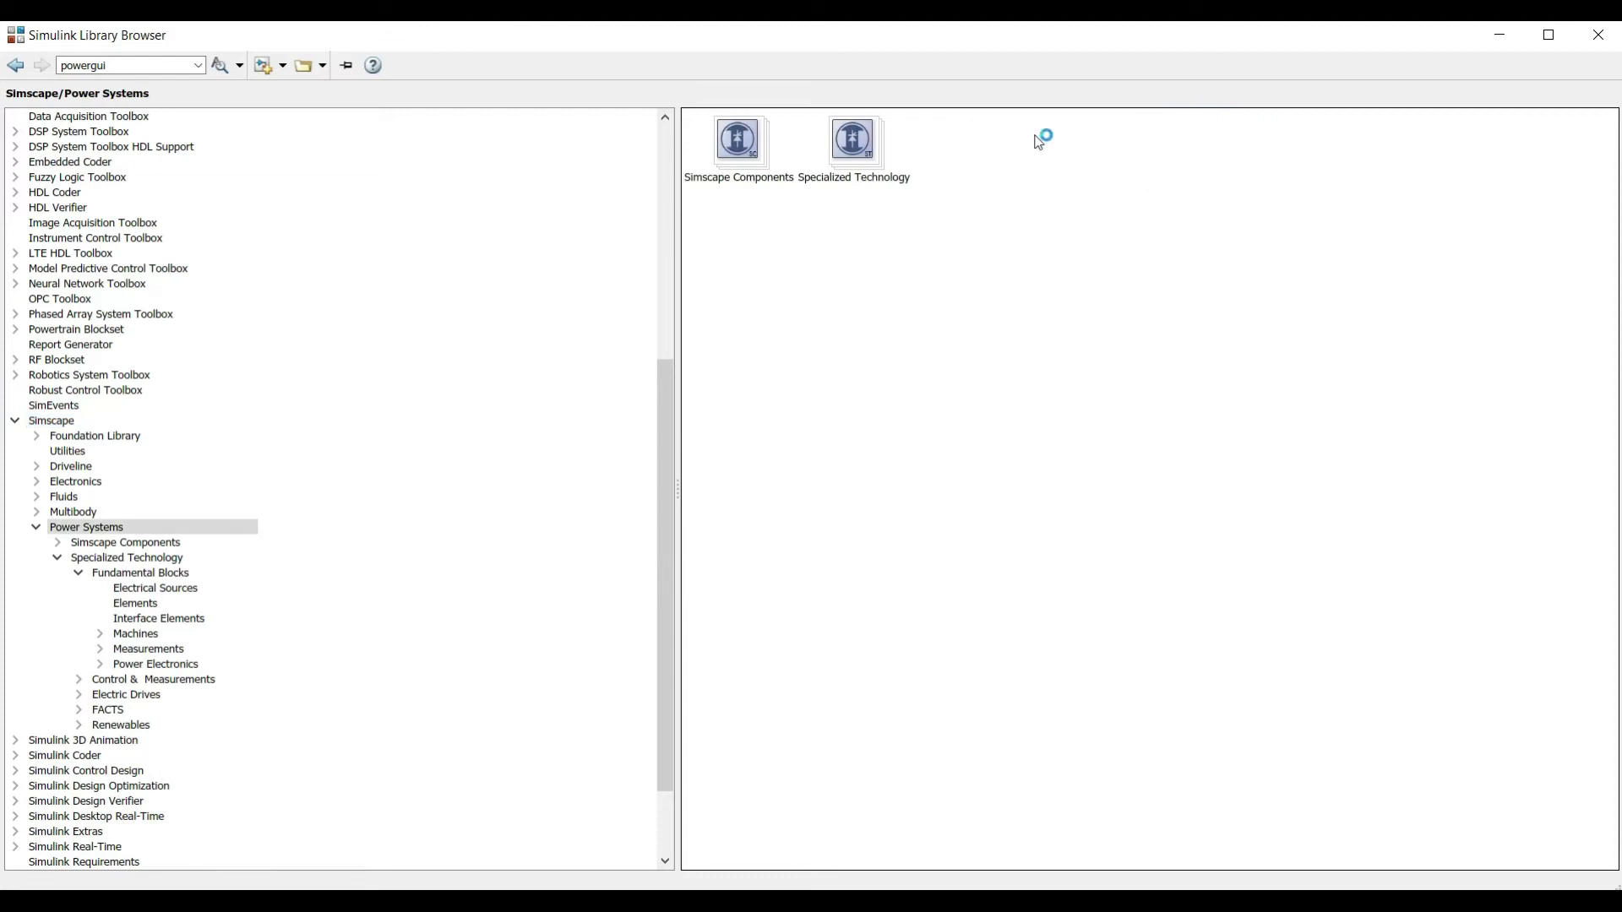
# Step: Add an AC Voltage Source block from the Specialized Technology Electrical Sources library to the model
pyautogui.doubleClick(873, 137)
pyautogui.doubleClick(1106, 142)
pyautogui.doubleClick(734, 143)
pyautogui.click(872, 143)
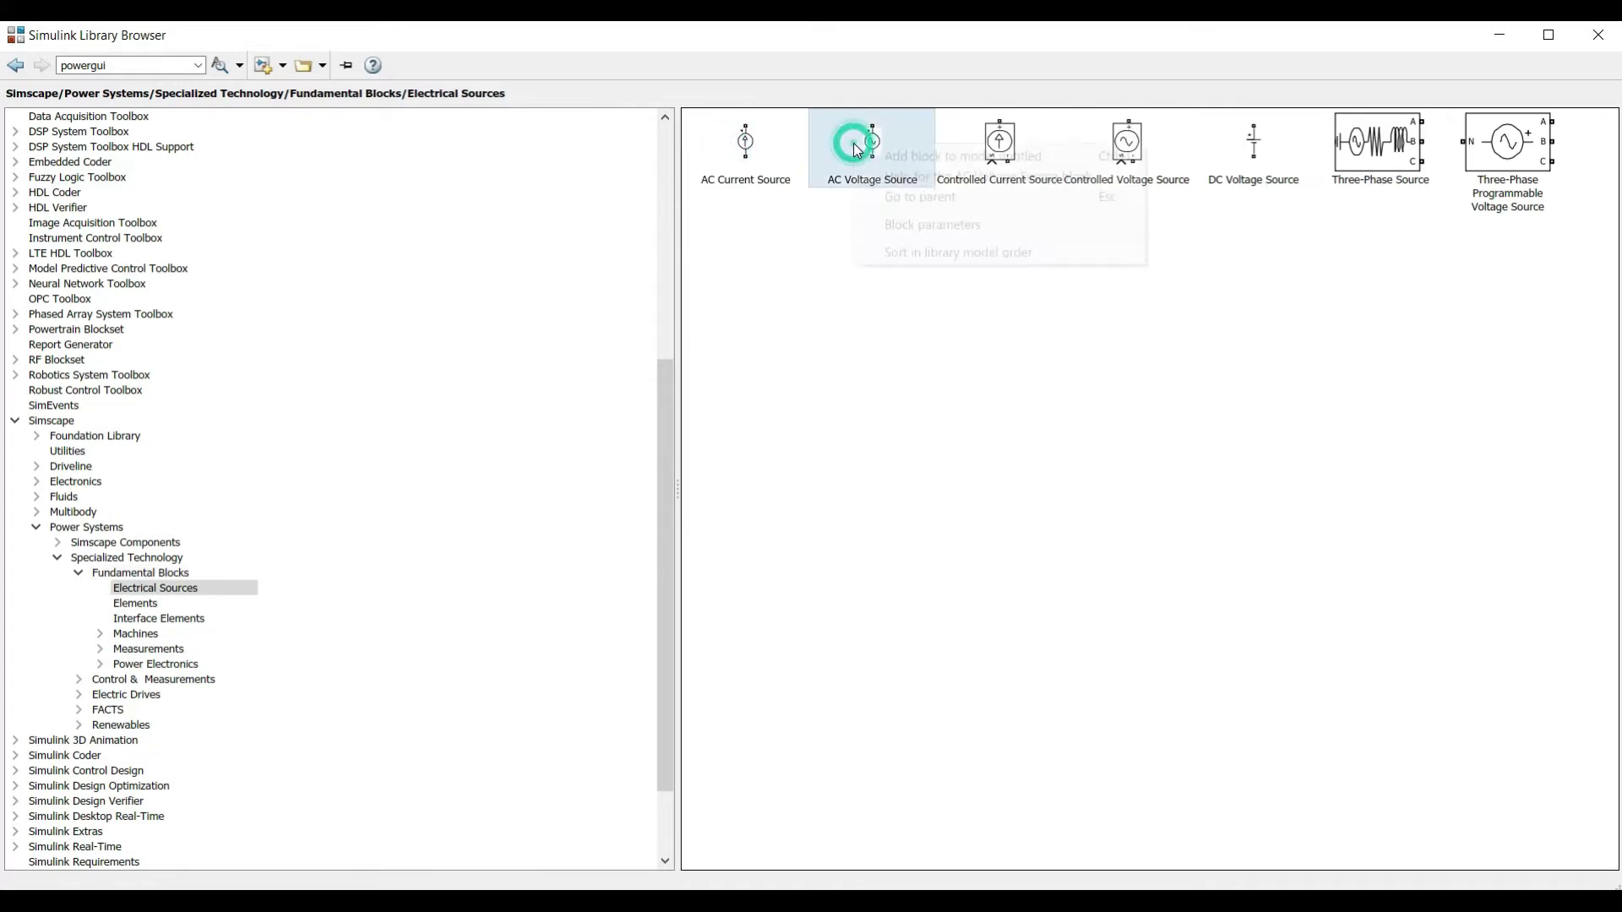
# Step: Add a Series RLC Branch block and a Series RLC Load block from the Elements library to the model
pyautogui.click(15, 65)
pyautogui.doubleClick(839, 142)
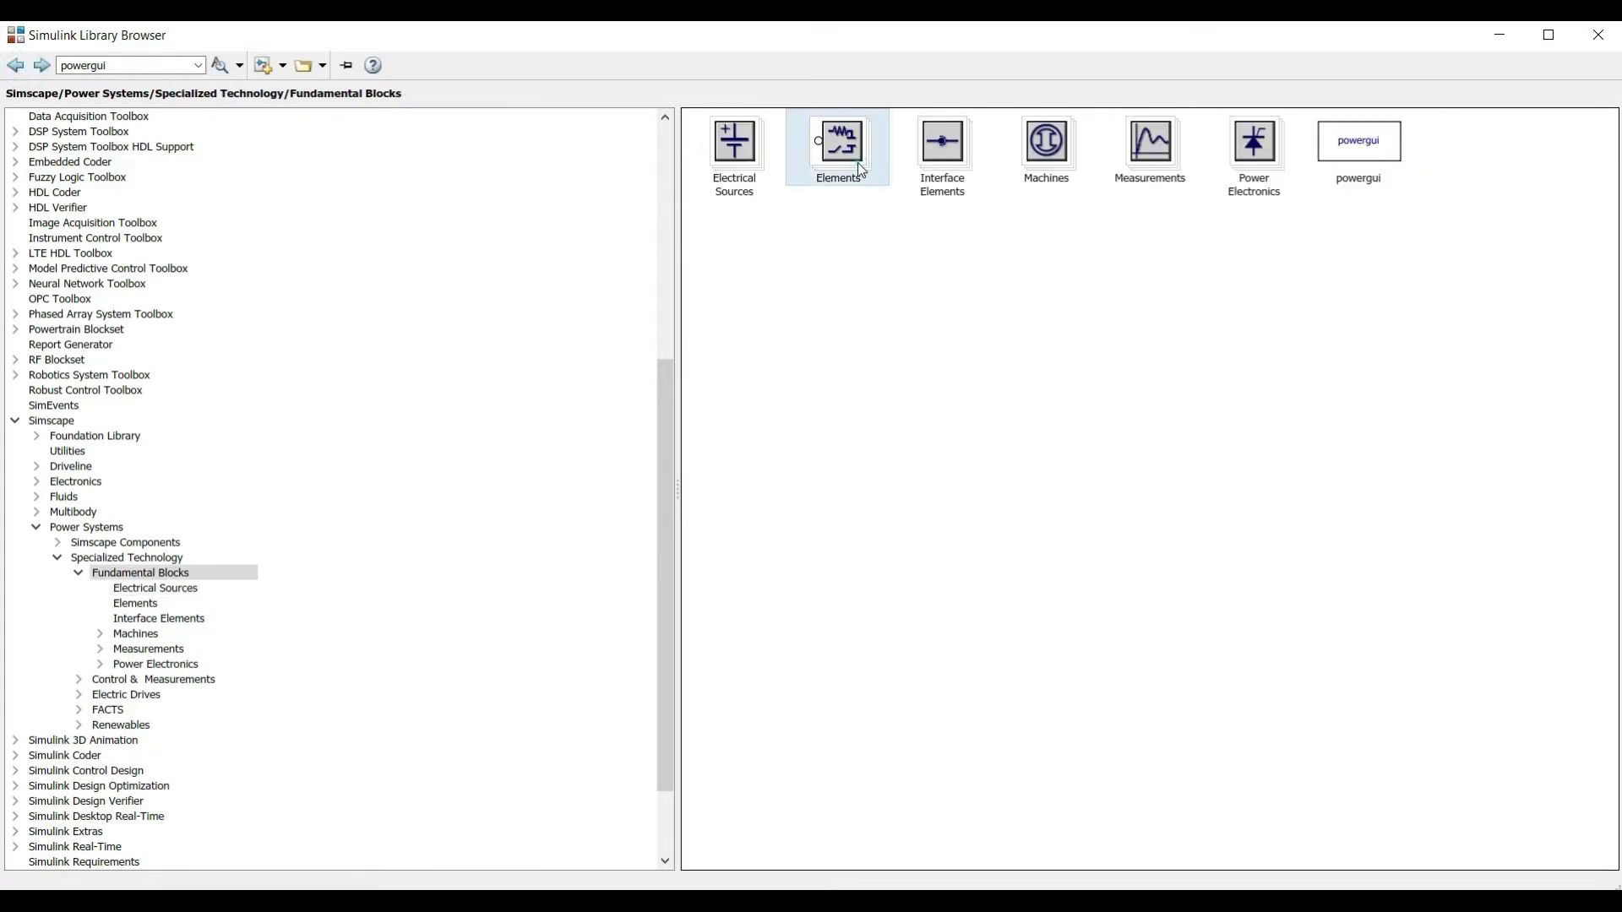
pyautogui.rightClick(887, 282)
pyautogui.click(1018, 275)
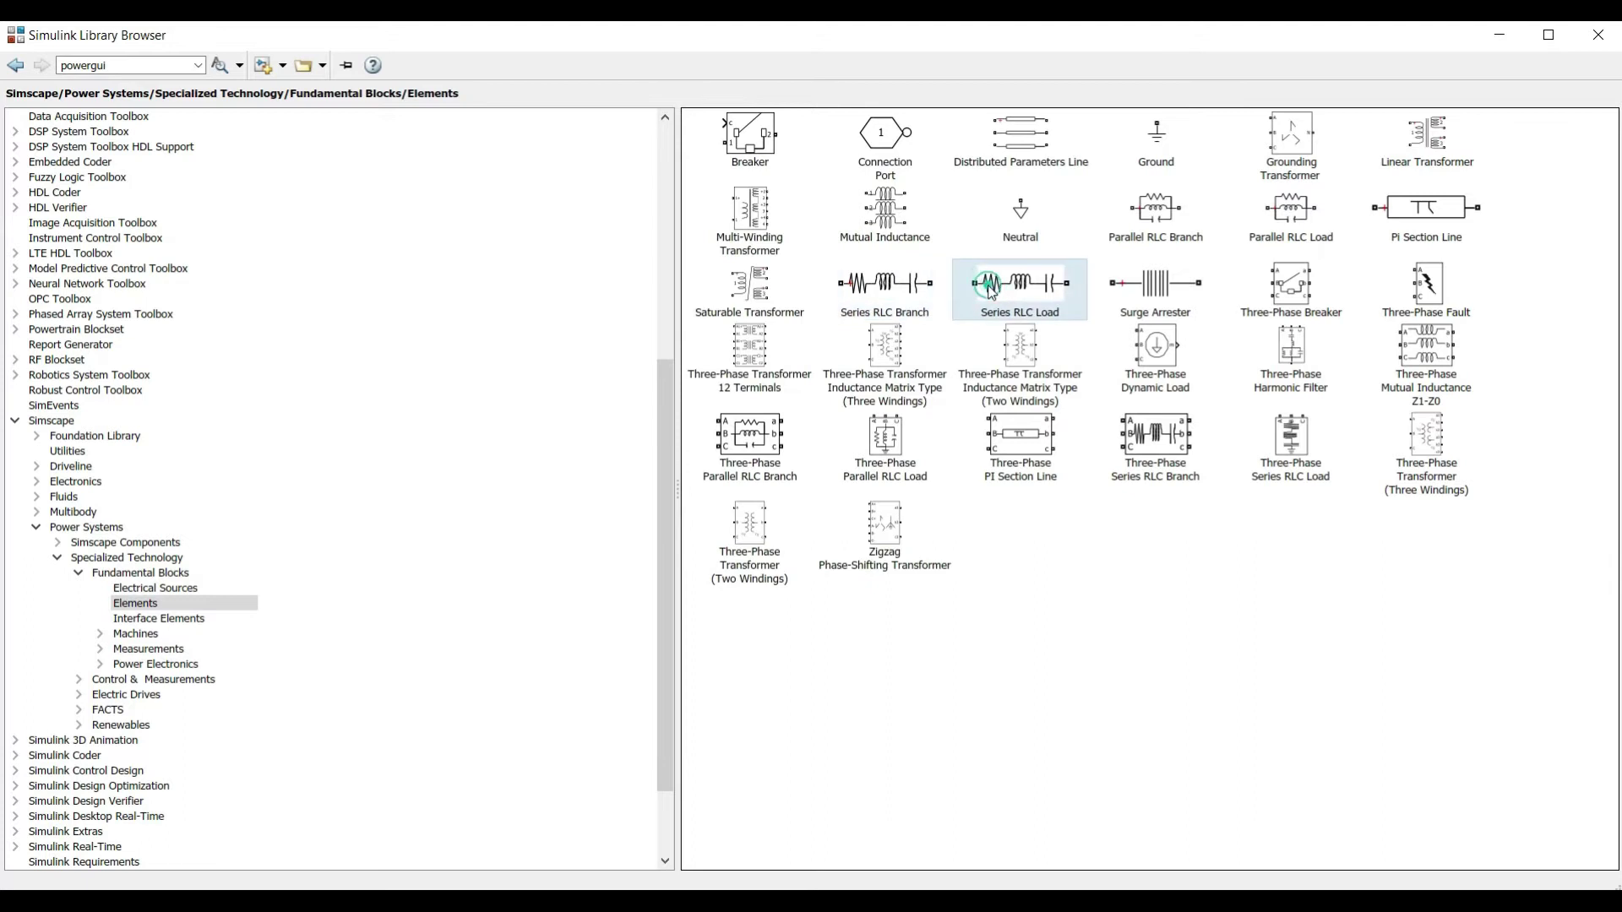
# Step: Add a Thyristor block from the Fundamental Blocks Power Electronics library to the model
pyautogui.click(17, 68)
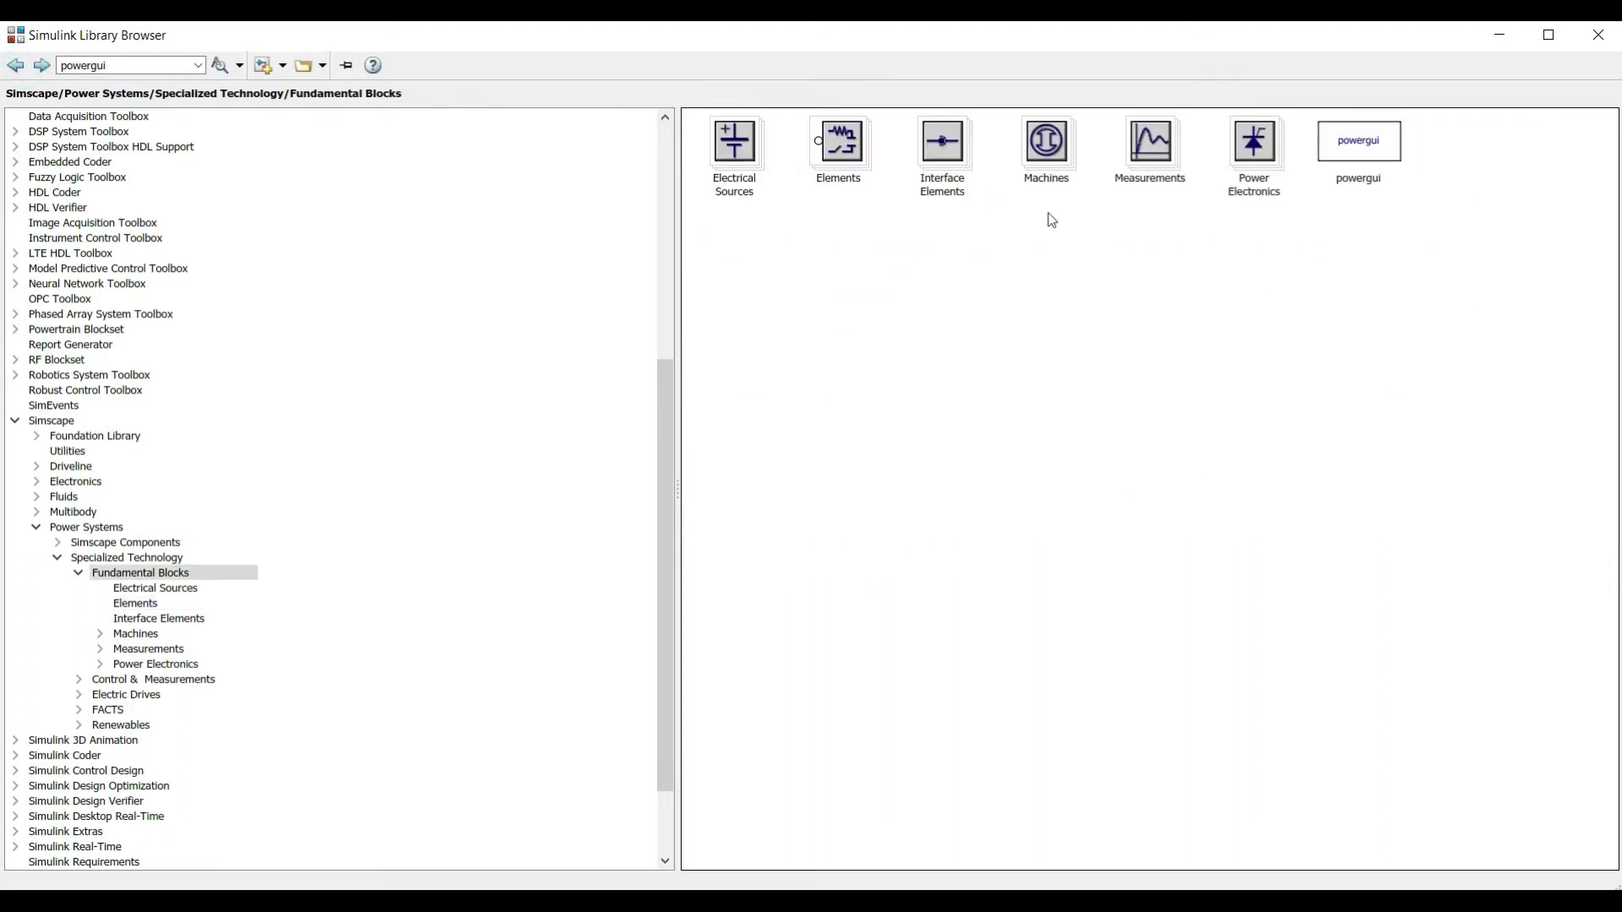
pyautogui.click(1253, 144)
pyautogui.doubleClick(1253, 146)
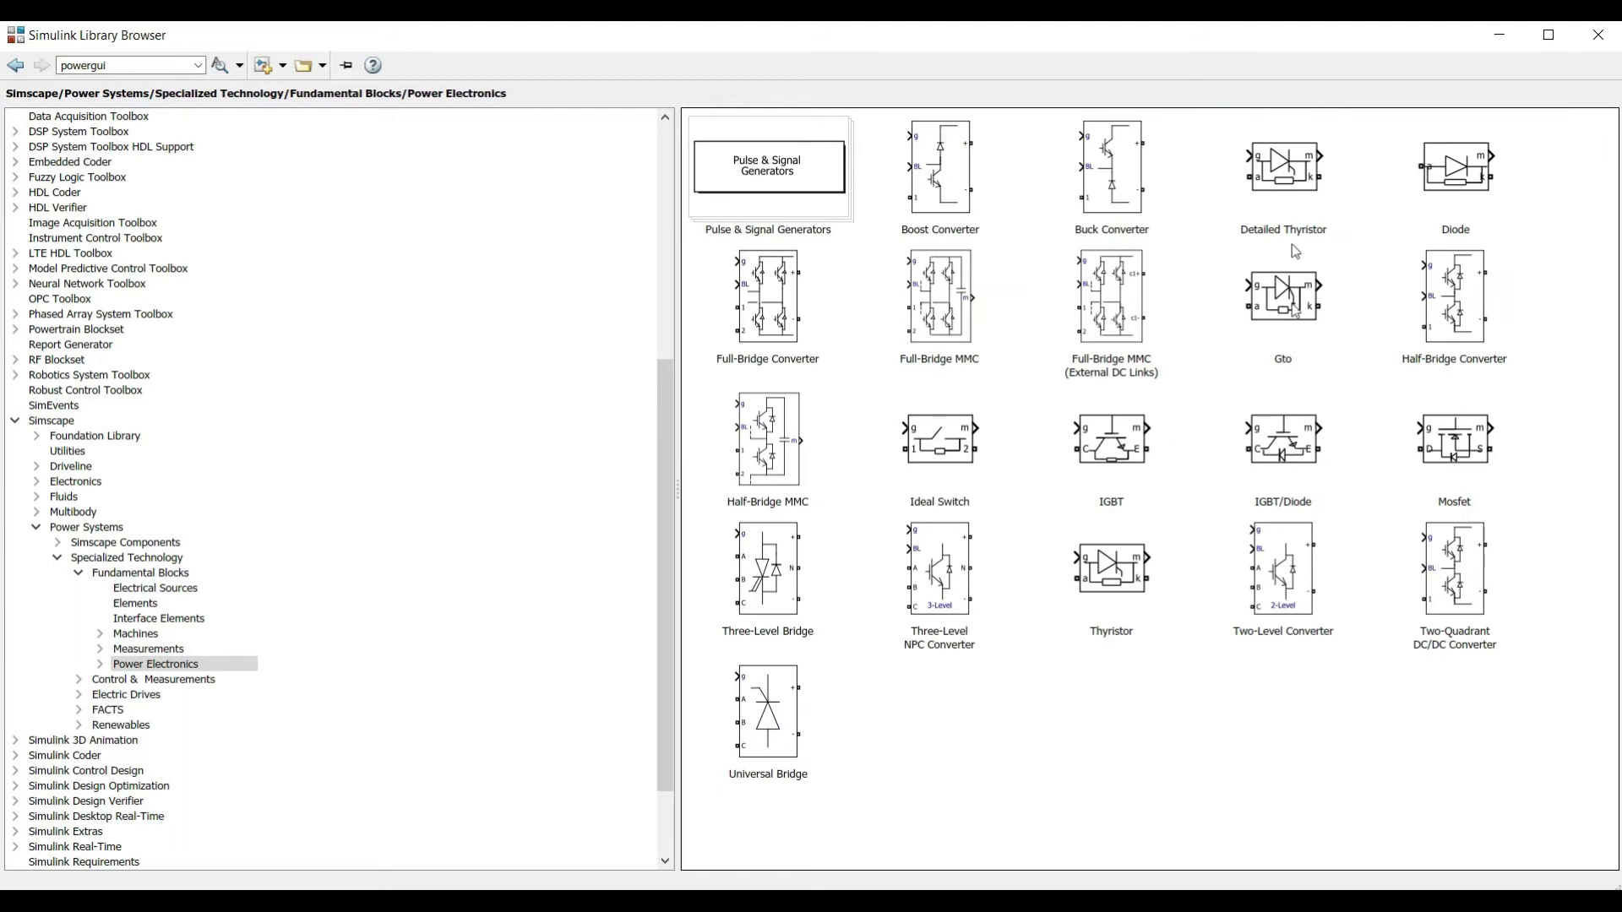
pyautogui.click(1299, 190)
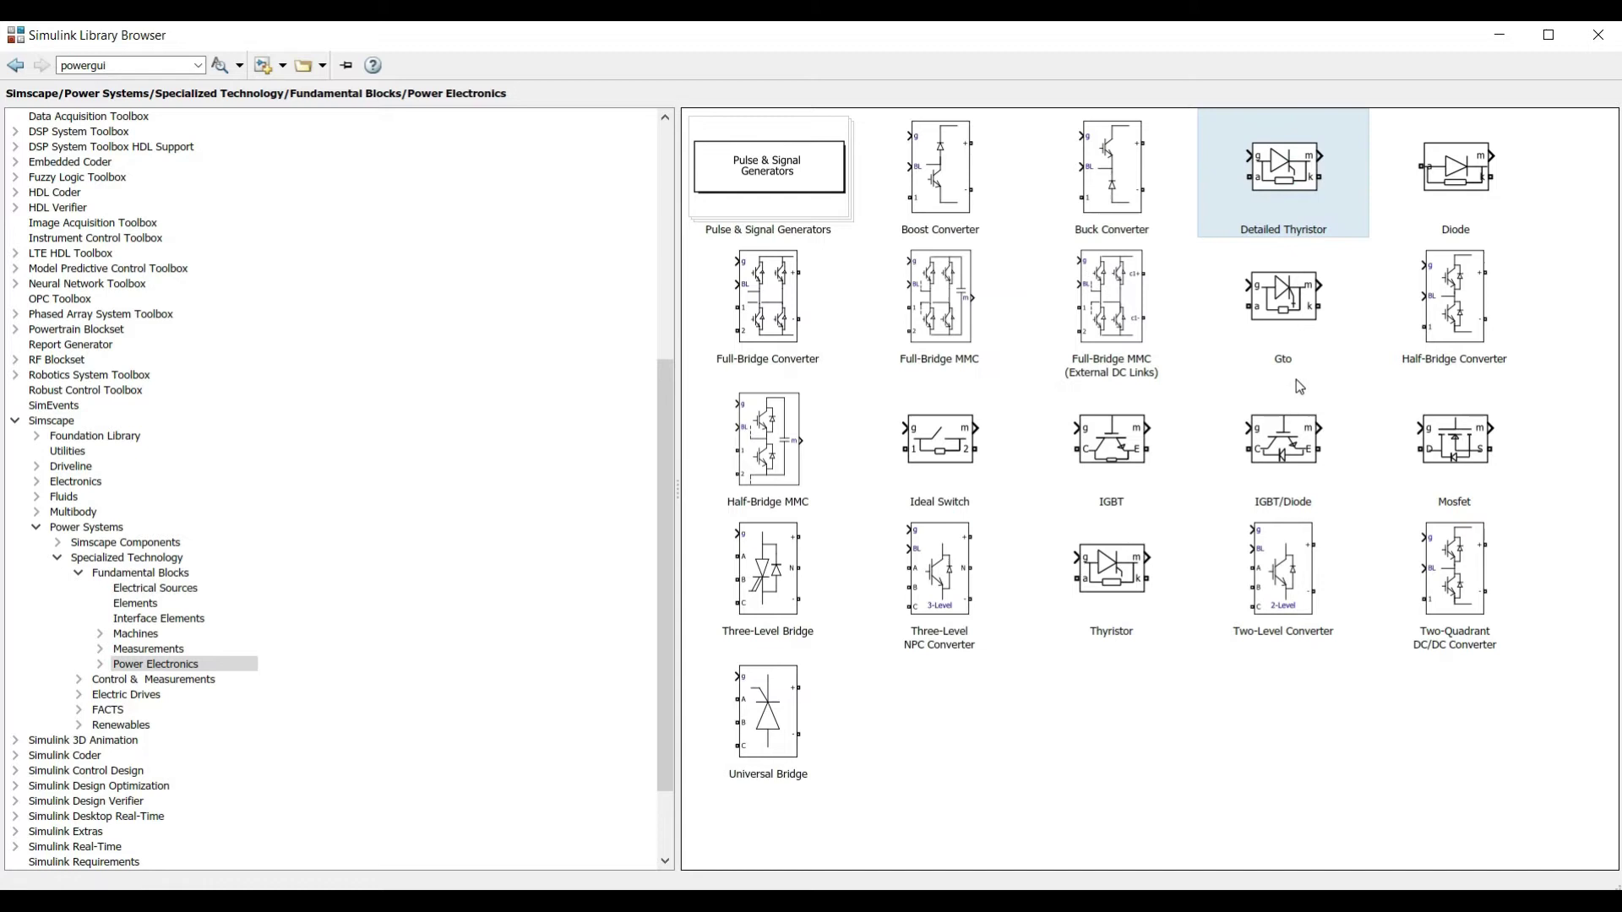
pyautogui.click(1126, 591)
pyautogui.rightClick(1126, 591)
pyautogui.click(1129, 589)
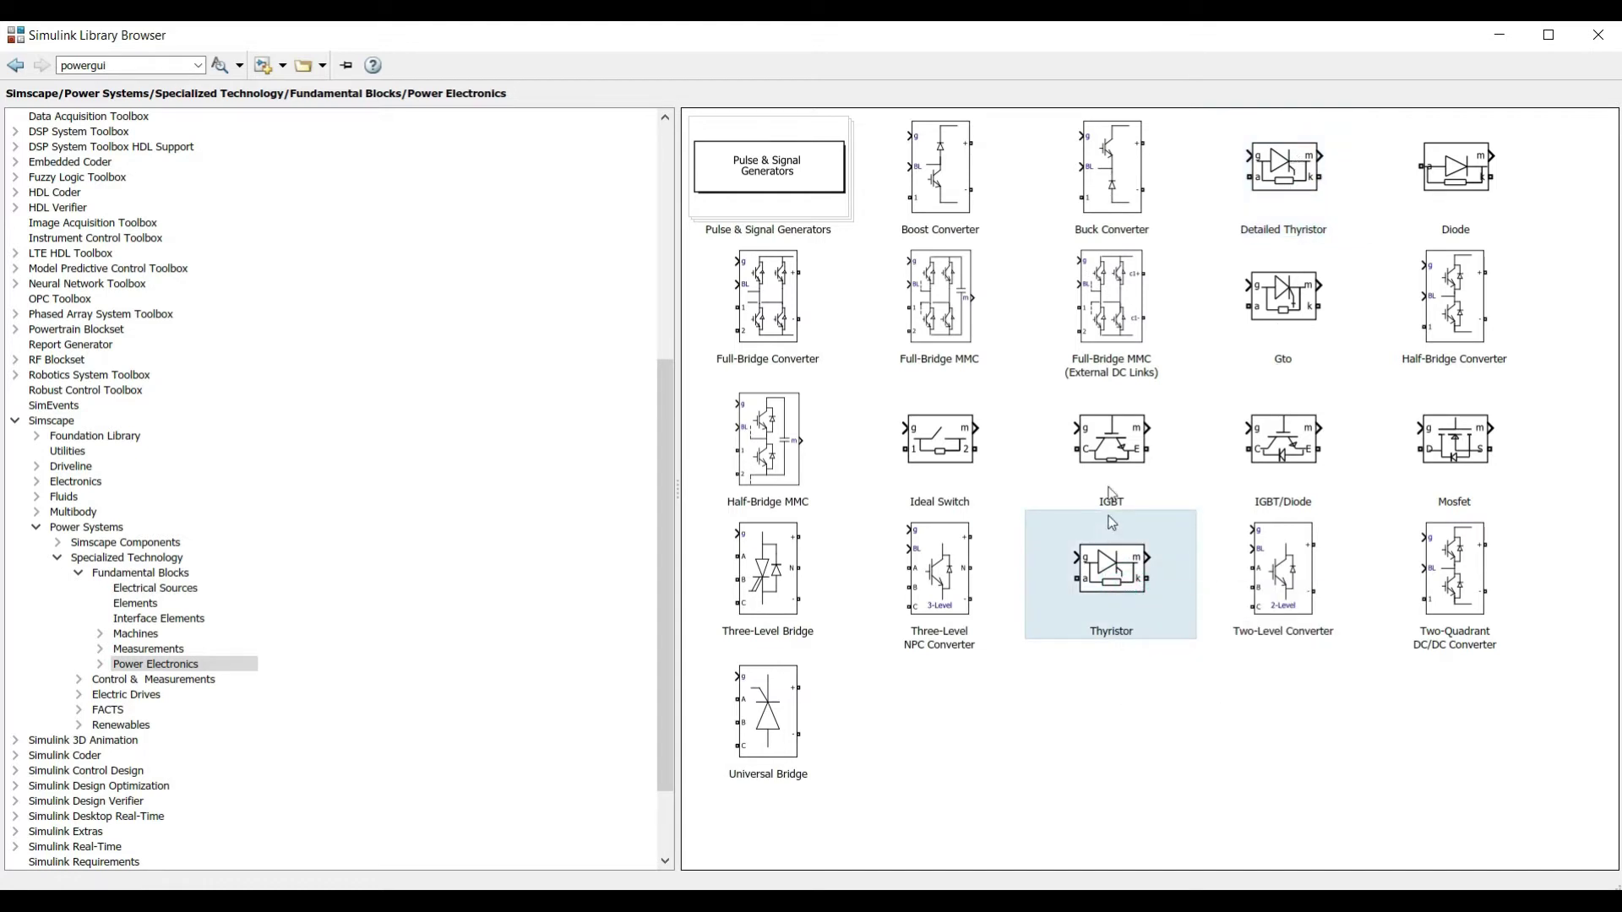
# Step: Add a Mosfet block from the Power Electronics library to the model
pyautogui.click(1446, 453)
pyautogui.rightClick(1447, 455)
pyautogui.click(1449, 456)
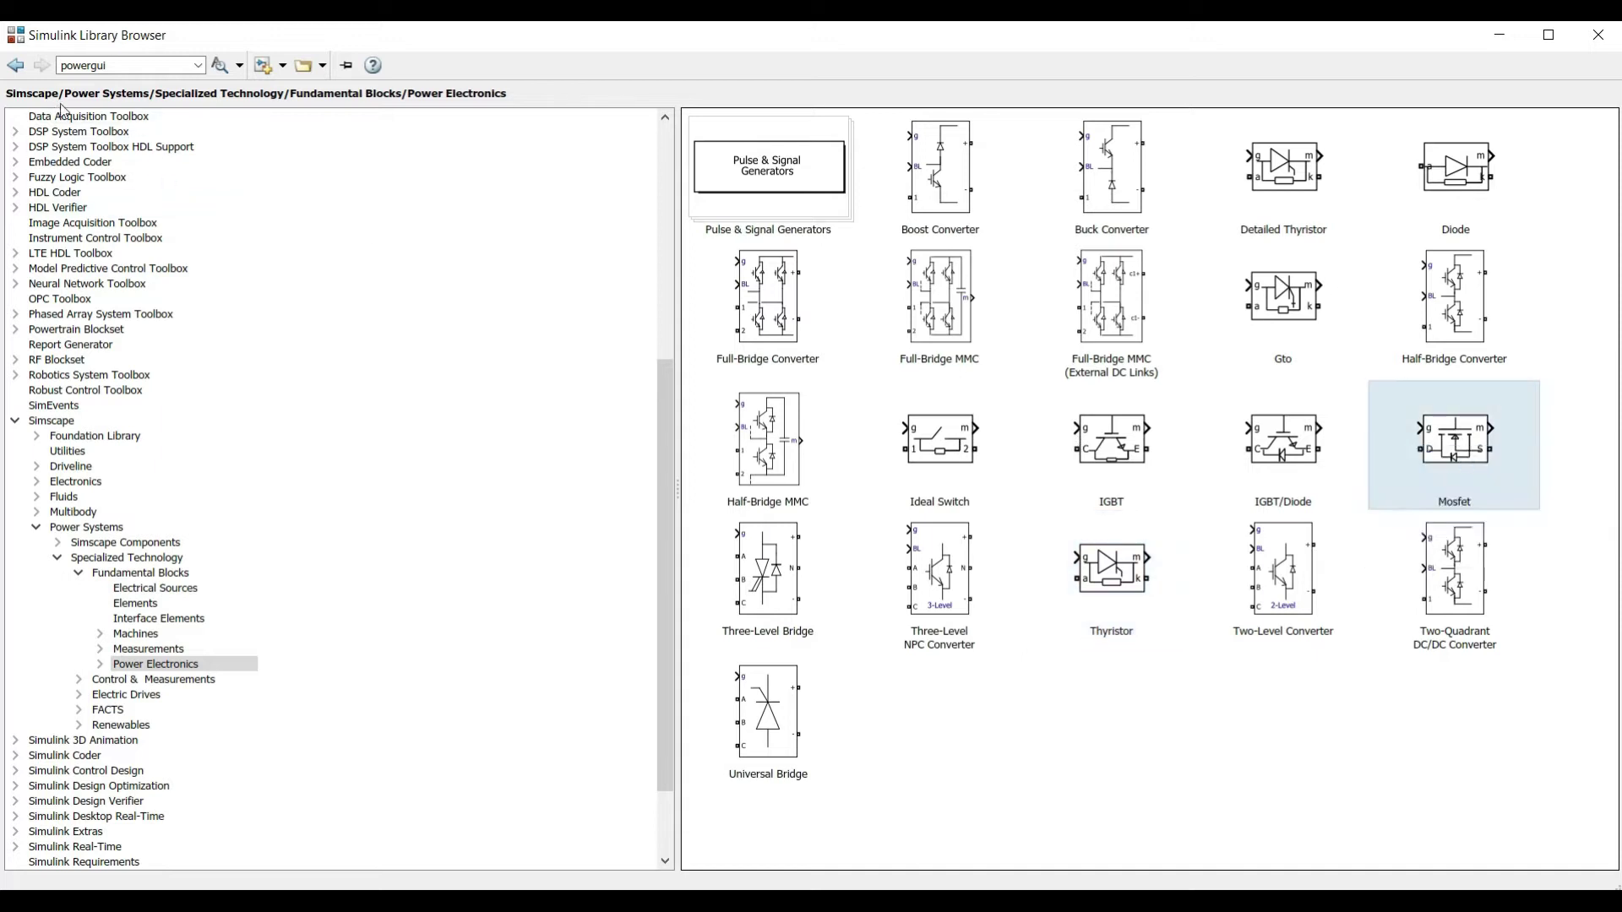
# Step: Search the block library for "pulse generator" and add the Simulink Pulse Generator block to the model
pyautogui.doubleClick(129, 71)
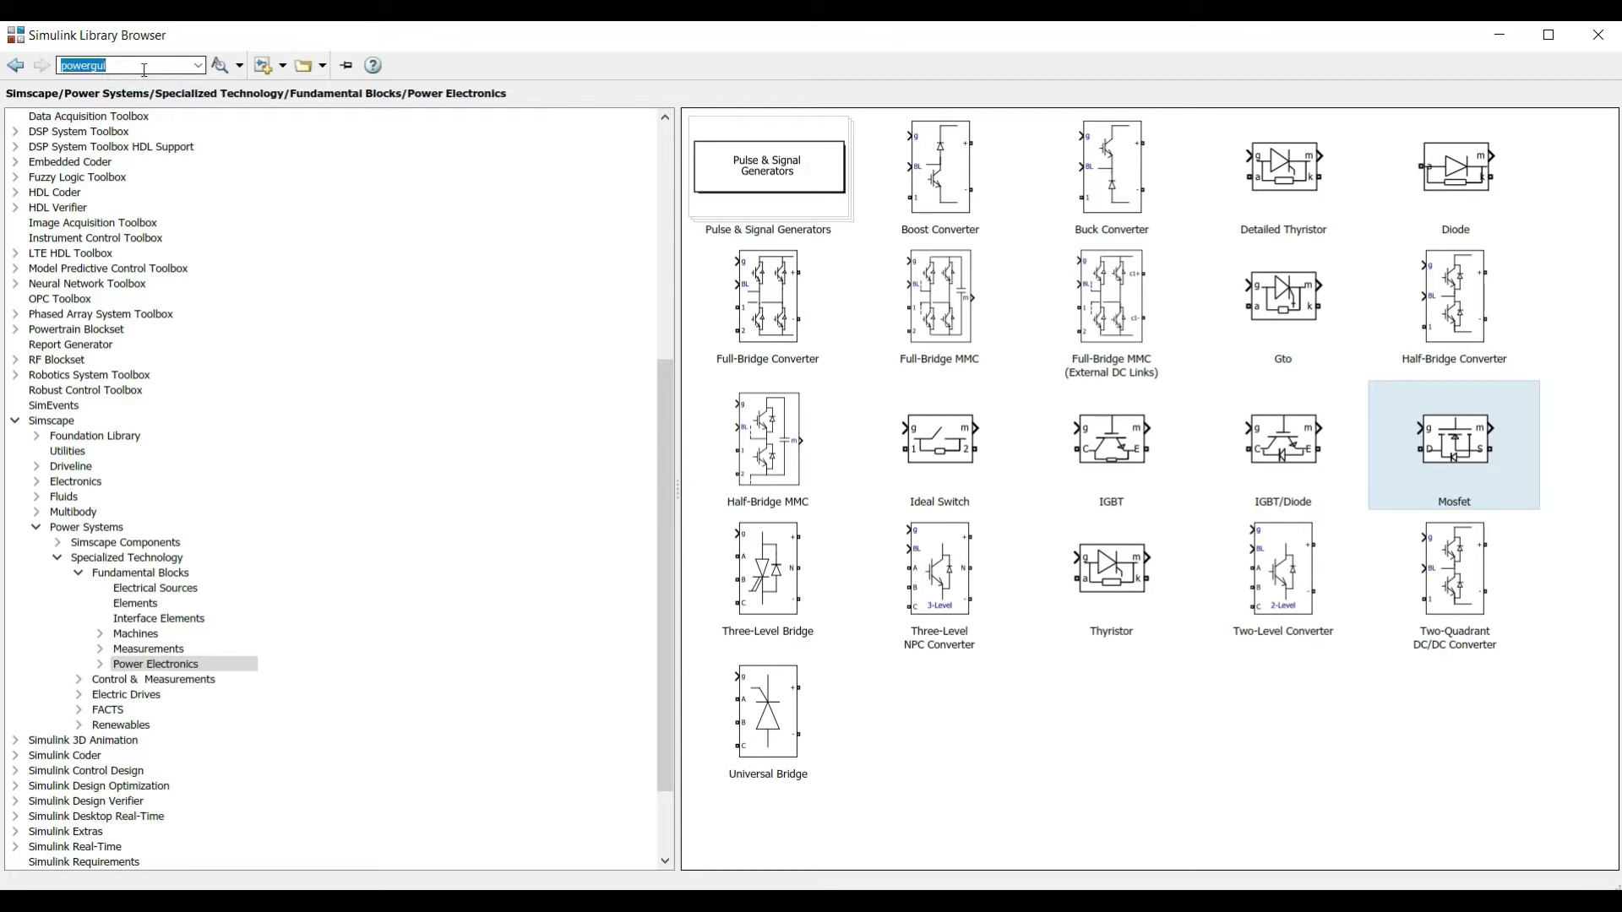
pyautogui.write('pulse gen')
pyautogui.press('Return')
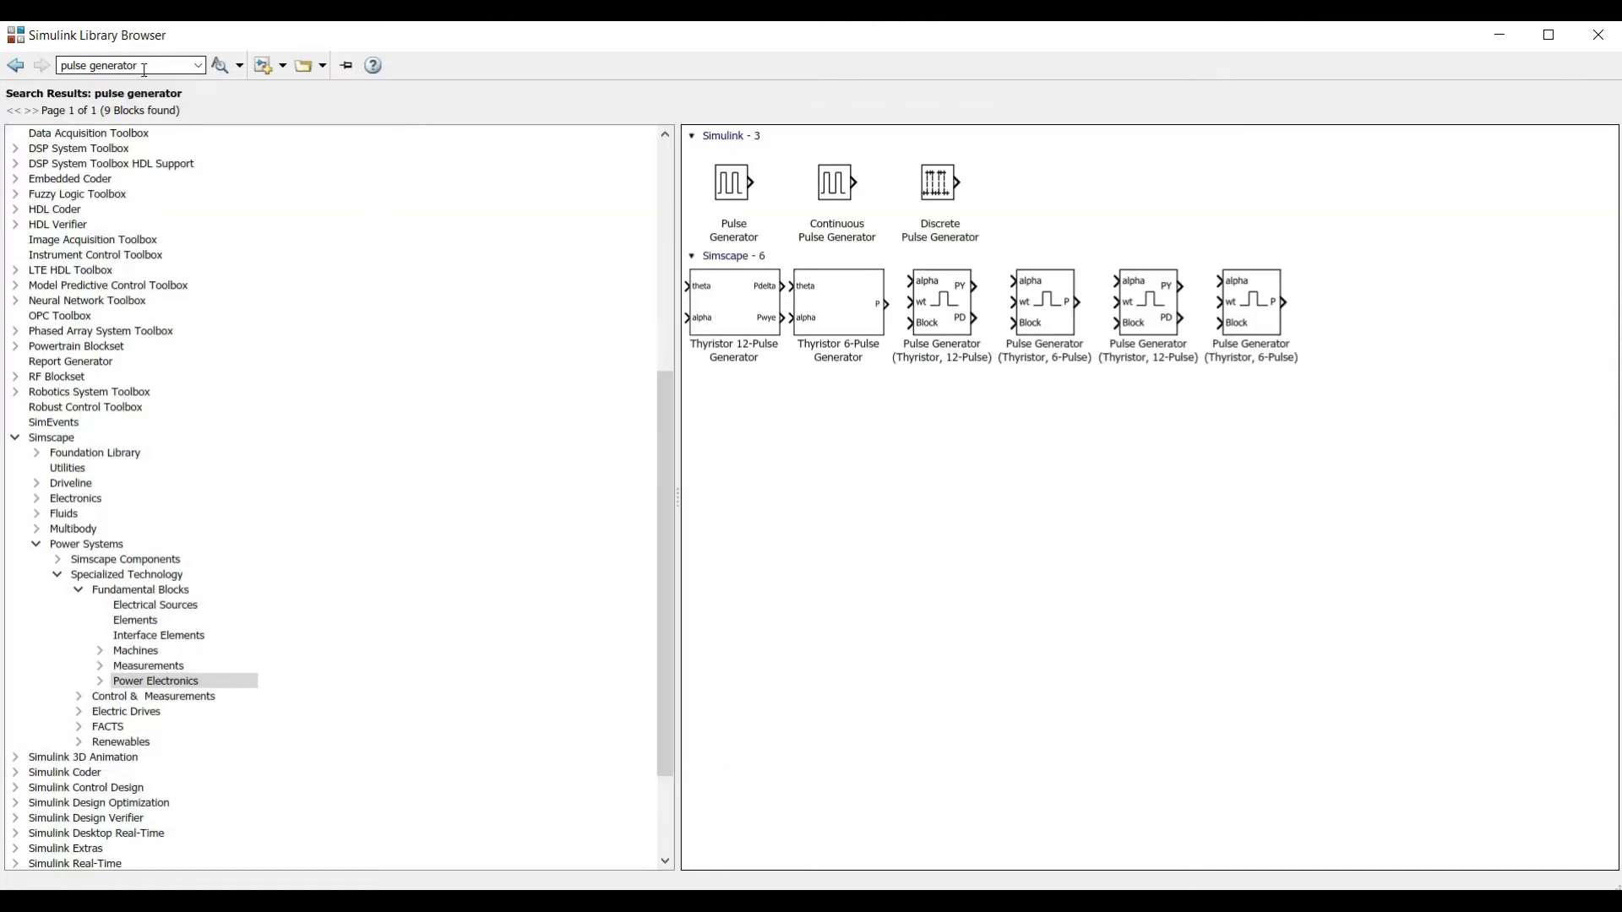
pyautogui.click(742, 195)
pyautogui.rightClick(742, 195)
pyautogui.press('Escape')
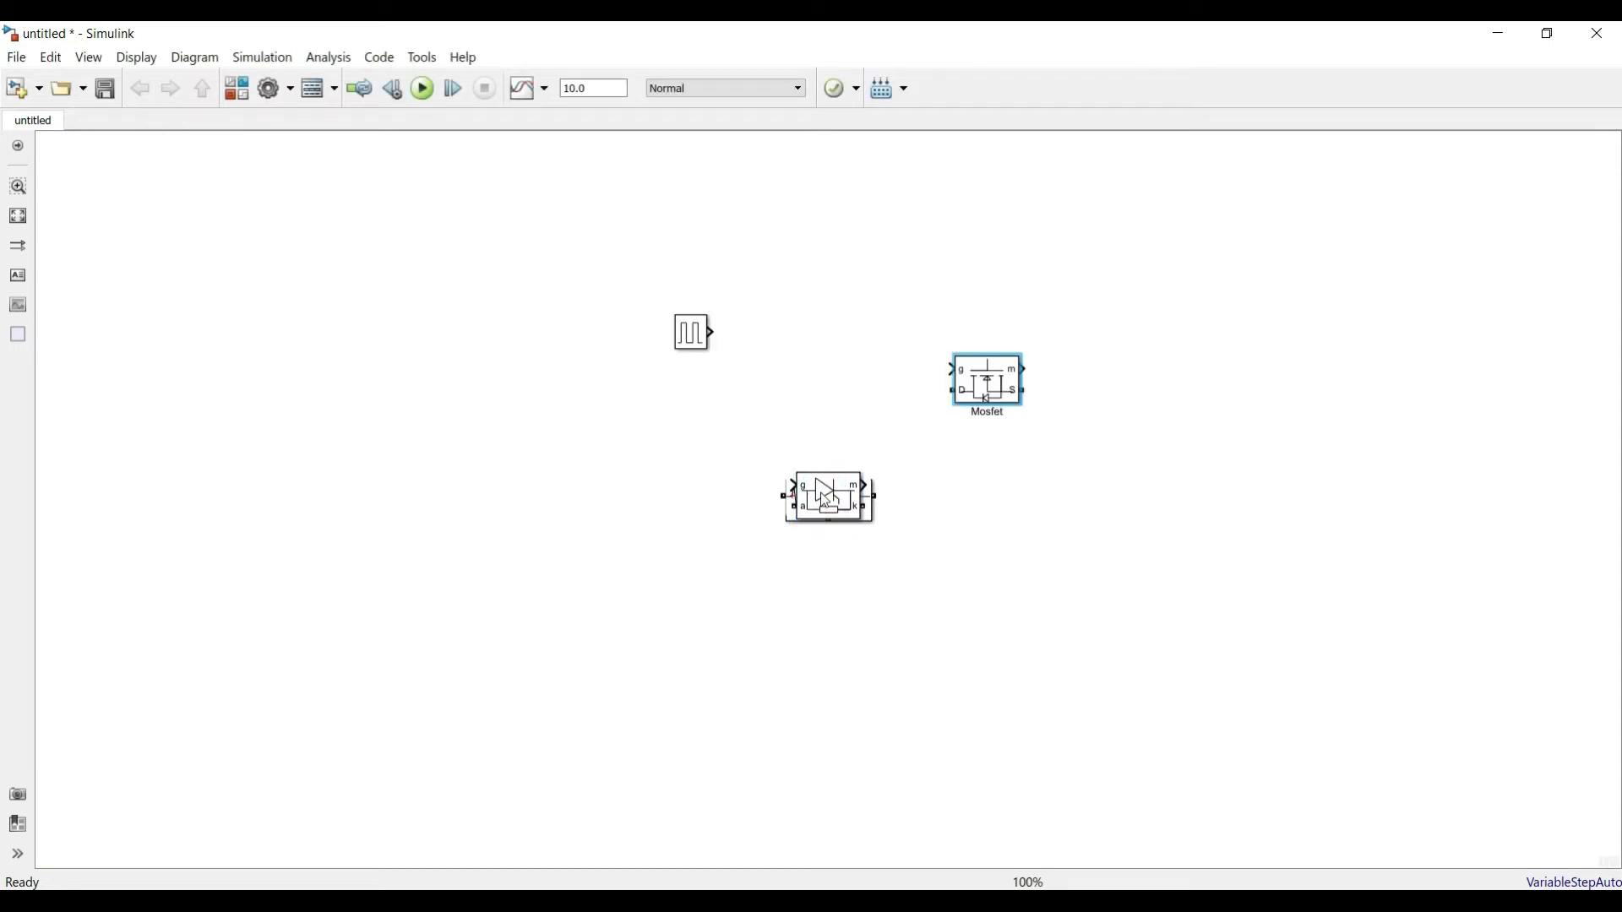
# Step: Spread out the blocks, moving powergui and Voltage Measurement above the circuit area and the AC source to the left of the thyristor
pyautogui.click(826, 498)
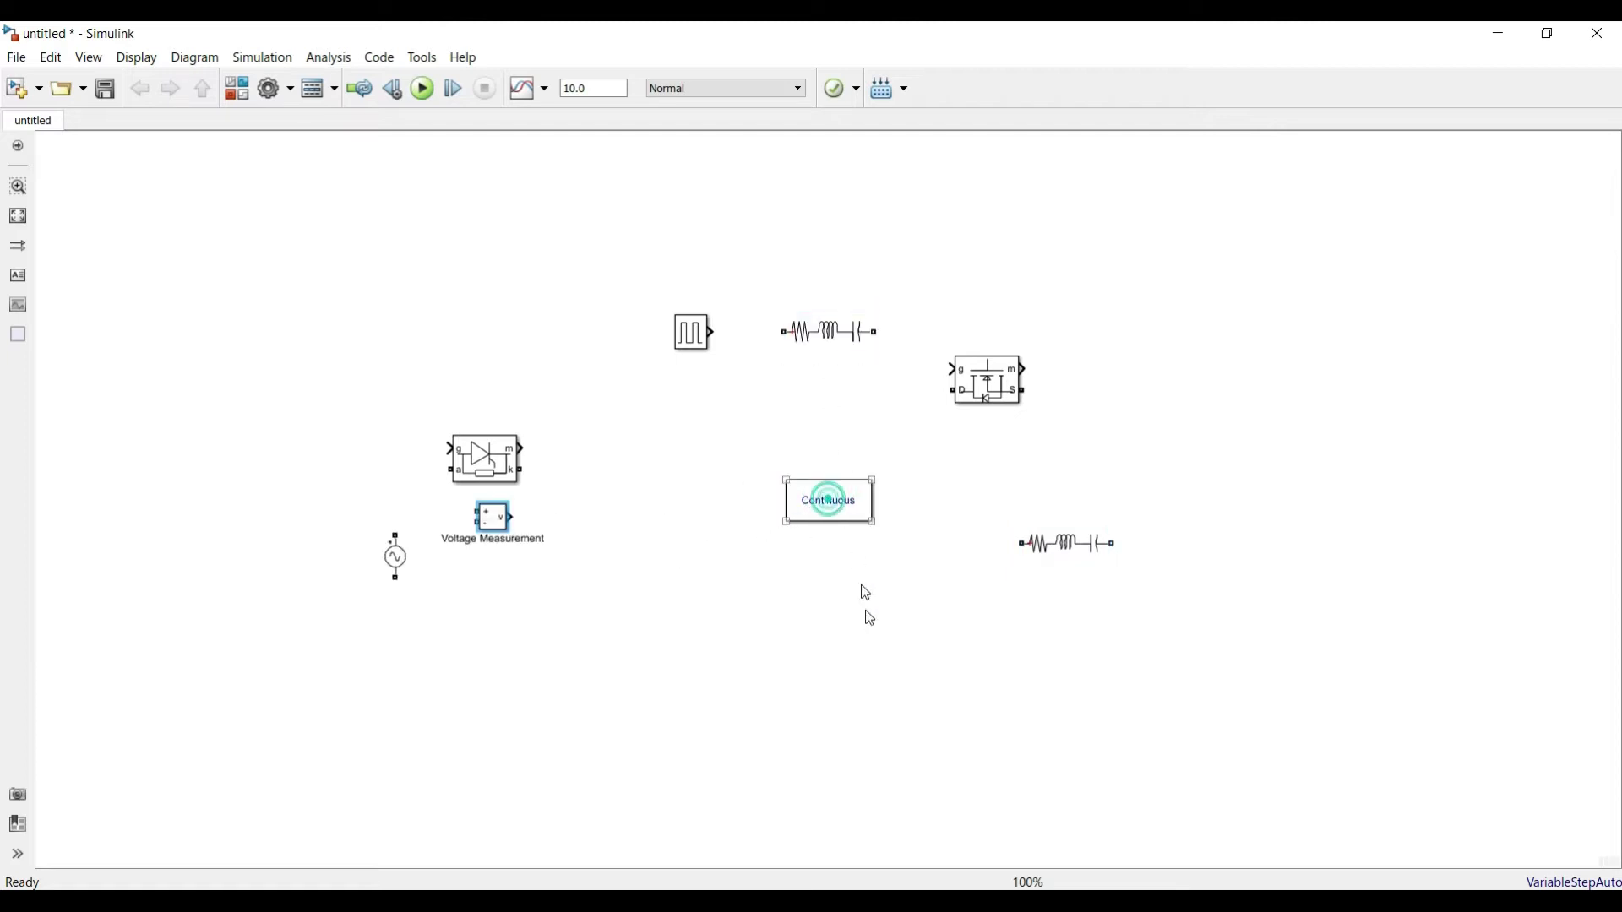
pyautogui.moveTo(871, 618); pyautogui.dragTo(579, 234)
pyautogui.click(396, 557)
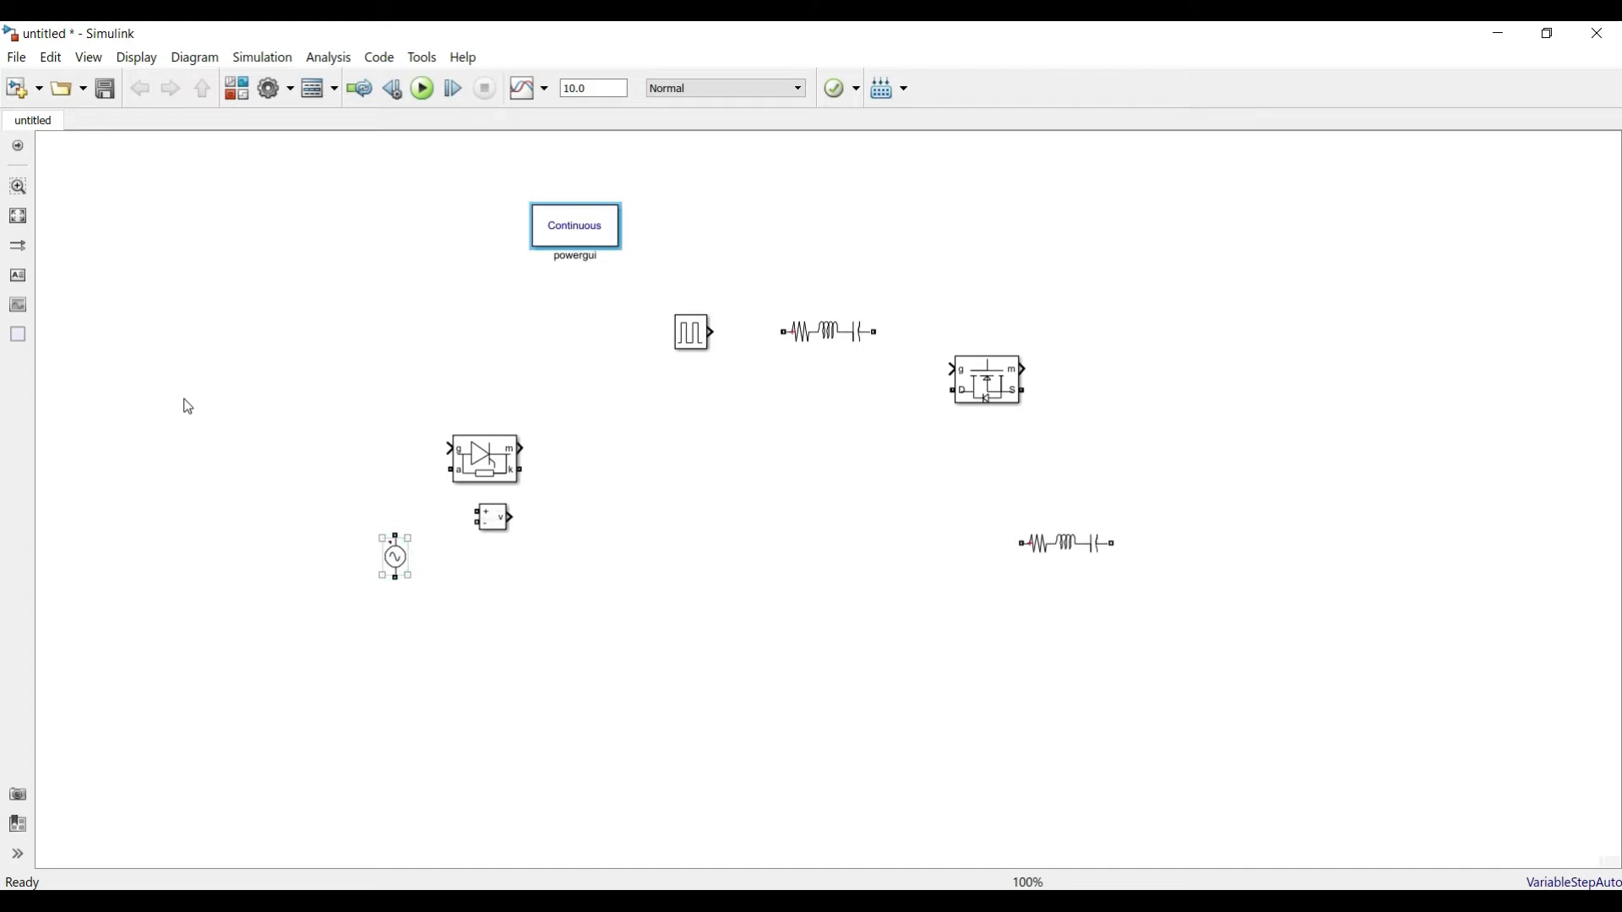
pyautogui.click(485, 448)
pyautogui.moveTo(395, 558); pyautogui.dragTo(278, 545)
pyautogui.moveTo(486, 459); pyautogui.dragTo(453, 422)
pyautogui.moveTo(499, 511); pyautogui.dragTo(909, 221)
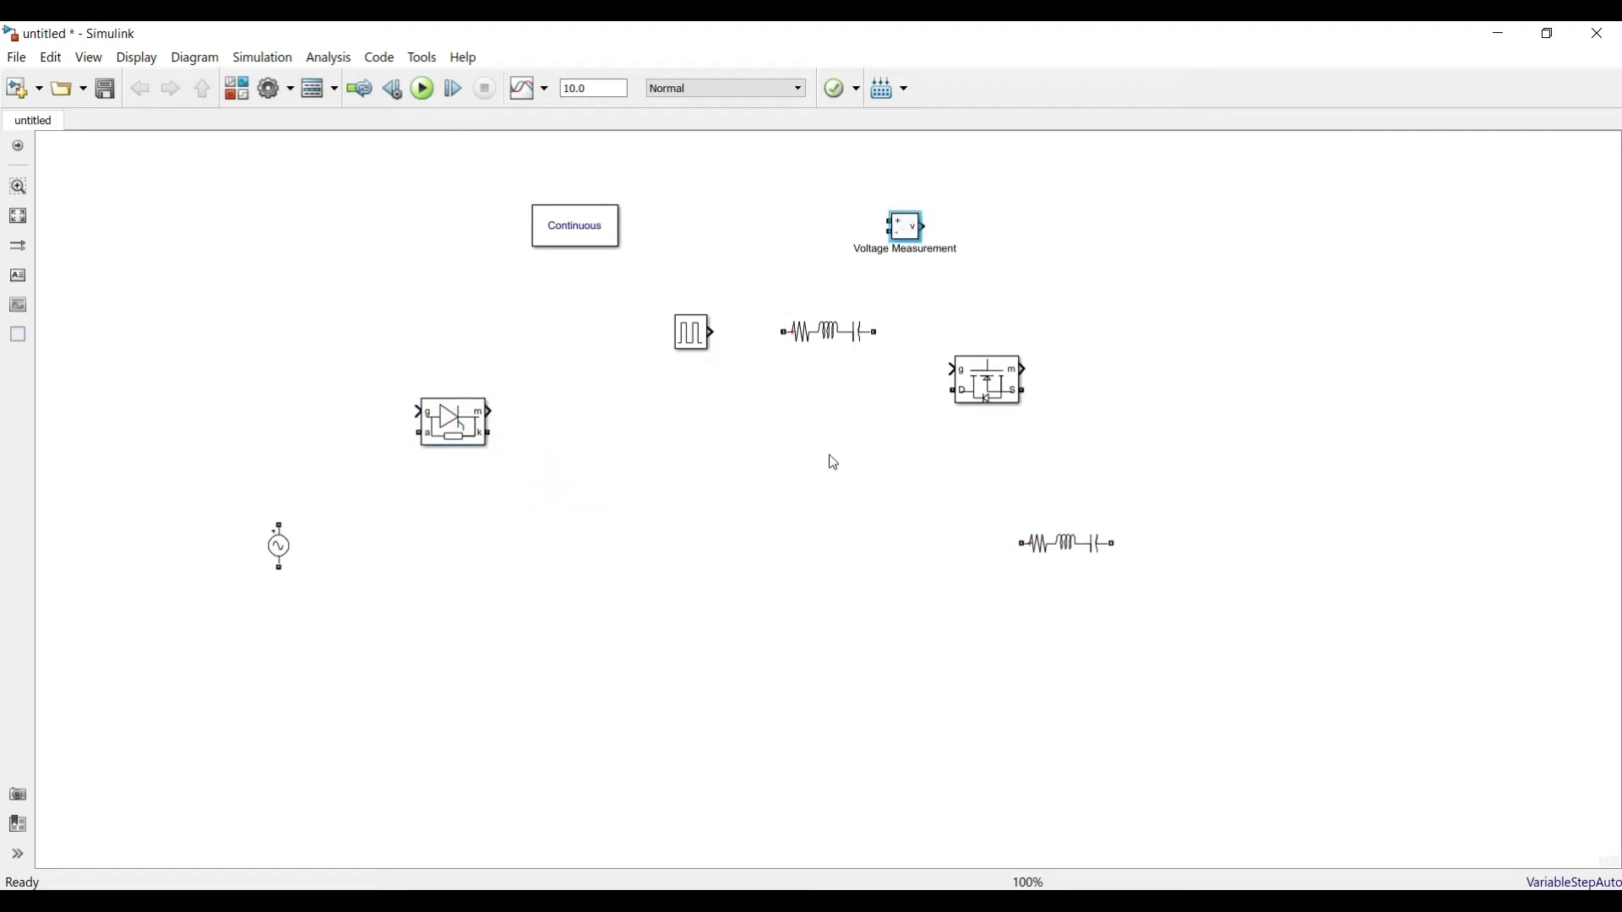
# Step: Rotate and flip the thyristor so it stands vertically with its anode and gate at the lower end, and hide its measurement port
pyautogui.click(465, 427)
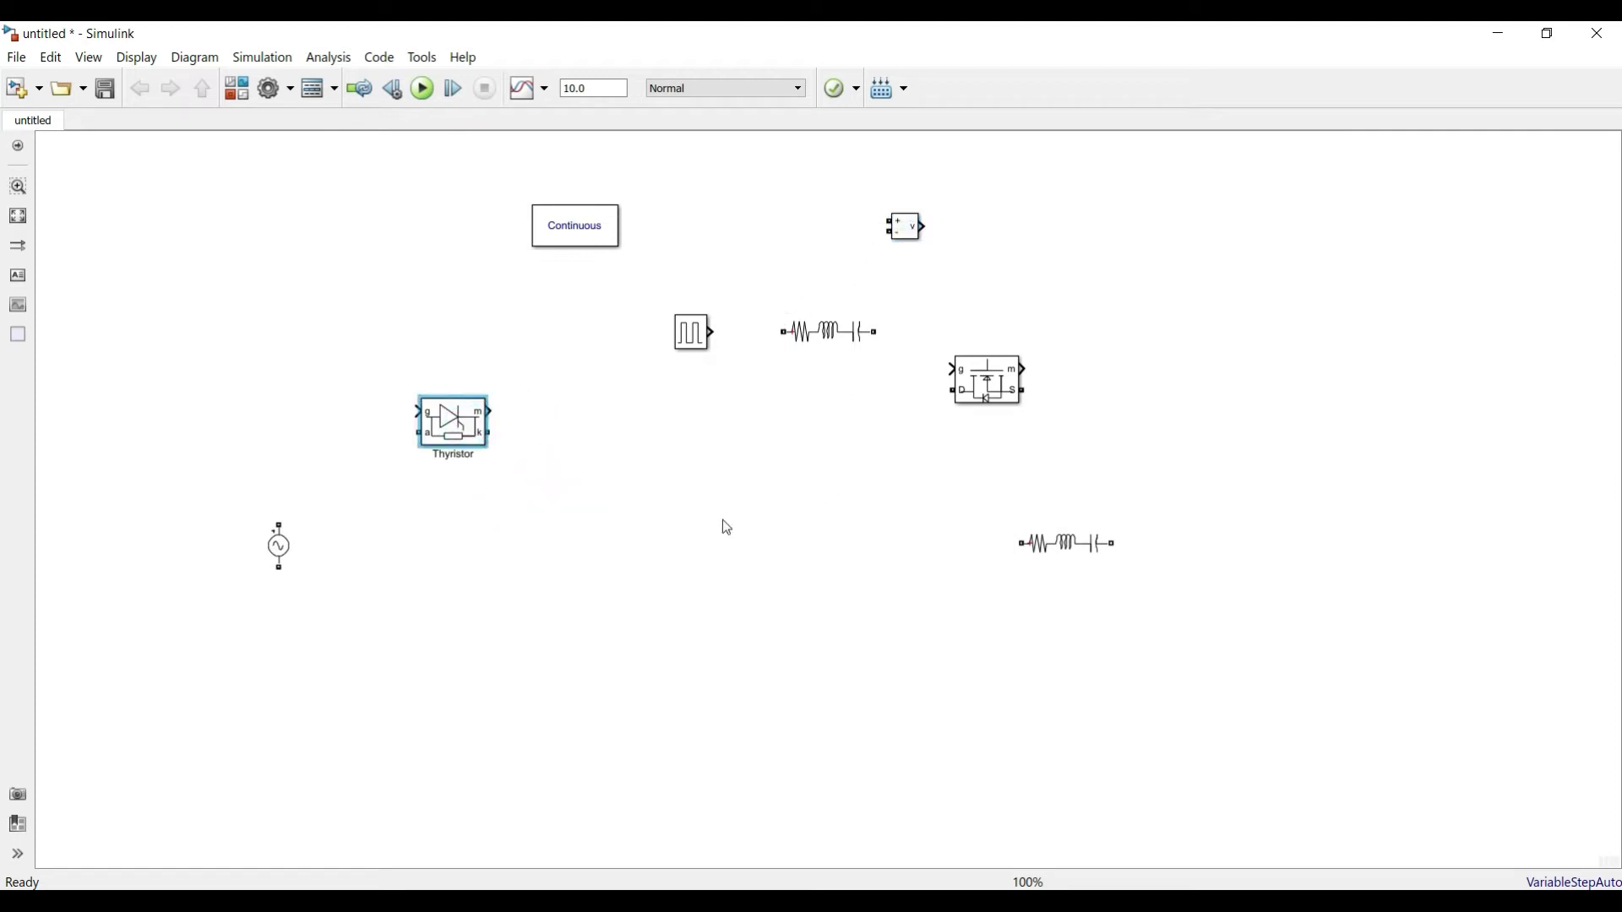
pyautogui.hotkey('ctrl', 'r')
pyautogui.hotkey('ctrl', 'i')
pyautogui.doubleClick(453, 430)
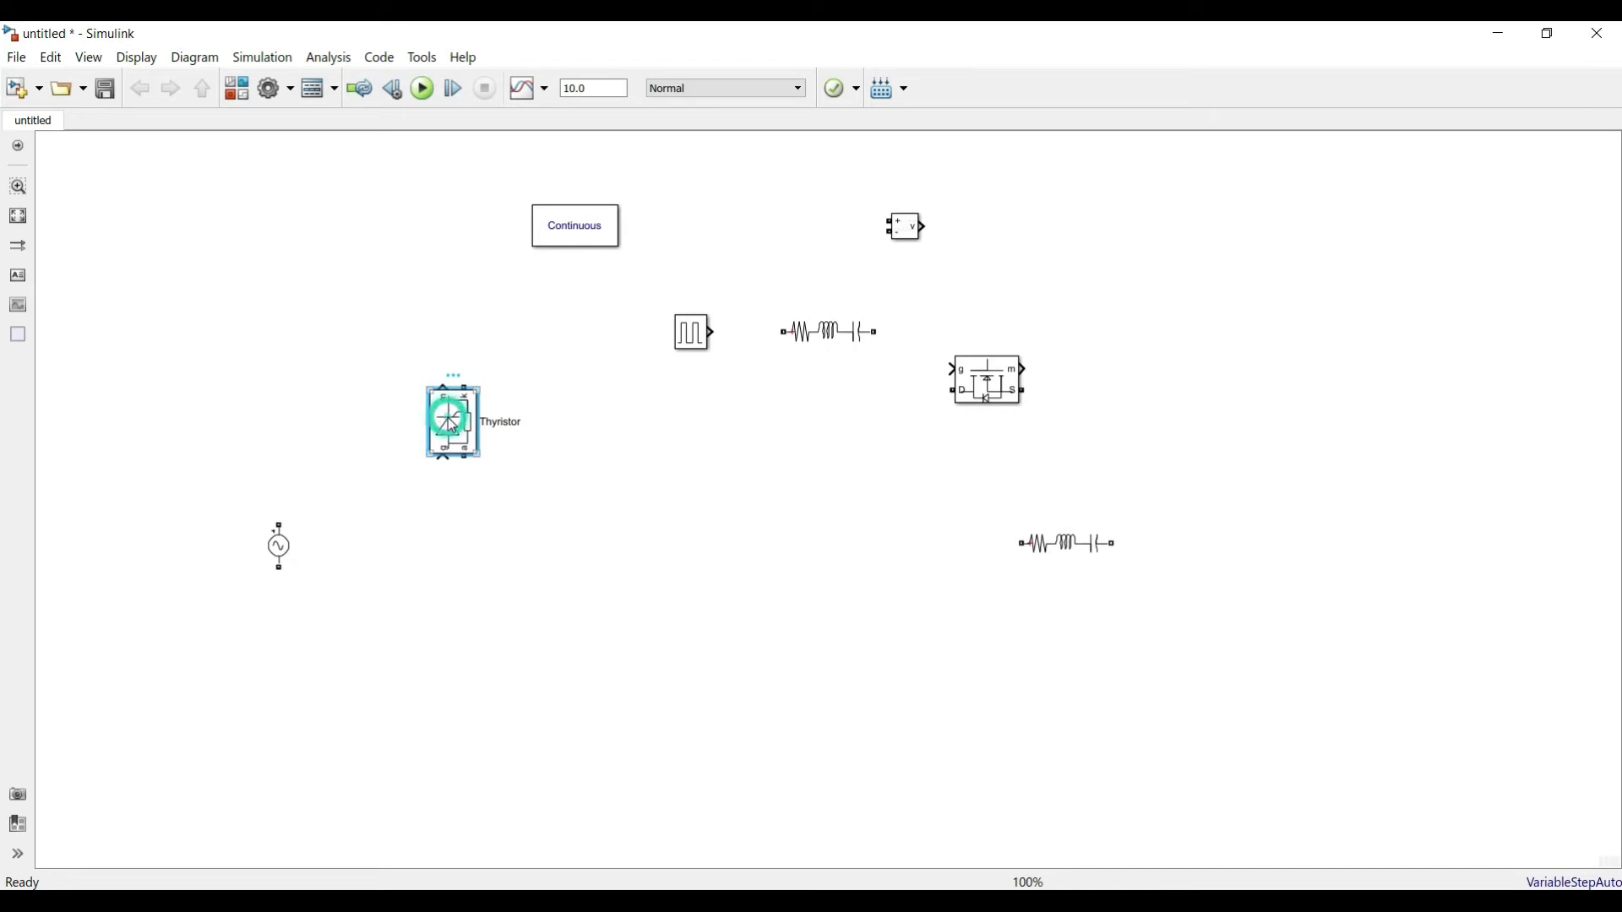
pyautogui.click(636, 724)
# Step: Copy the thyristor into a two-by-two bridge, wiring each vertical pair in series and joining the anodes of the lower pair
pyautogui.moveTo(456, 418)
pyautogui.mouseDown()
pyautogui.moveTo(441, 581)
pyautogui.moveTo(524, 480)
pyautogui.moveTo(604, 419)
pyautogui.moveTo(584, 430)
pyautogui.moveTo(563, 617)
pyautogui.moveTo(564, 488)
pyautogui.mouseUp()
pyautogui.moveTo(444, 549); pyautogui.dragTo(455, 488)
pyautogui.moveTo(459, 619); pyautogui.dragTo(565, 630)
pyautogui.click(277, 544)
pyautogui.moveTo(456, 583); pyautogui.dragTo(467, 593)
pyautogui.moveTo(447, 452); pyautogui.dragTo(446, 438)
pyautogui.moveTo(554, 456); pyautogui.dragTo(456, 428)
pyautogui.click(457, 439)
# Step: Wire the AC source across the midpoints of the two thyristor legs and join the cathodes of the upper pair
pyautogui.moveTo(279, 525); pyautogui.dragTo(453, 479)
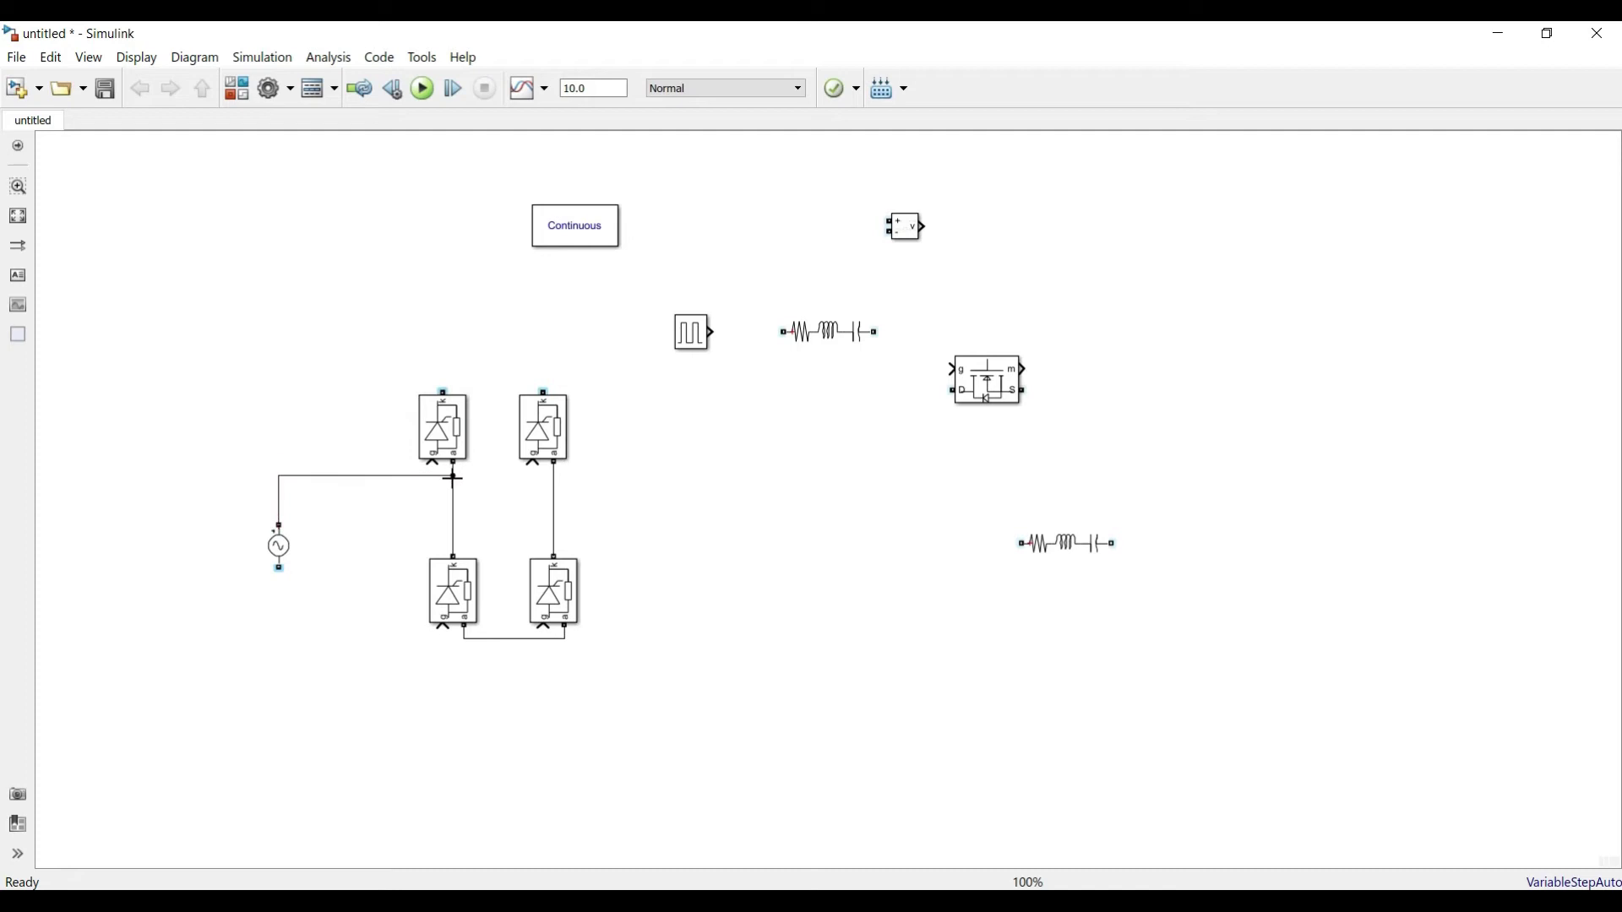
pyautogui.moveTo(276, 568); pyautogui.dragTo(554, 512)
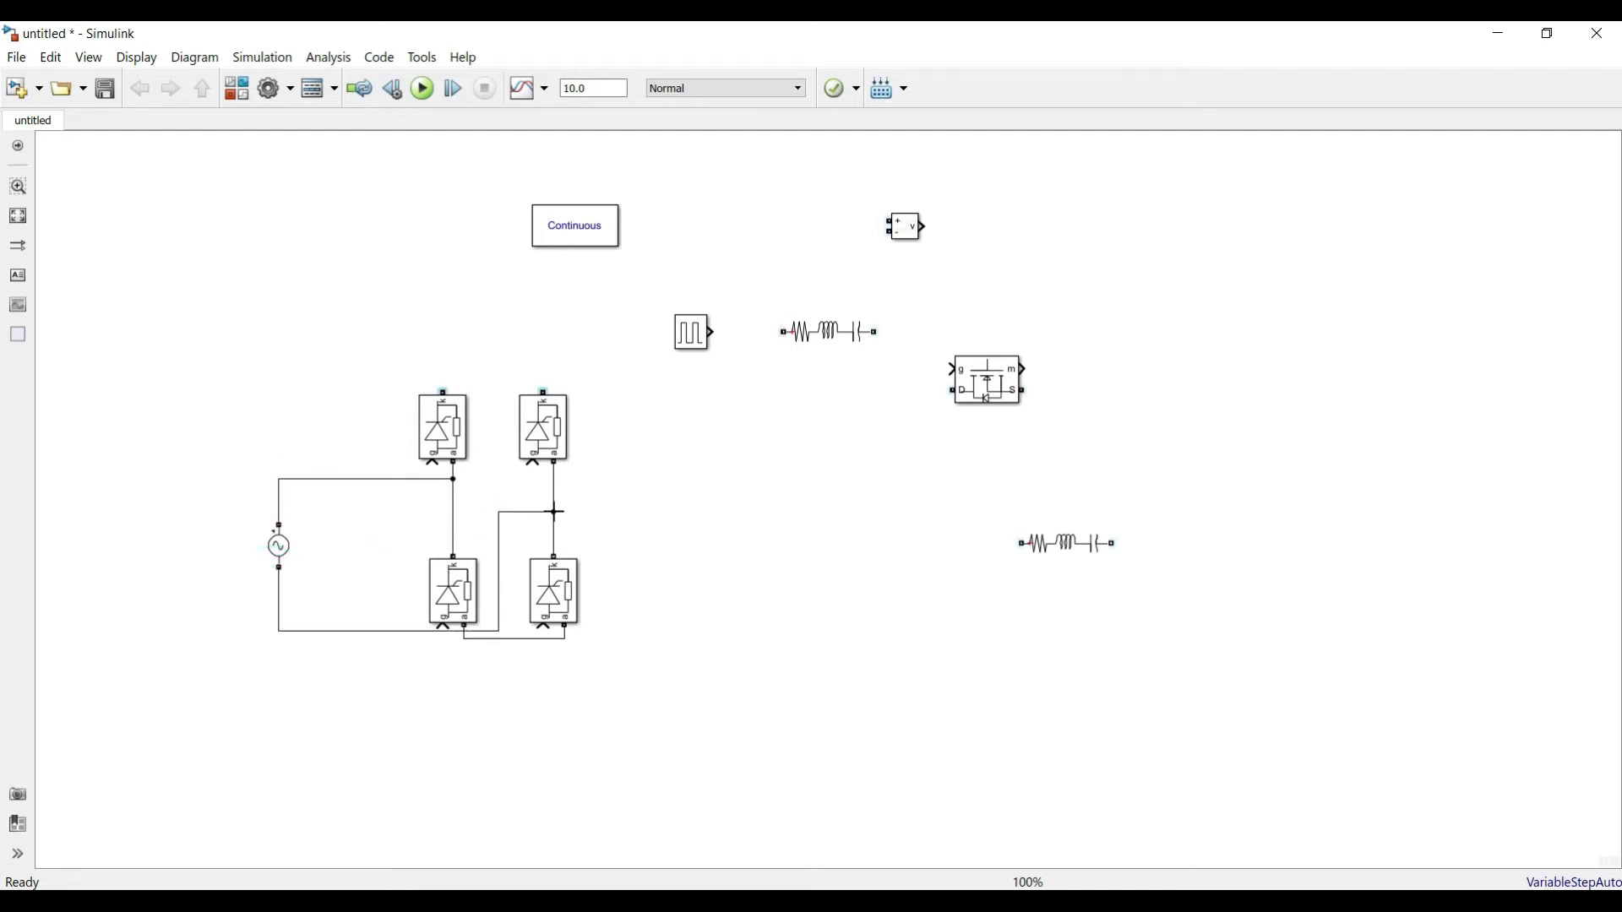
pyautogui.click(444, 428)
pyautogui.moveTo(449, 380); pyautogui.dragTo(514, 386)
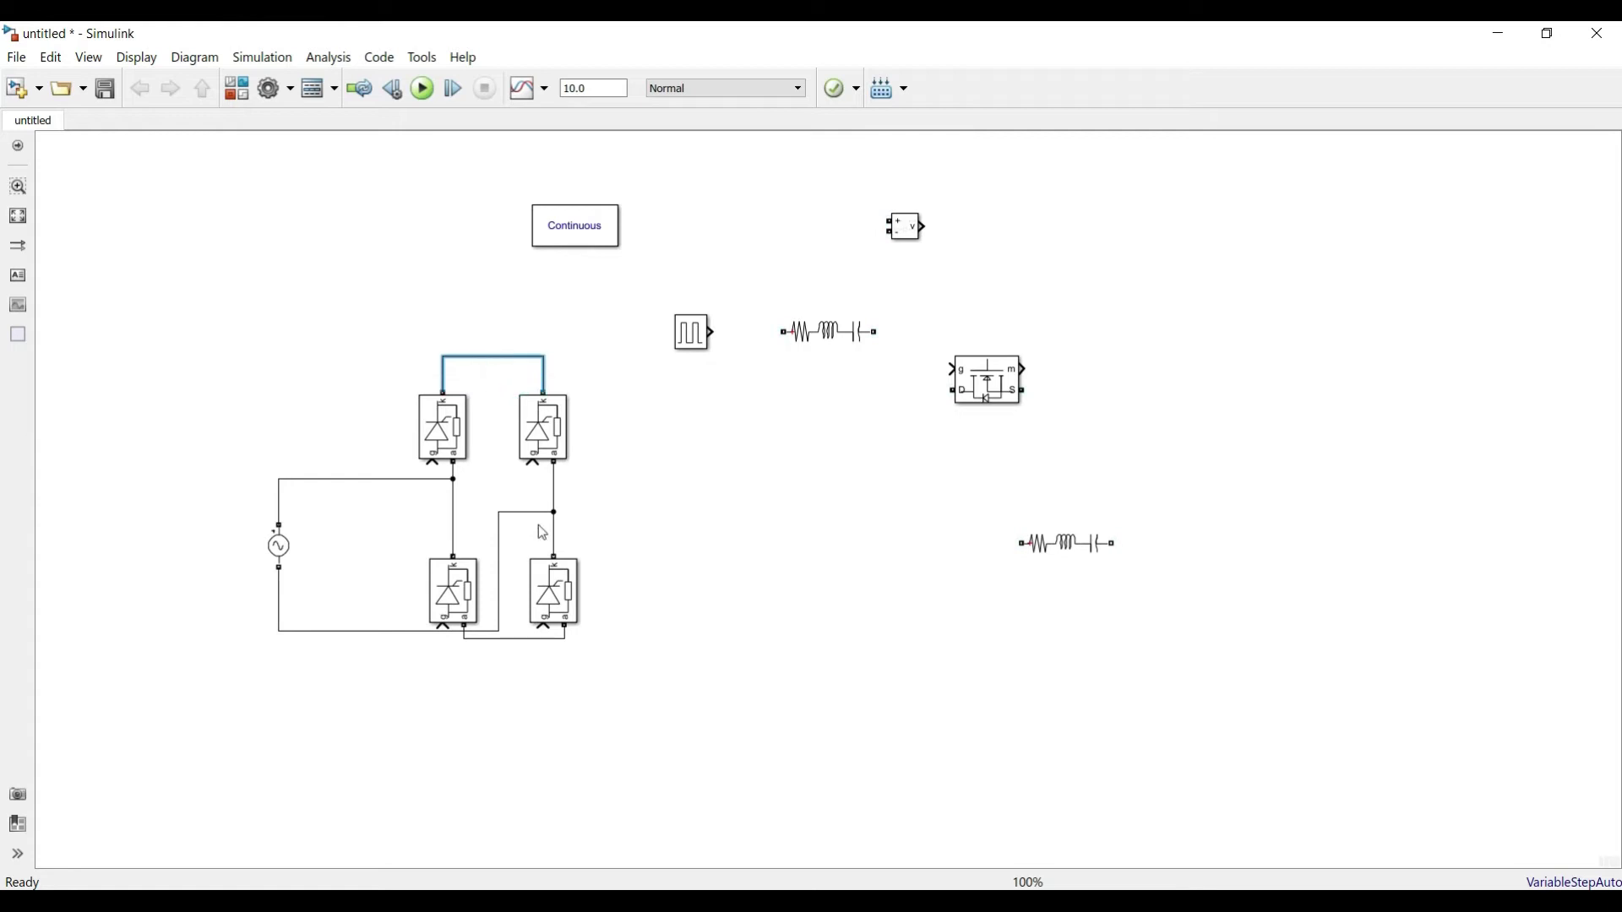
# Step: Reroute the bridge's upper and lower connecting wires and the AC source's return wire farther away from the thyristors
pyautogui.moveTo(518, 637); pyautogui.dragTo(519, 698)
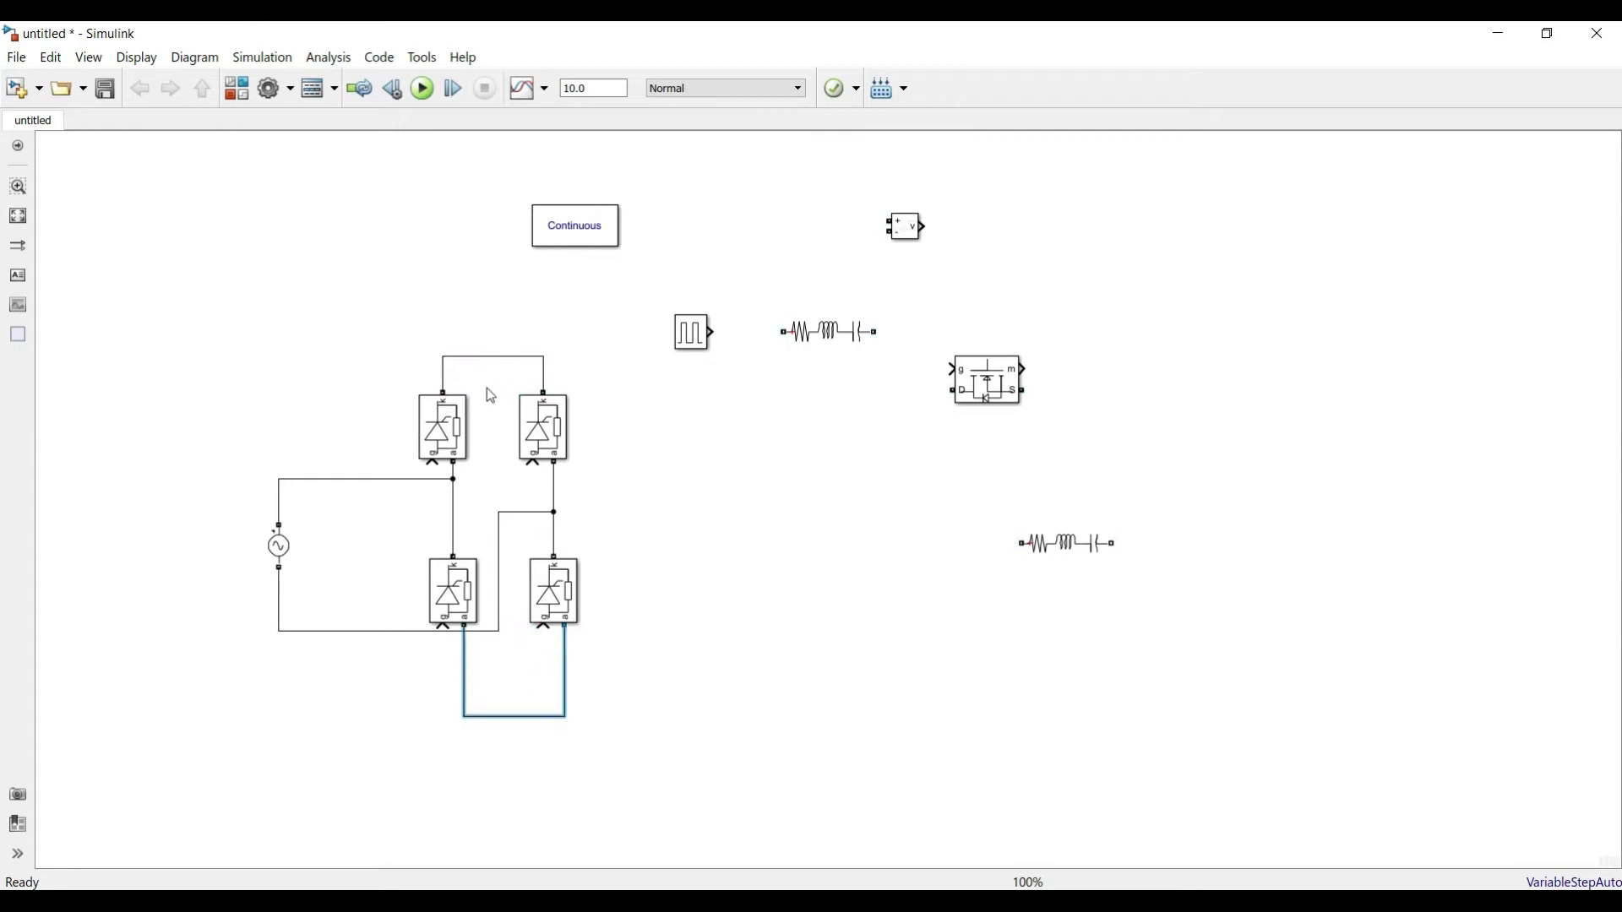
pyautogui.moveTo(494, 358); pyautogui.dragTo(493, 331)
pyautogui.click(677, 539)
pyautogui.moveTo(388, 634); pyautogui.dragTo(389, 672)
# Step: Wire the Pulse Generator to the upper-left and lower-right thyristor gates, and a copy of it to the other two gates
pyautogui.moveTo(693, 334)
pyautogui.mouseDown()
pyautogui.moveTo(347, 414)
pyautogui.moveTo(433, 467)
pyautogui.moveTo(505, 705)
pyautogui.moveTo(544, 632)
pyautogui.mouseUp()
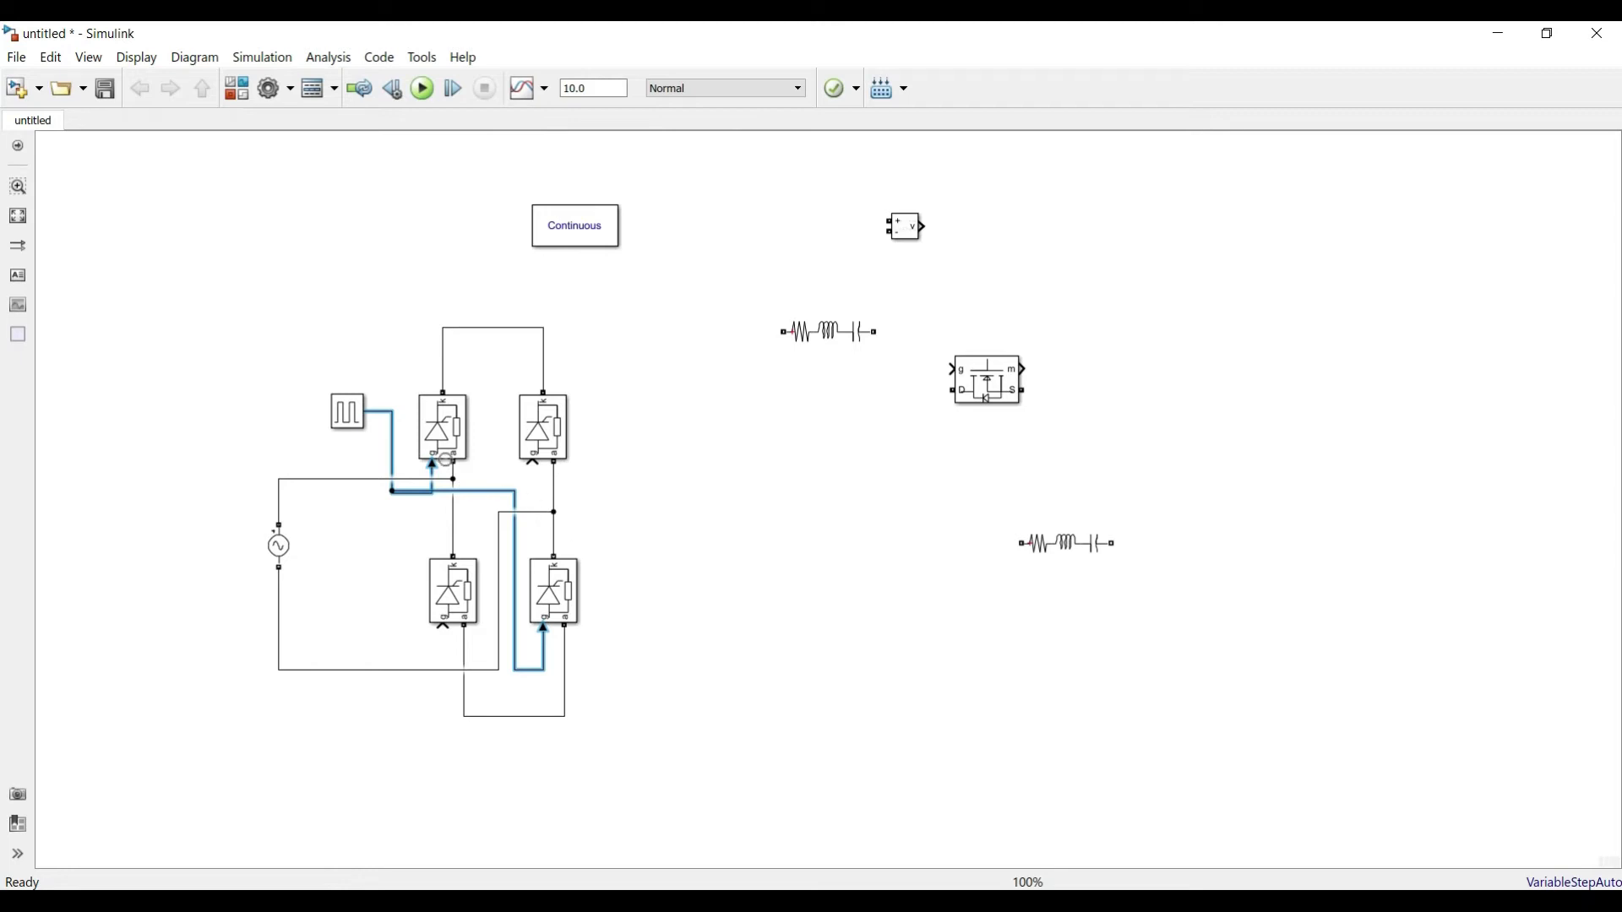
pyautogui.click(361, 420)
pyautogui.moveTo(362, 420); pyautogui.dragTo(373, 753)
pyautogui.click(452, 596)
pyautogui.click(545, 433)
pyautogui.moveTo(385, 750); pyautogui.dragTo(443, 632)
pyautogui.moveTo(441, 750); pyautogui.dragTo(533, 463)
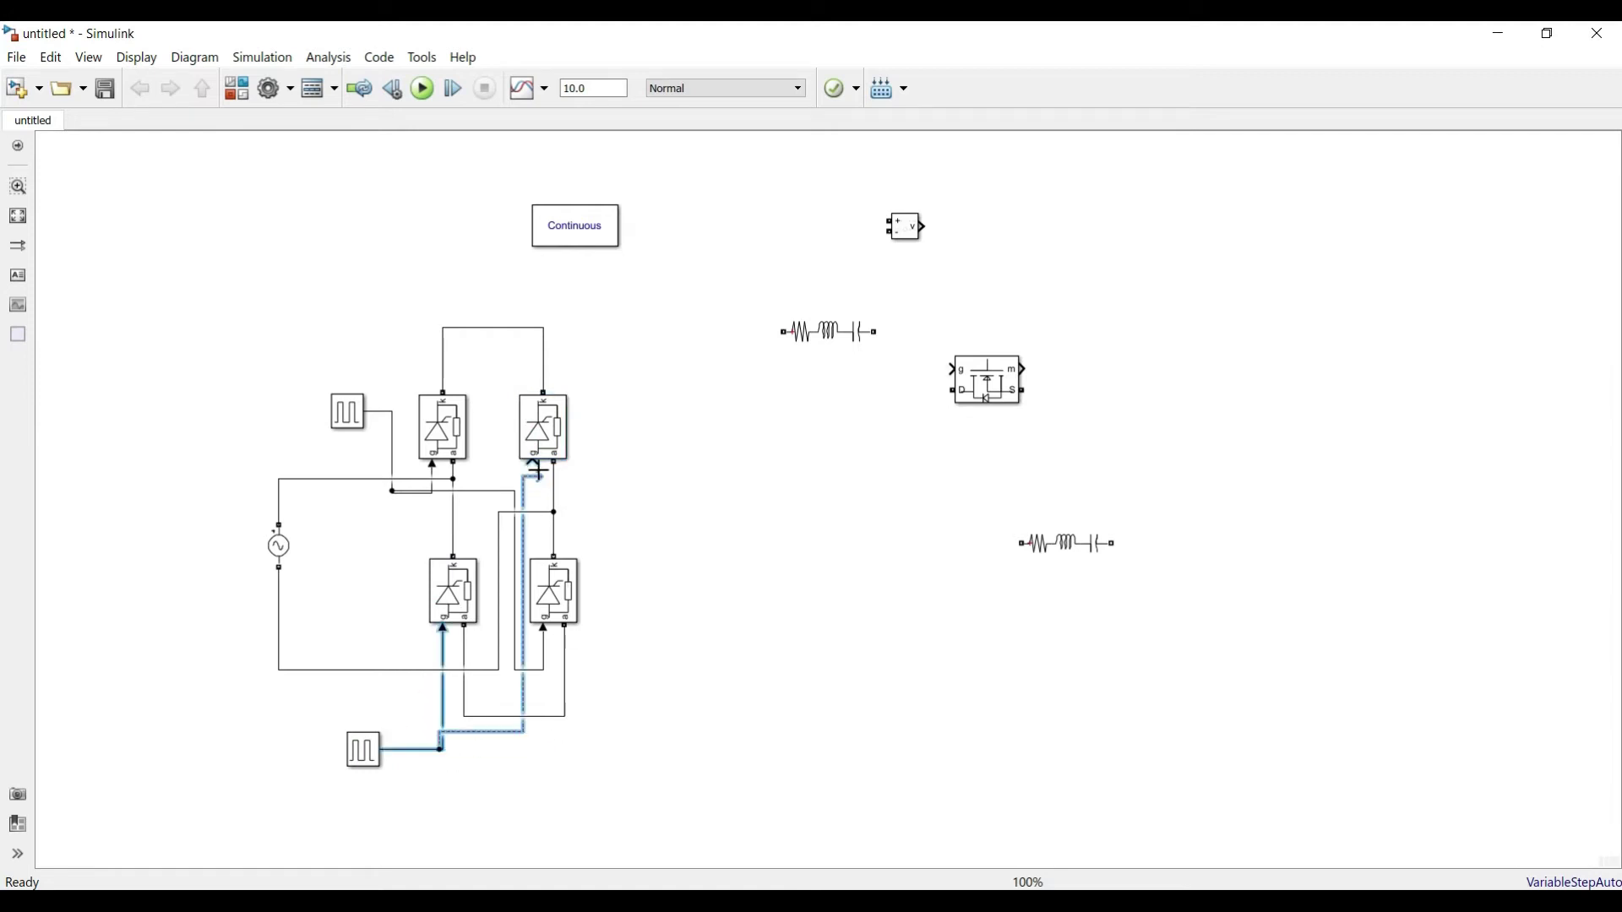
pyautogui.click(608, 454)
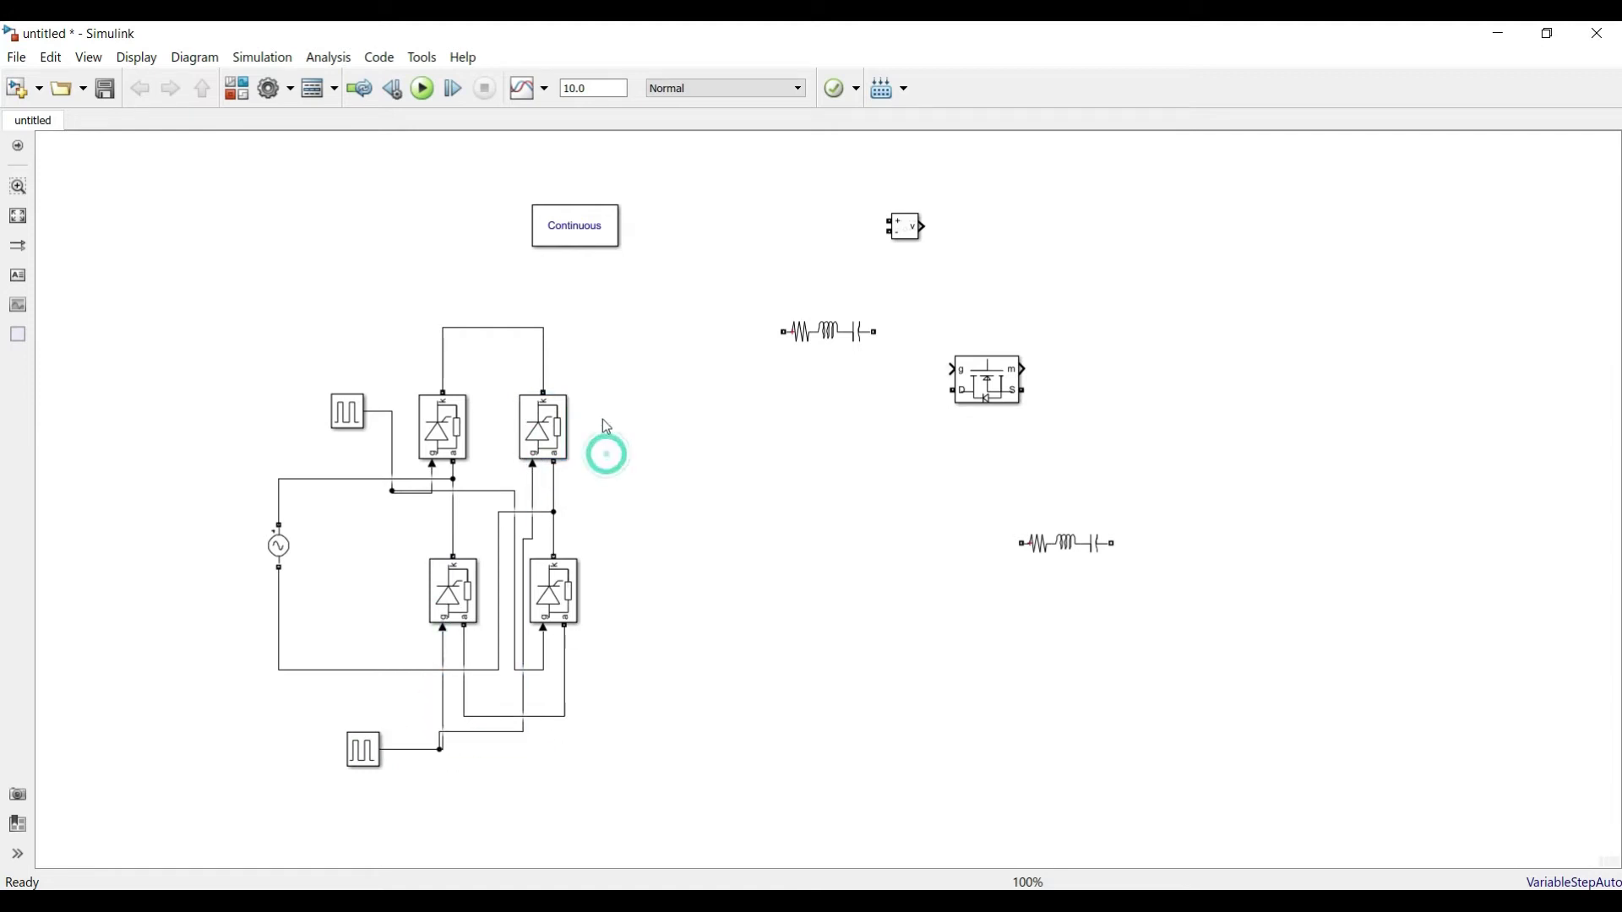
# Step: Set the AC Voltage Source to a peak amplitude of 325.15 V and a frequency of 50 Hz
pyautogui.doubleClick(280, 549)
pyautogui.doubleClick(500, 509)
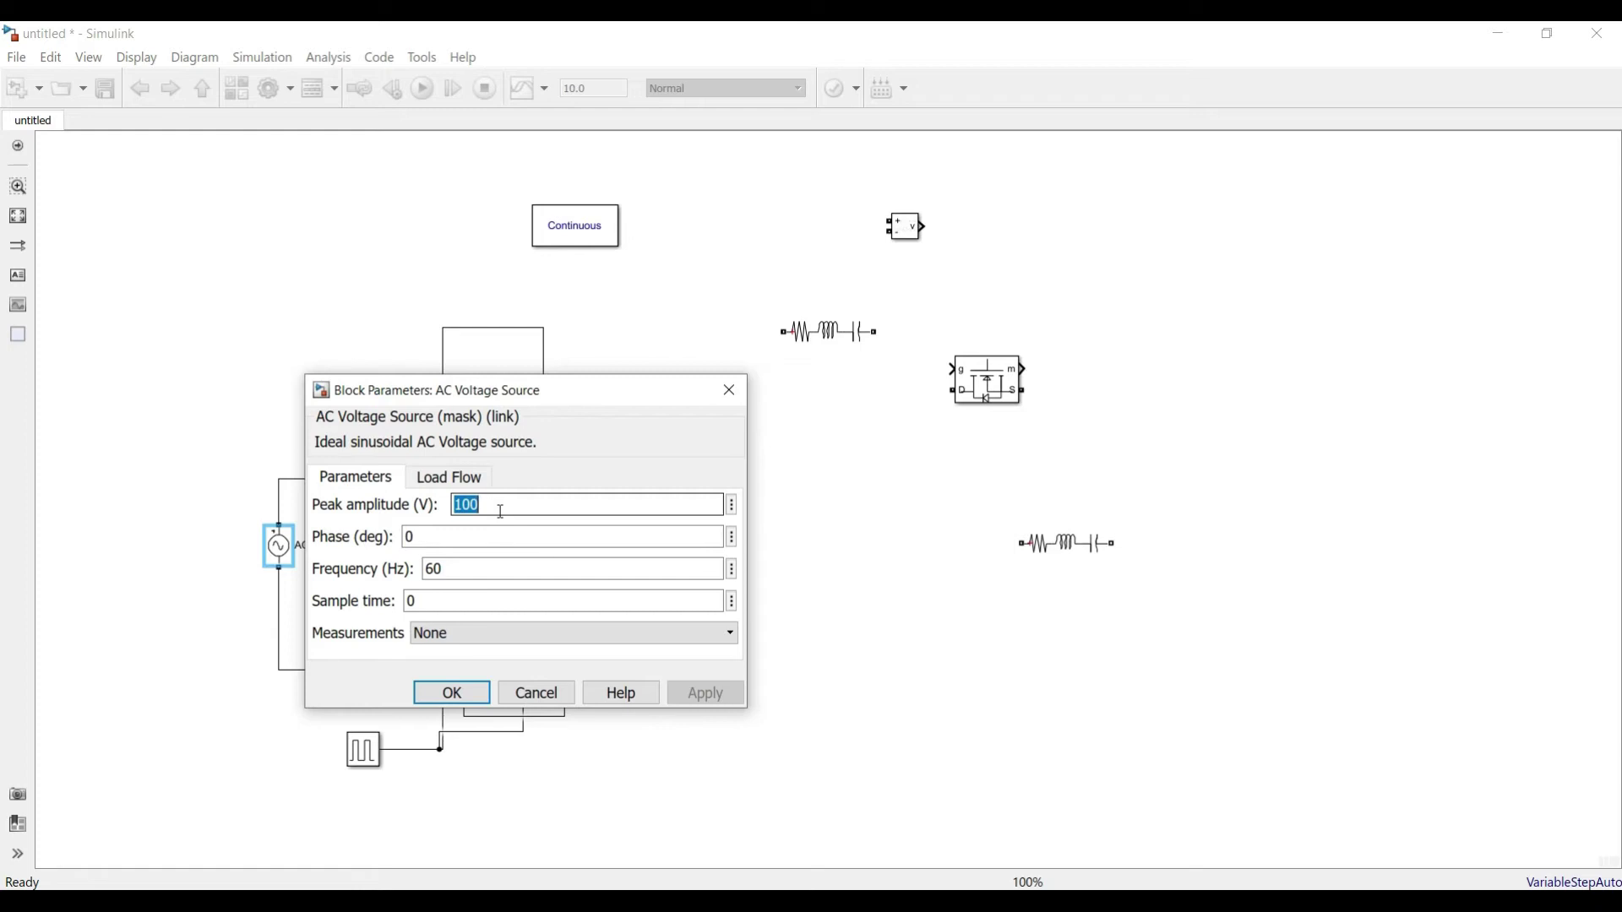
pyautogui.write('325.15')
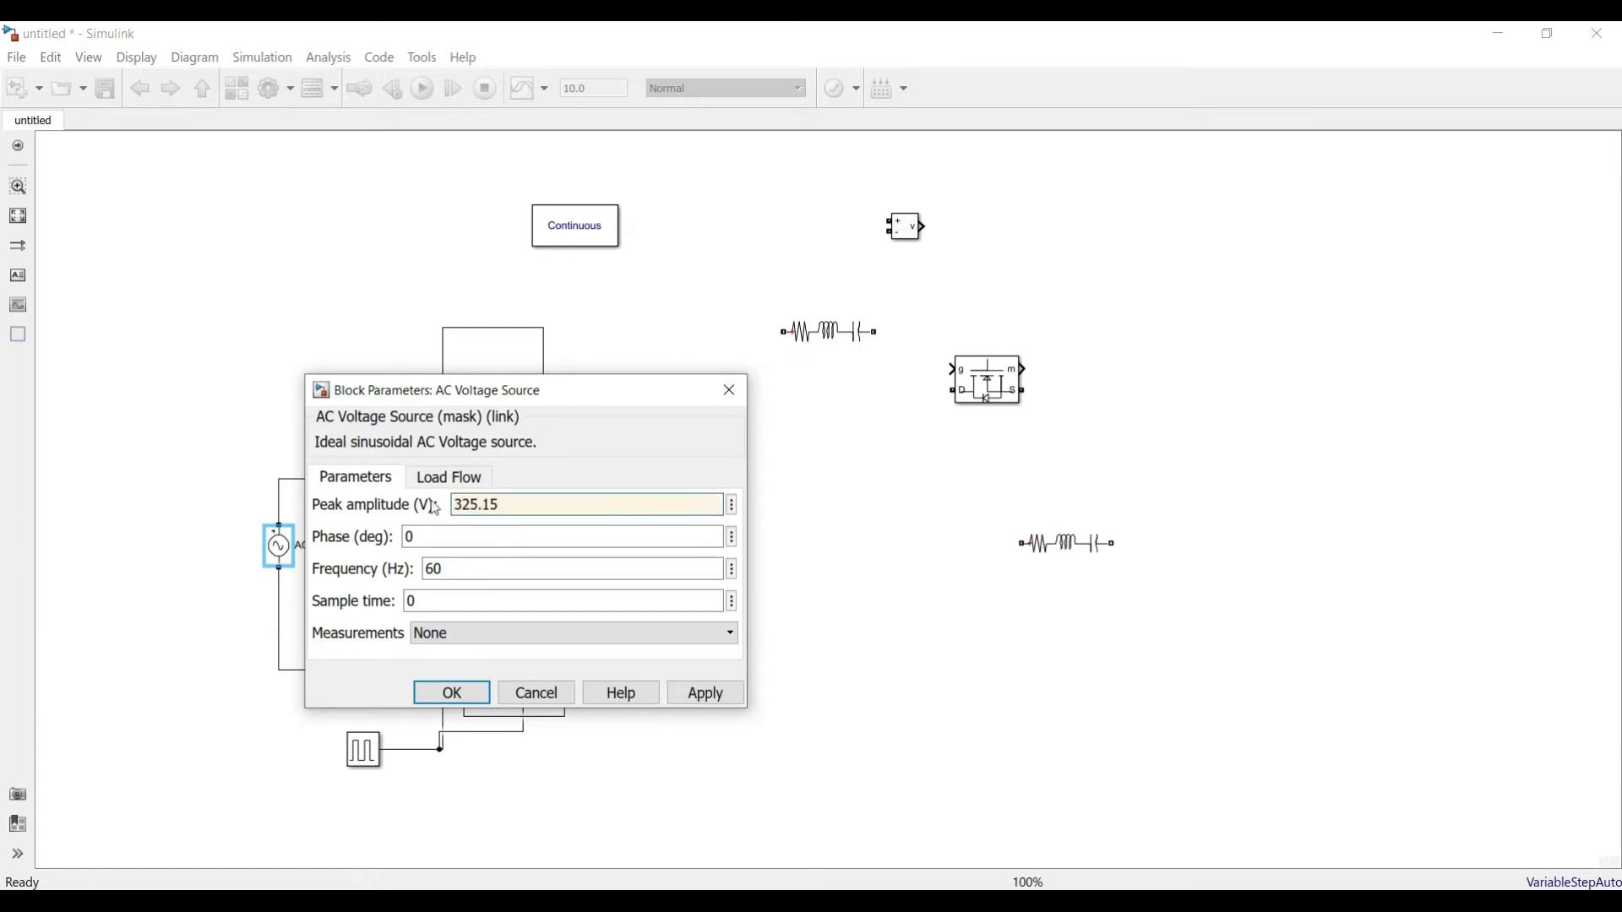
pyautogui.doubleClick(452, 569)
pyautogui.write('5')
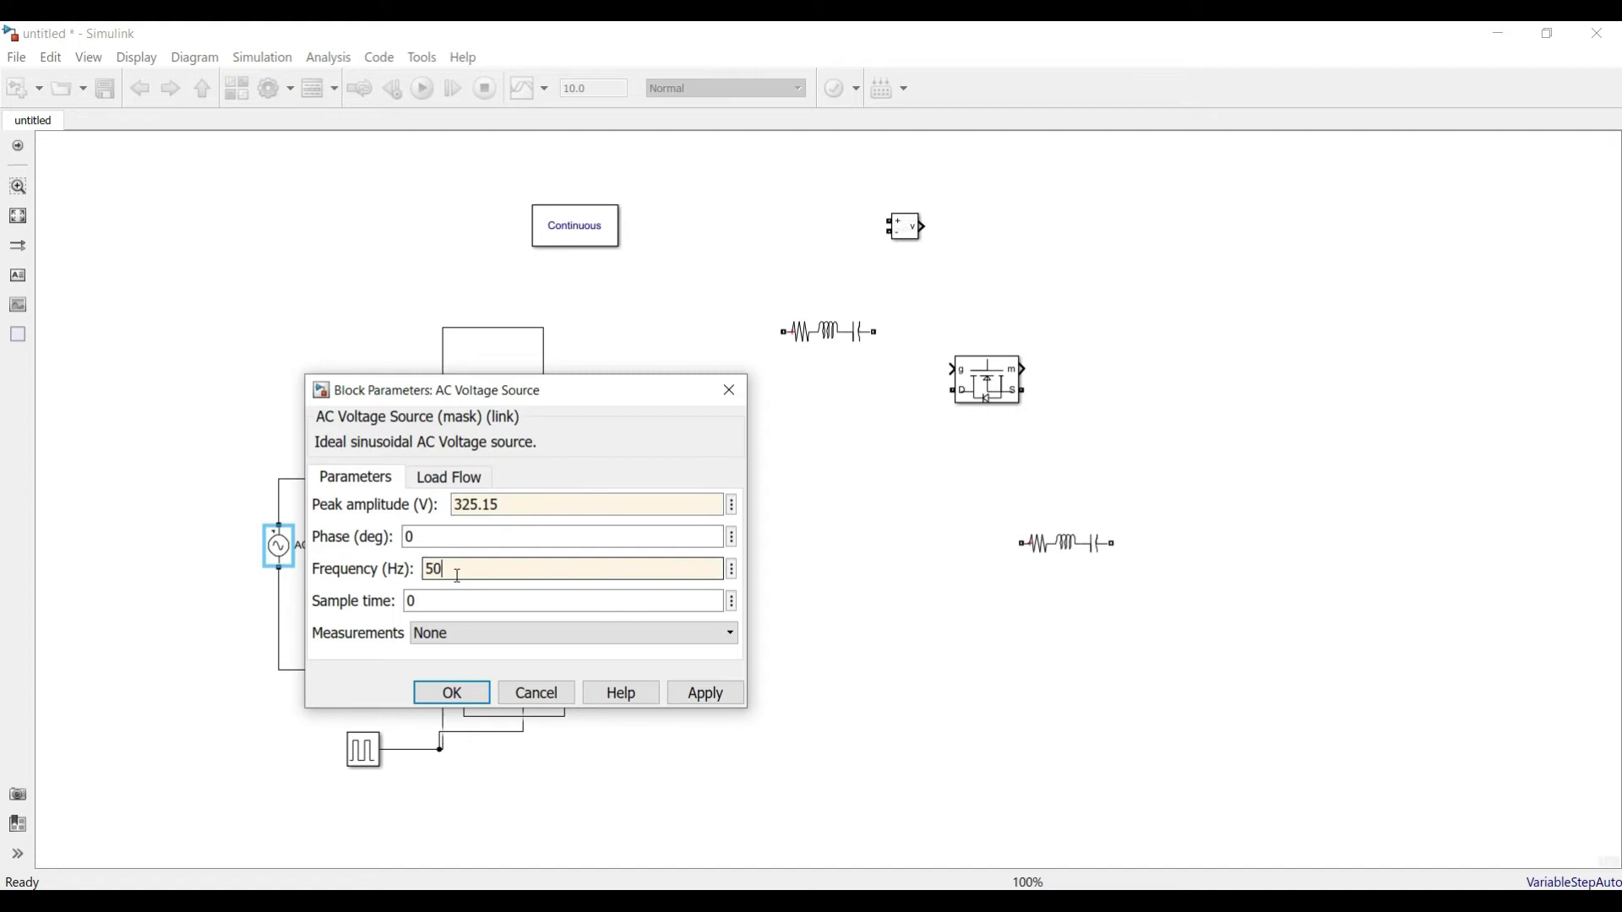
pyautogui.press('Return')
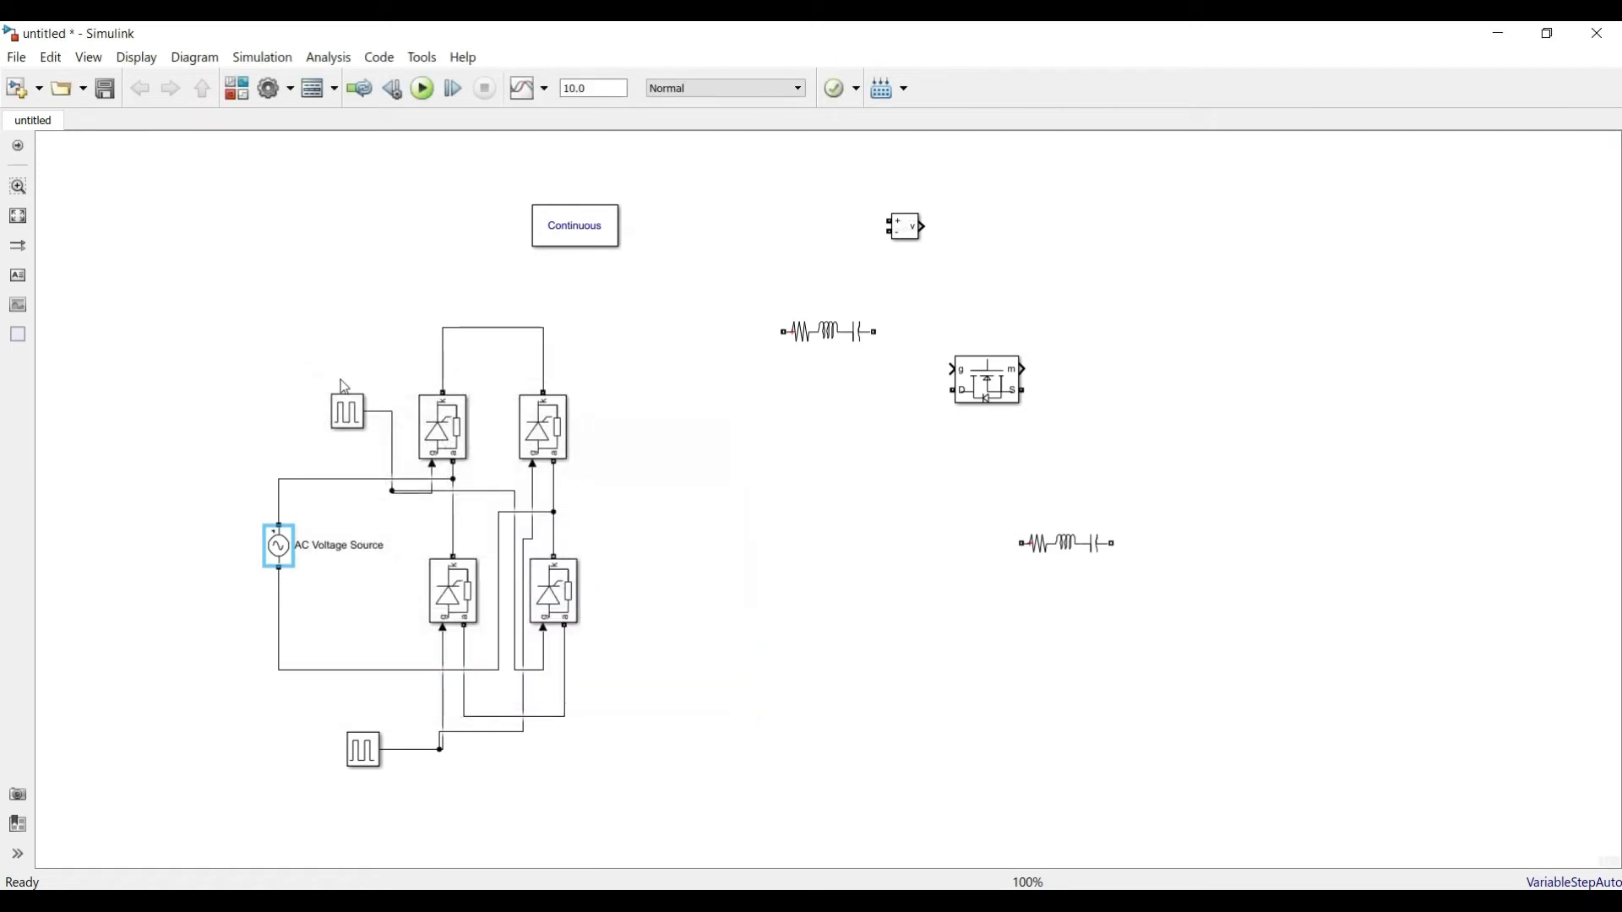
# Step: Set the first Pulse Generator's period to 0.02 s and pulse width to 50%, keeping amplitude 1 and phase delay 0
pyautogui.doubleClick(347, 412)
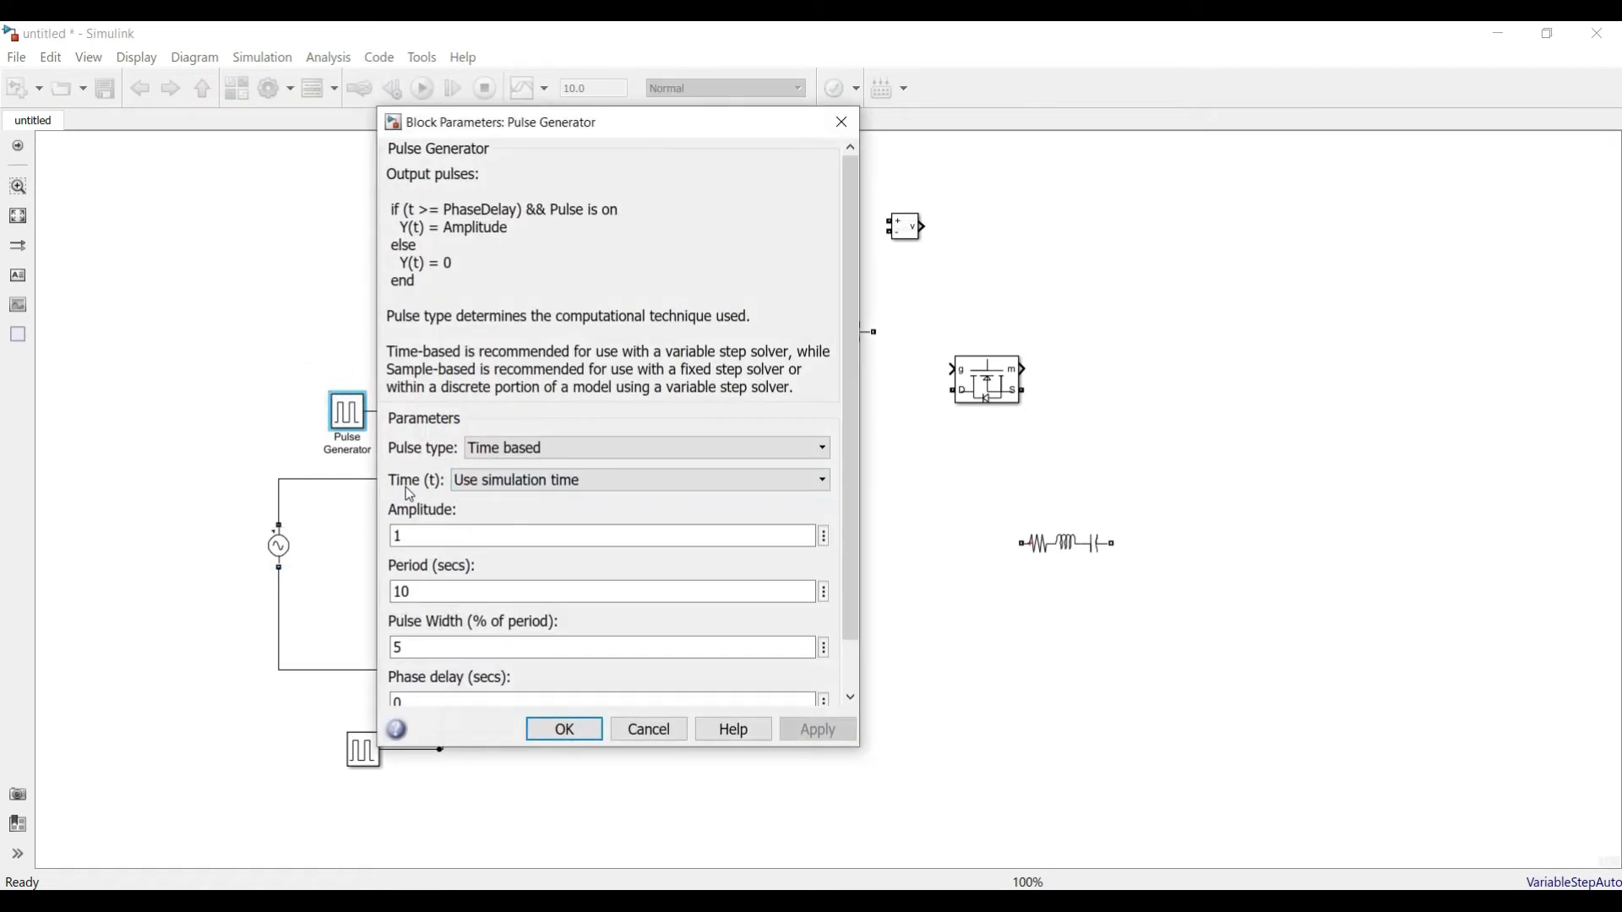
pyautogui.doubleClick(440, 535)
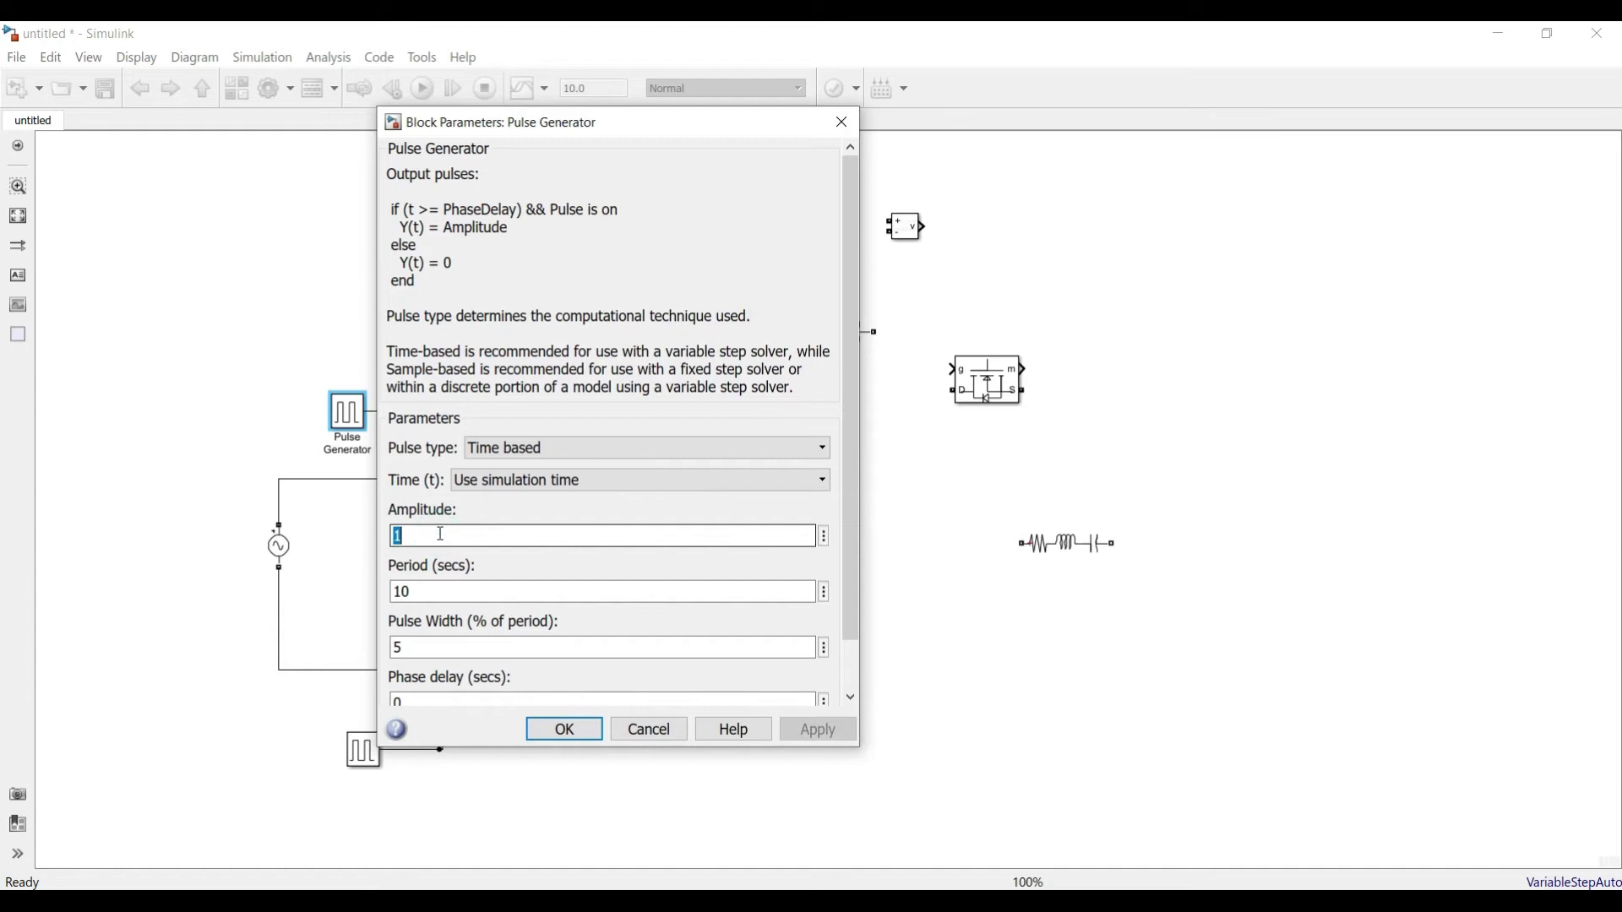
pyautogui.doubleClick(465, 581)
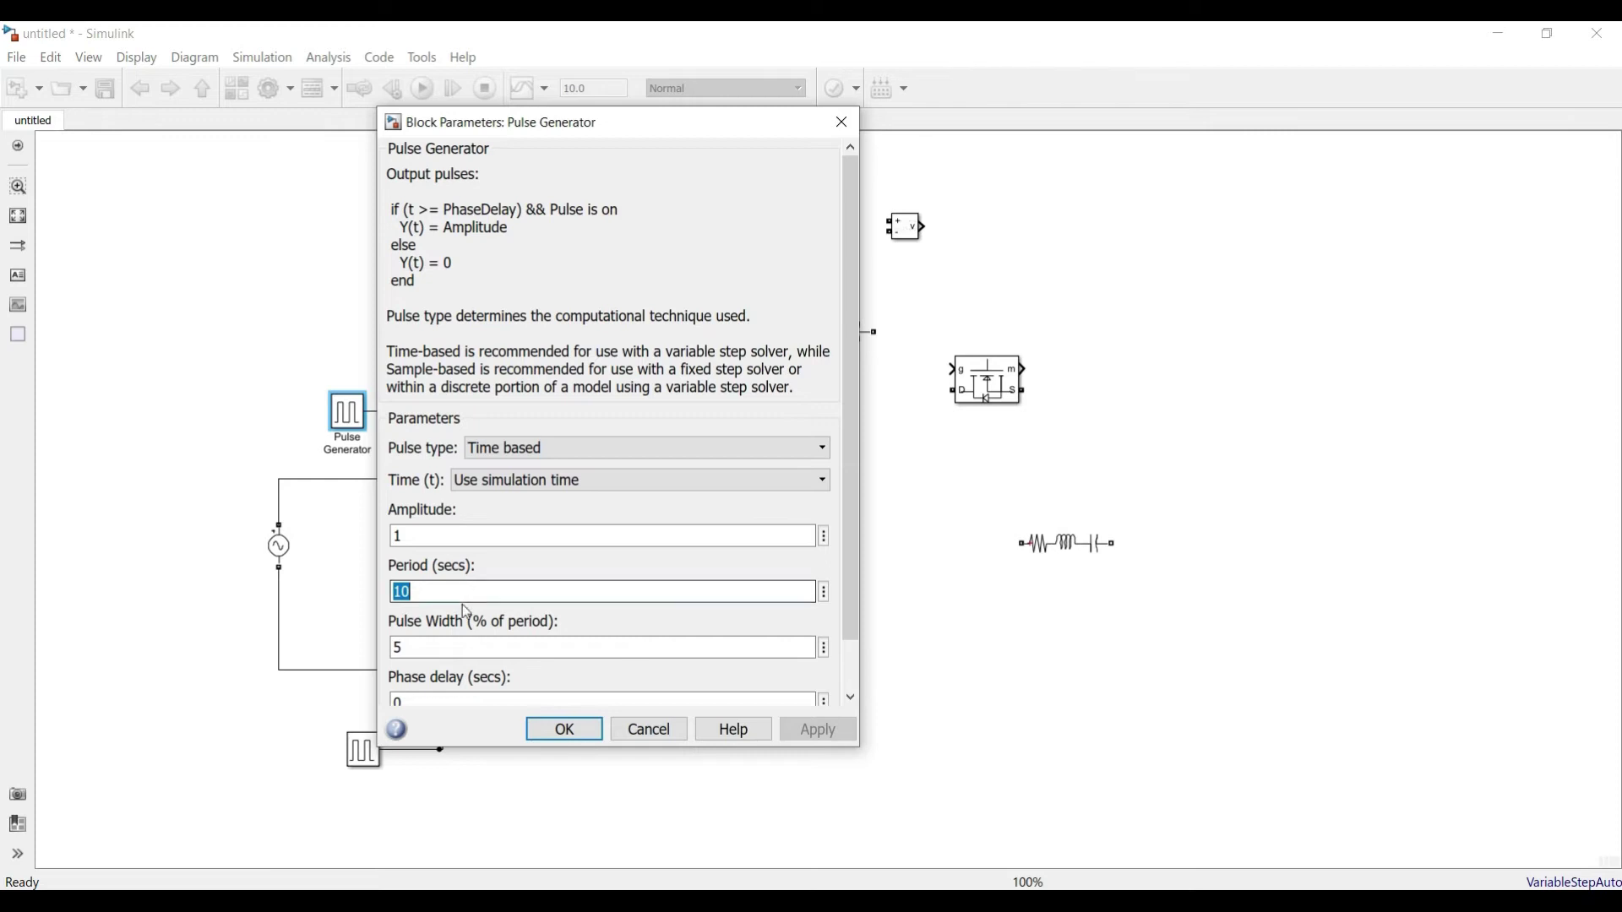
pyautogui.write('0.02')
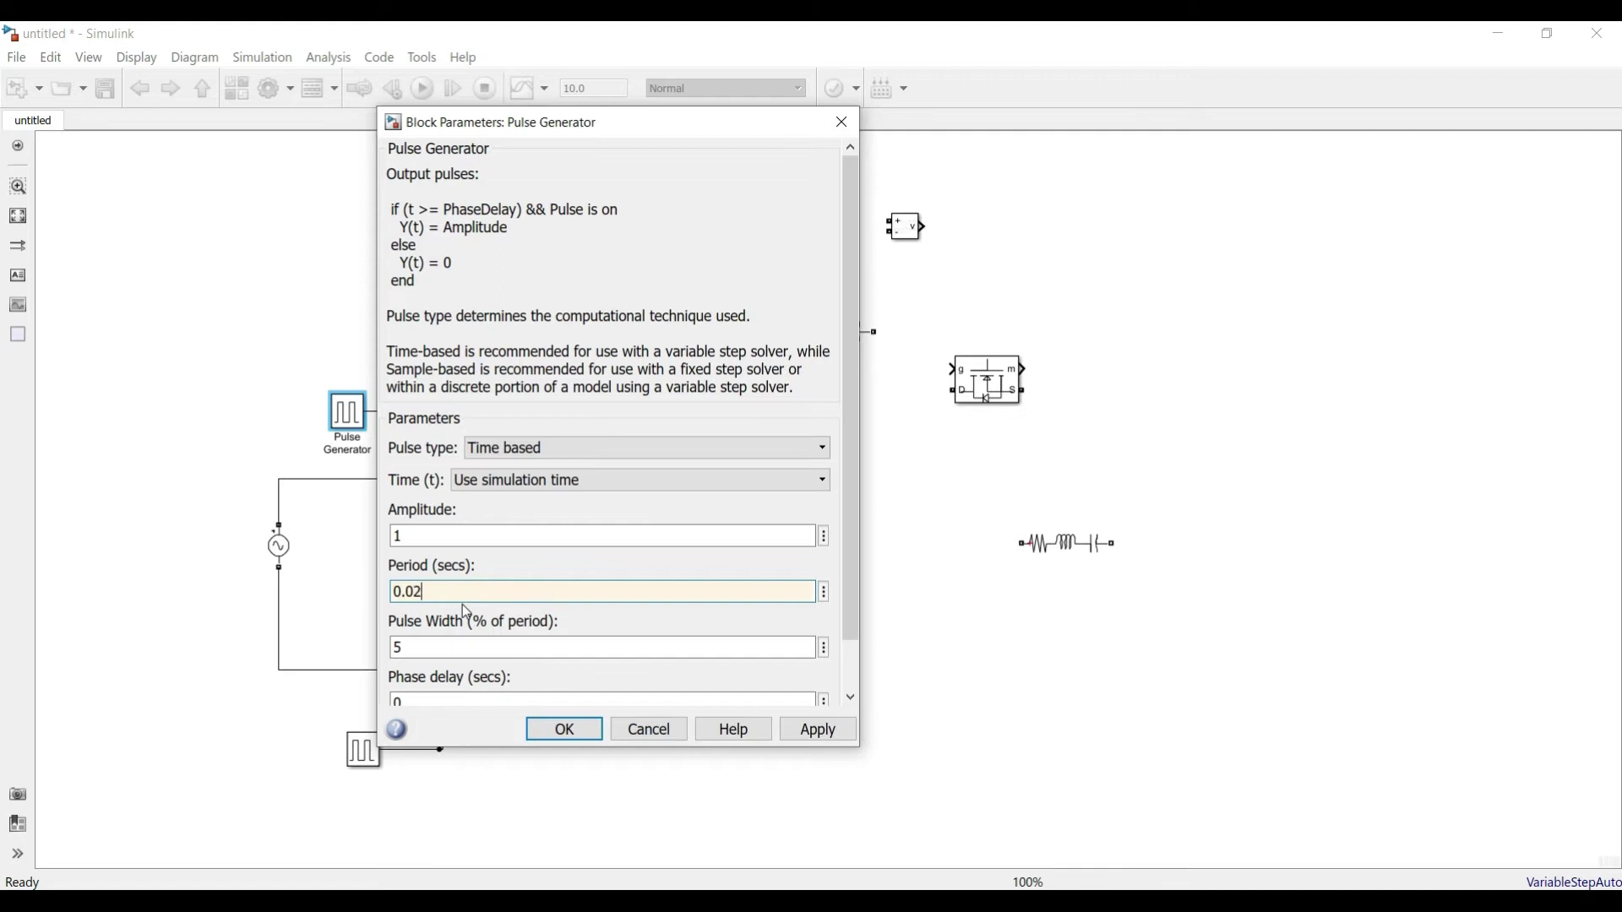
pyautogui.doubleClick(469, 648)
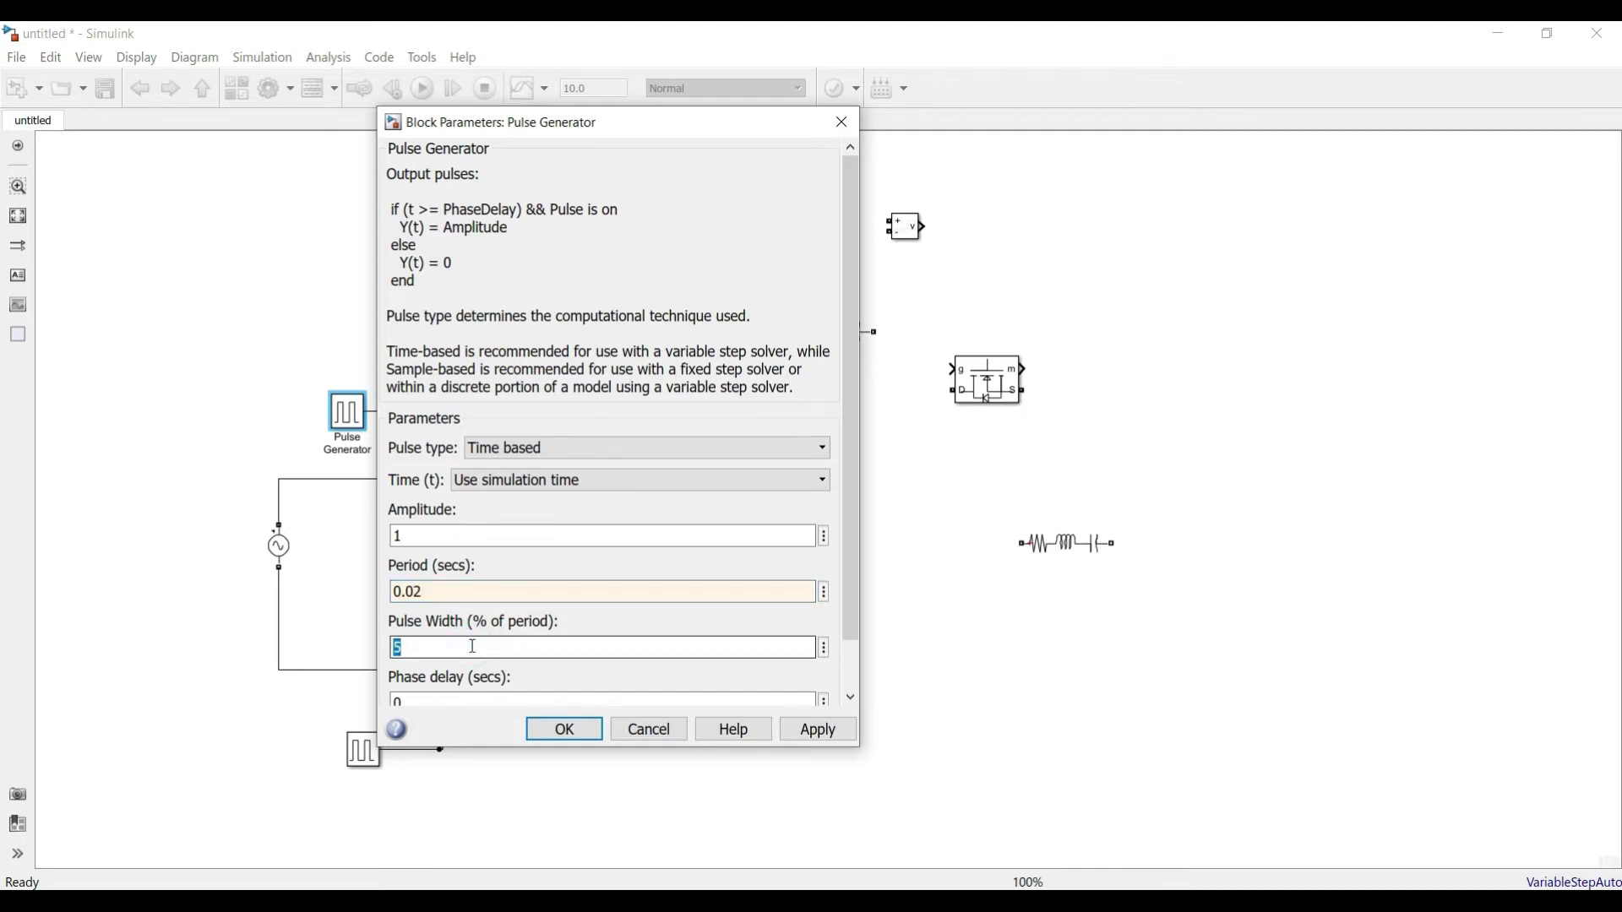
pyautogui.write('5')
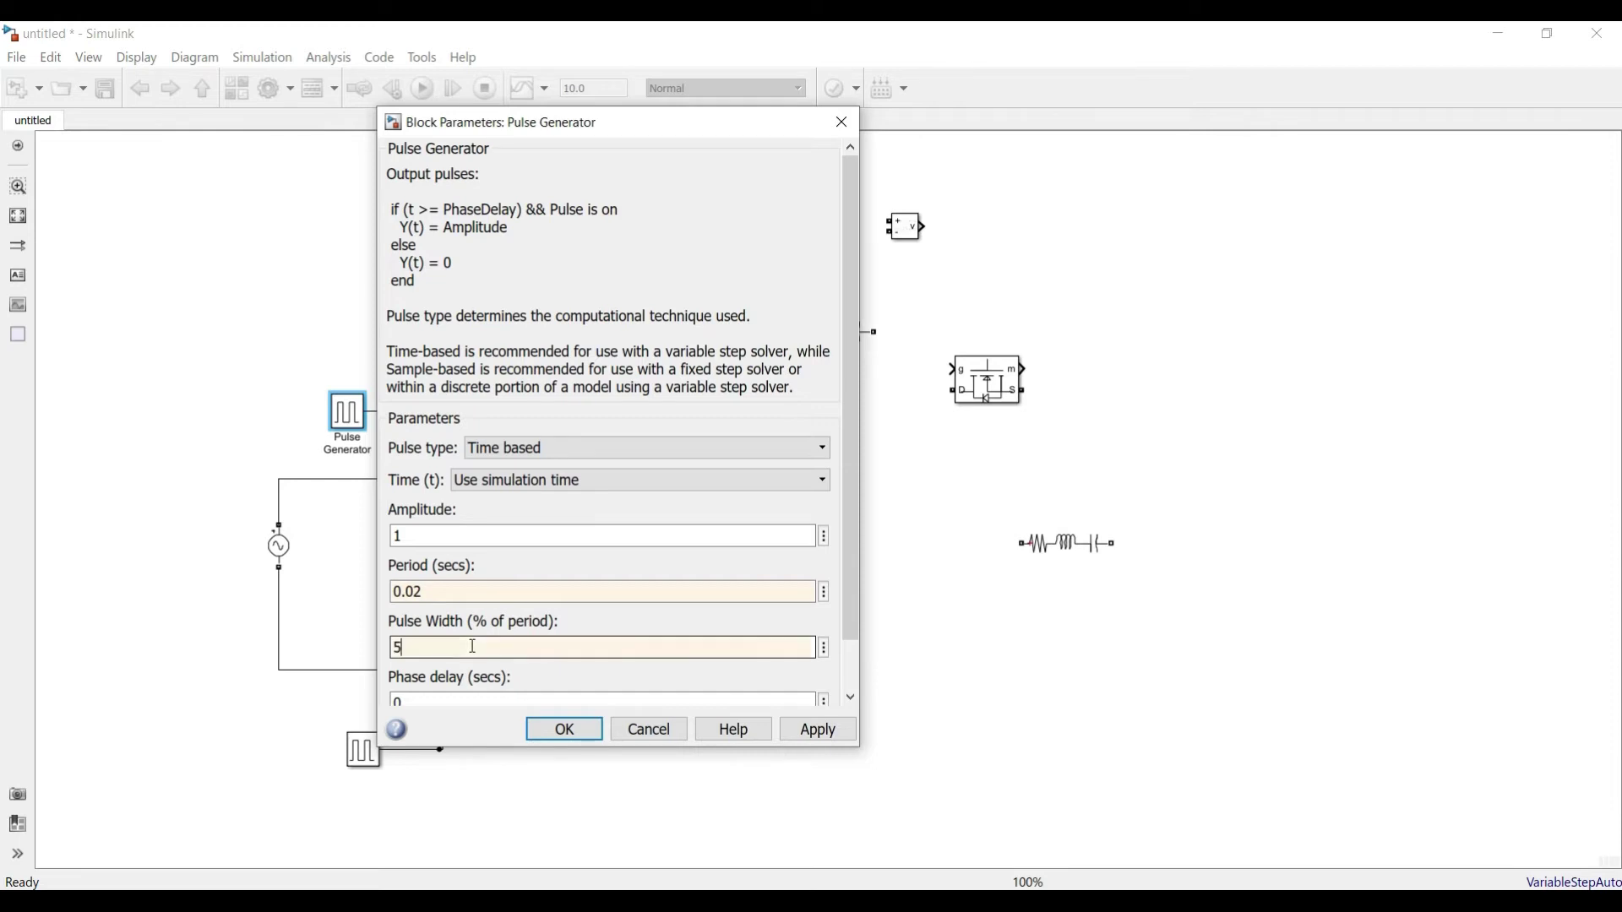
pyautogui.doubleClick(482, 699)
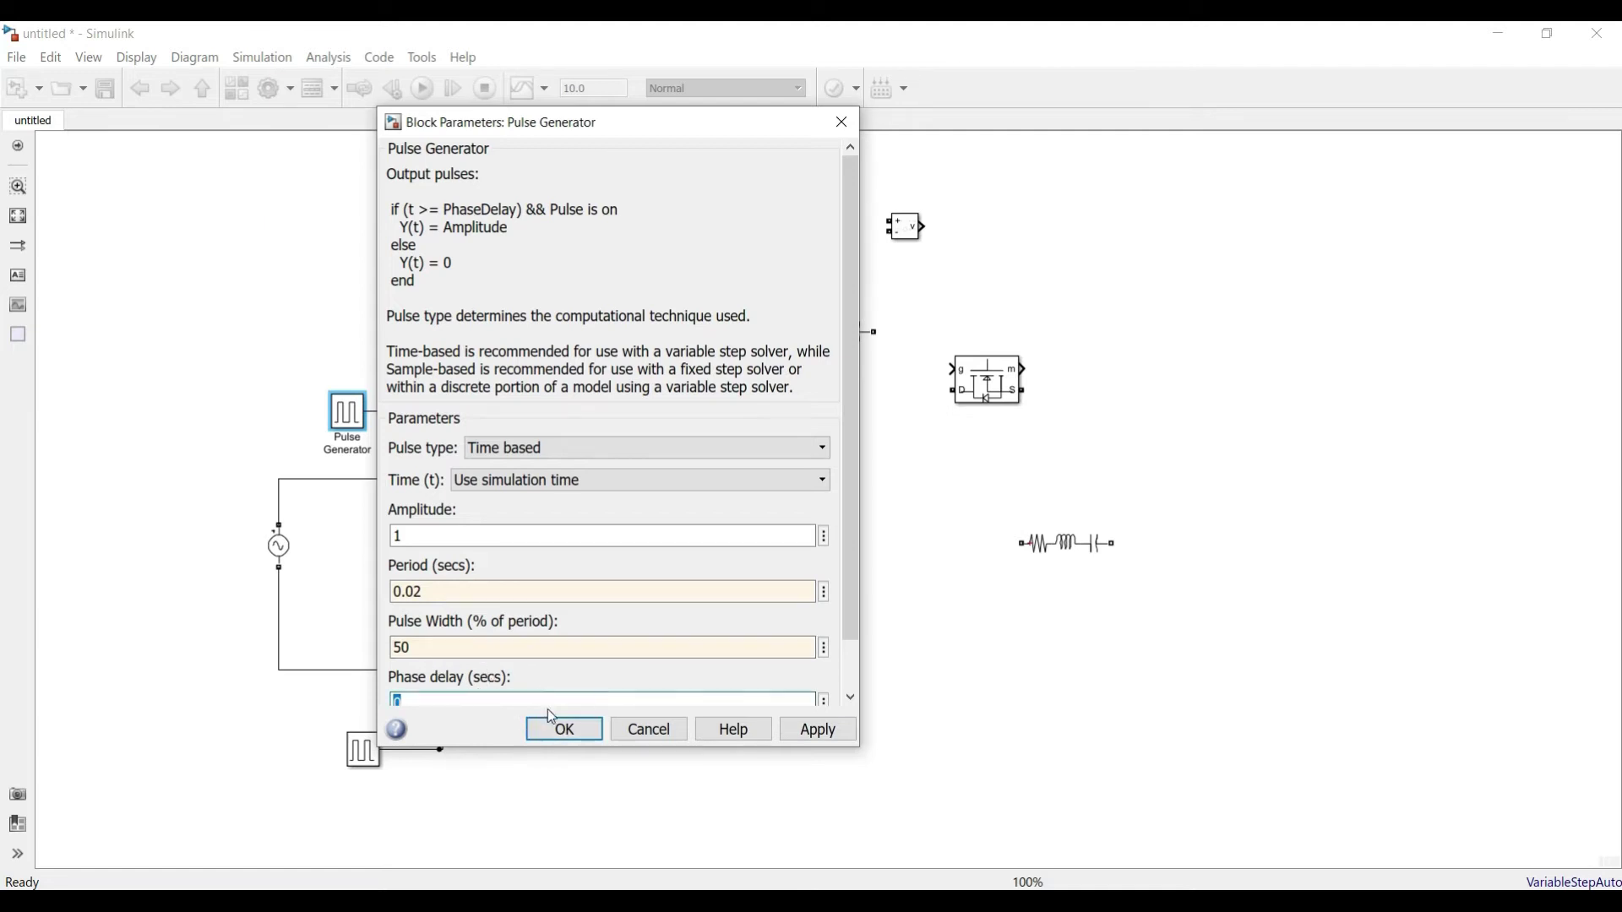
pyautogui.click(559, 732)
# Step: Set the second Pulse Generator's phase delay to 0.01 s
pyautogui.click(365, 754)
pyautogui.doubleClick(365, 754)
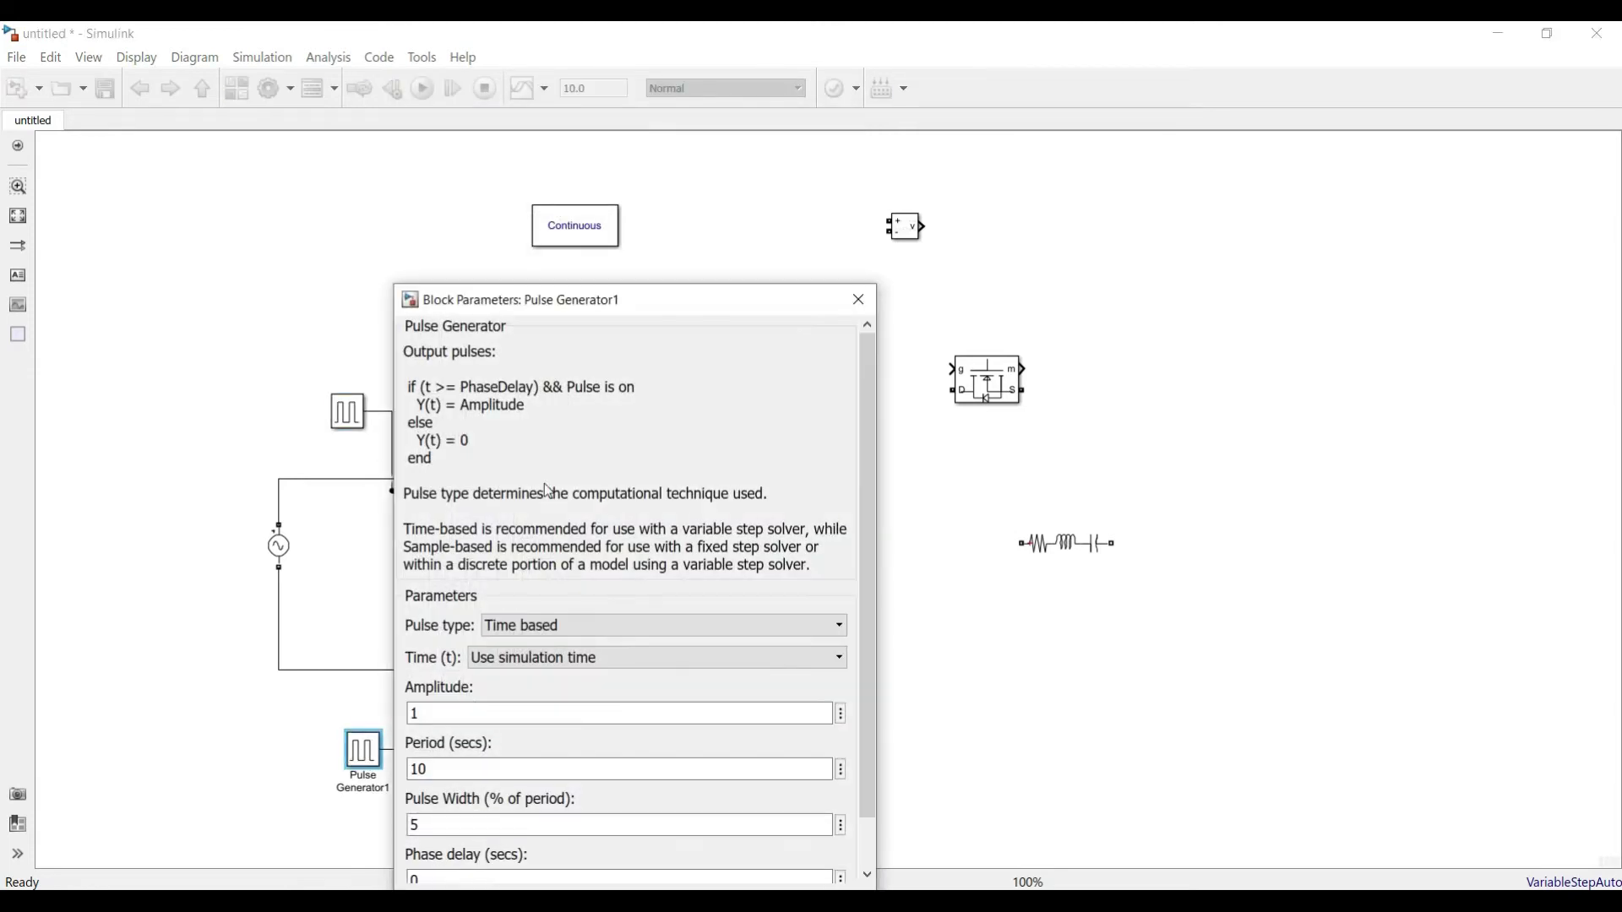
pyautogui.click(507, 875)
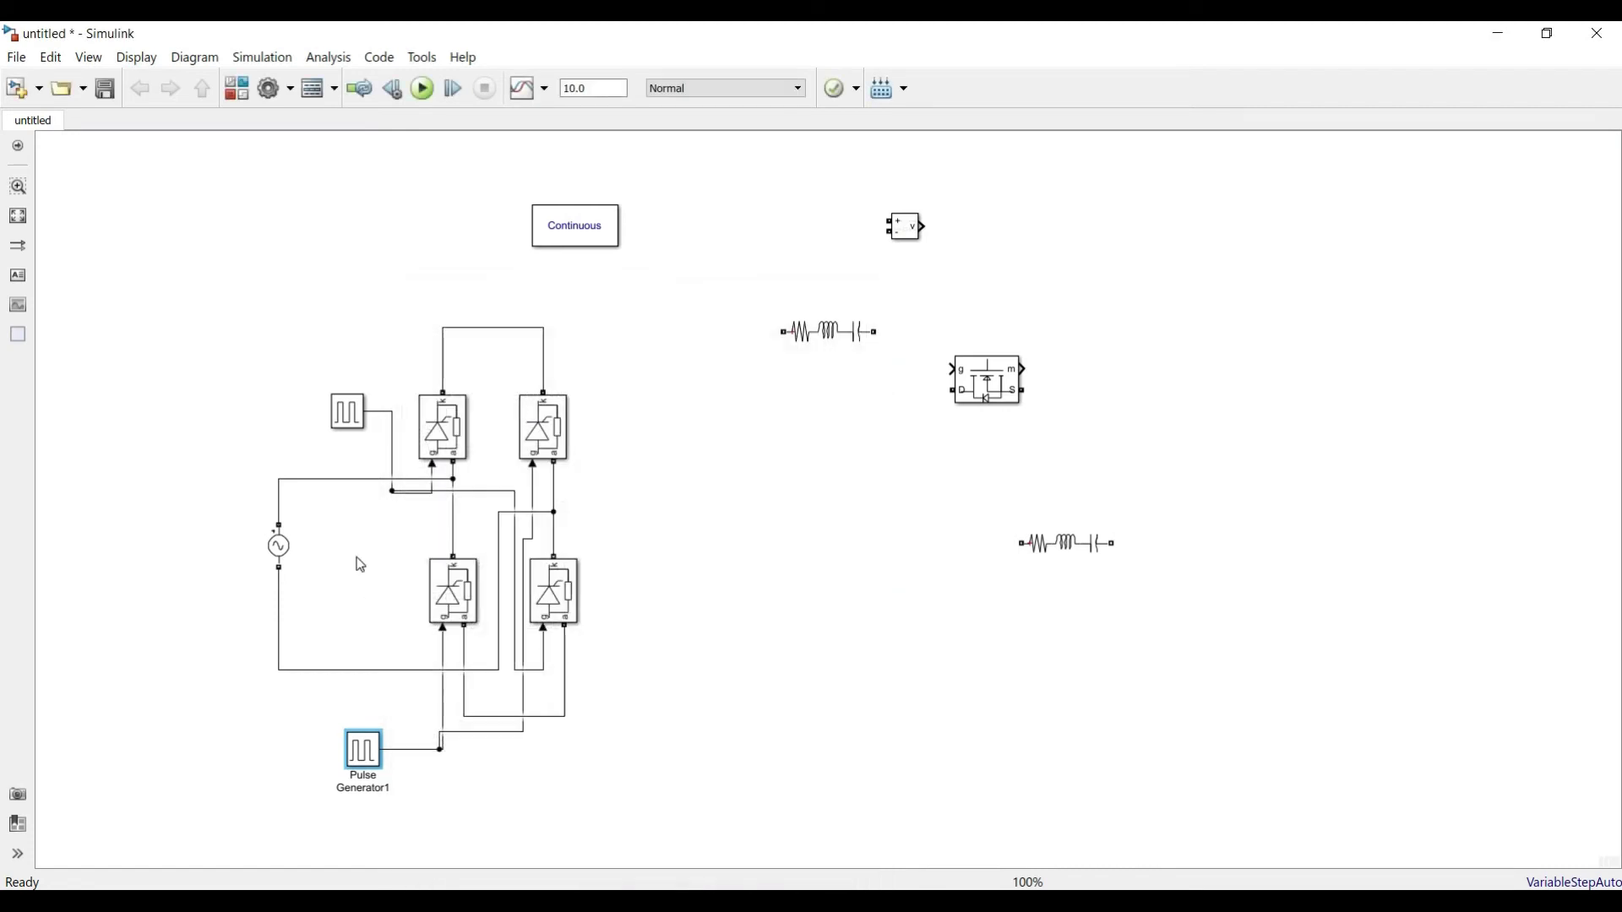
pyautogui.click(439, 423)
pyautogui.click(560, 583)
pyautogui.click(555, 439)
pyautogui.click(457, 592)
# Step: Set the second Pulse Generator's period to 0.02 s and update its pulse width
pyautogui.doubleClick(363, 750)
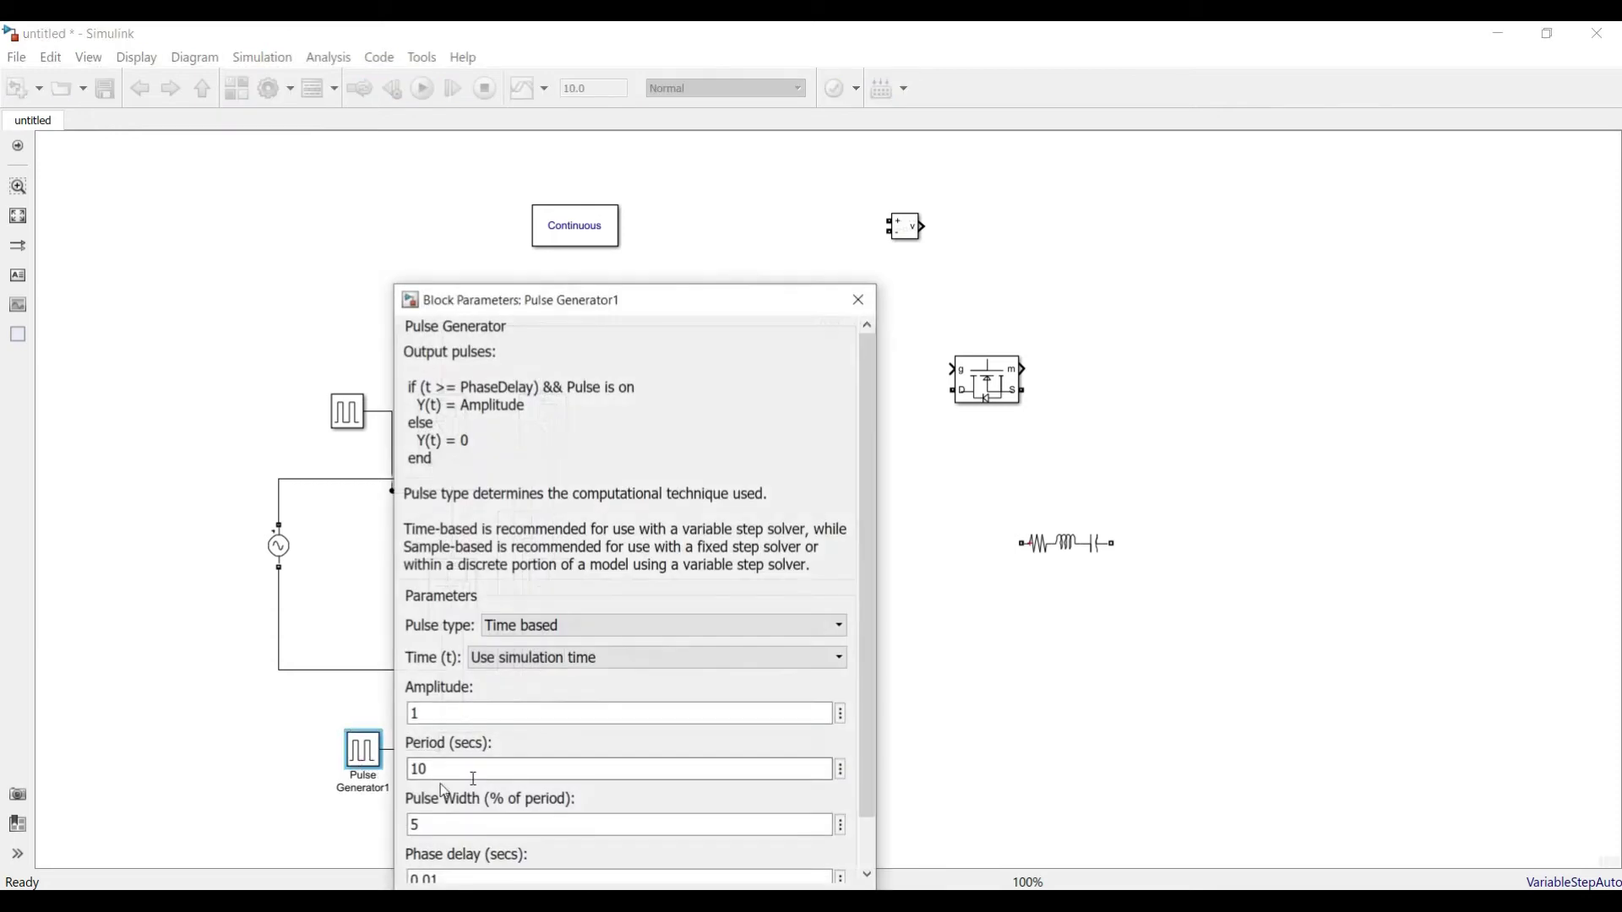
pyautogui.doubleClick(425, 878)
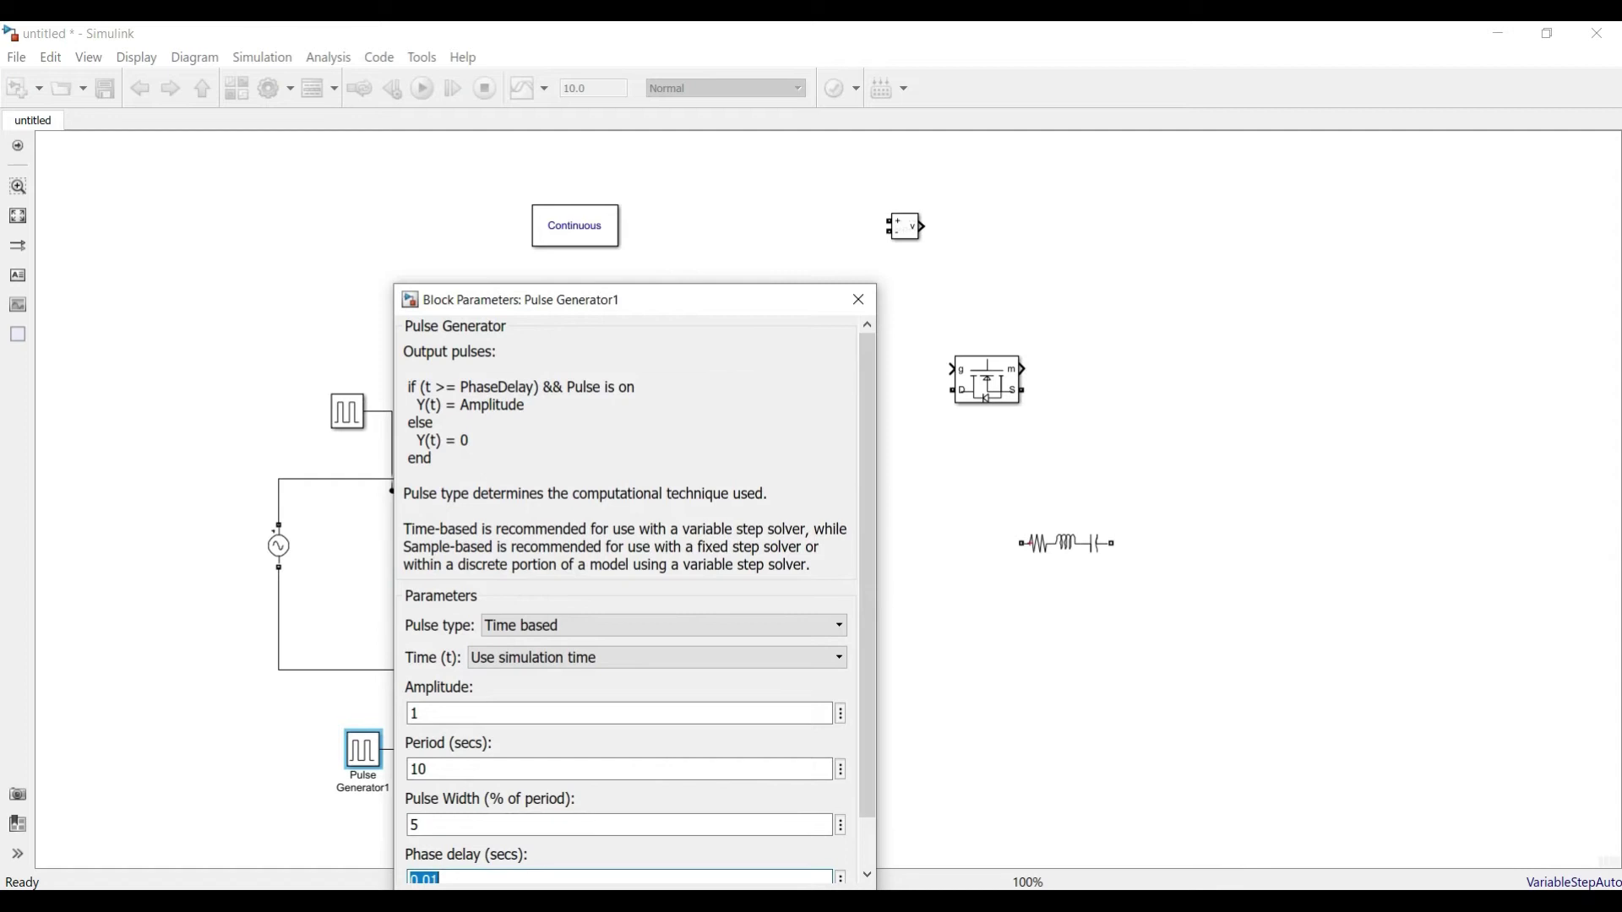
pyautogui.doubleClick(473, 771)
pyautogui.write('0.02')
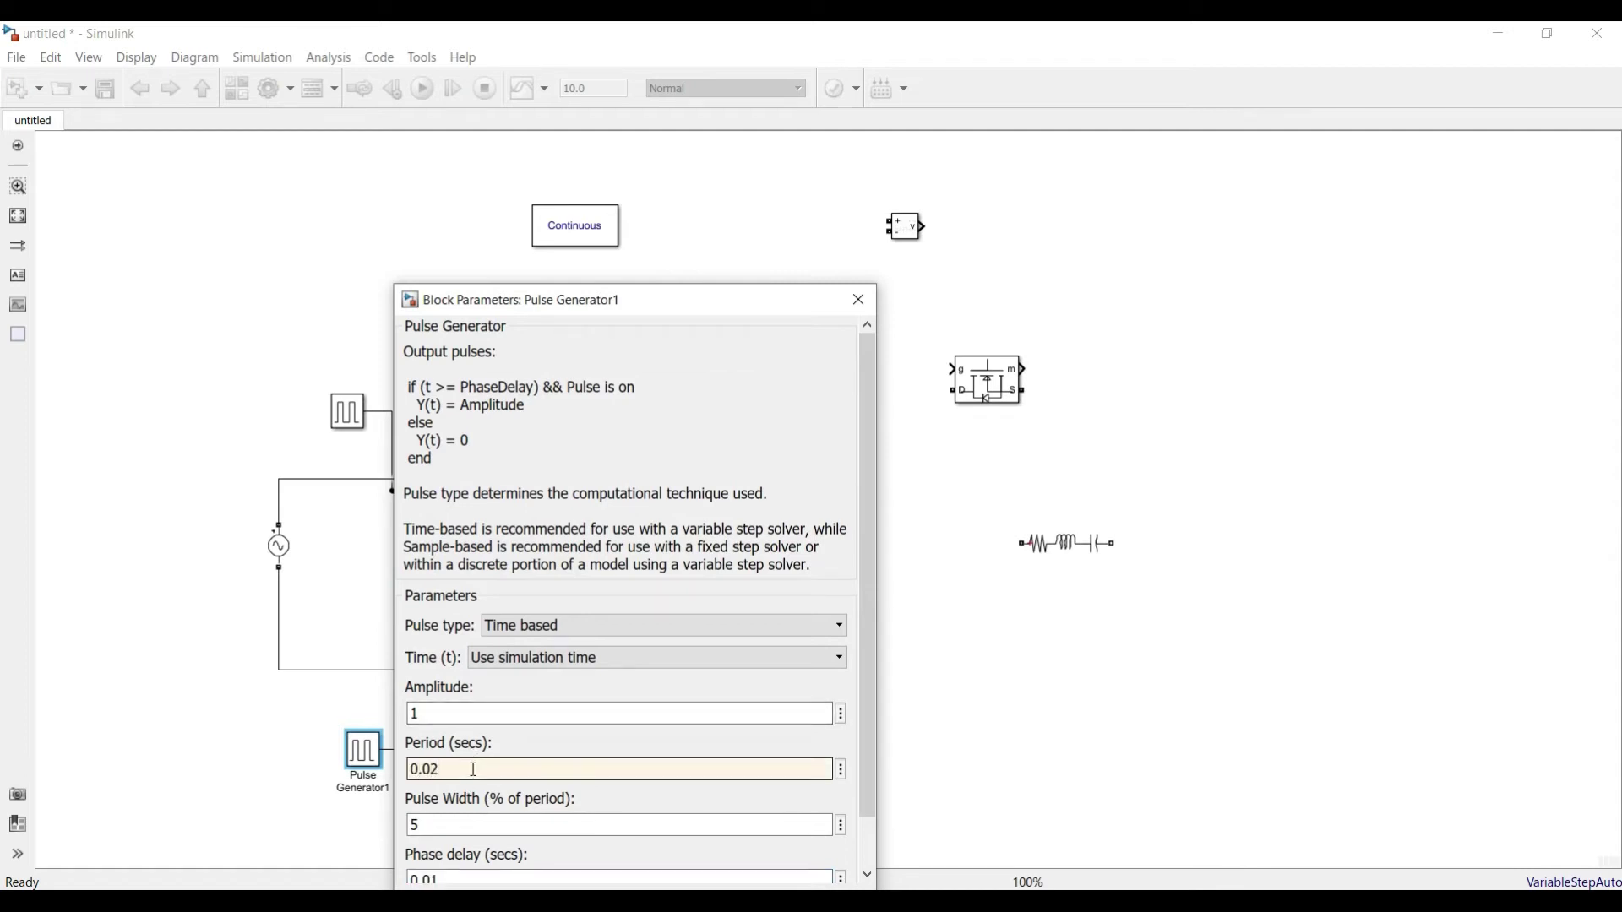
pyautogui.doubleClick(478, 831)
pyautogui.write('5')
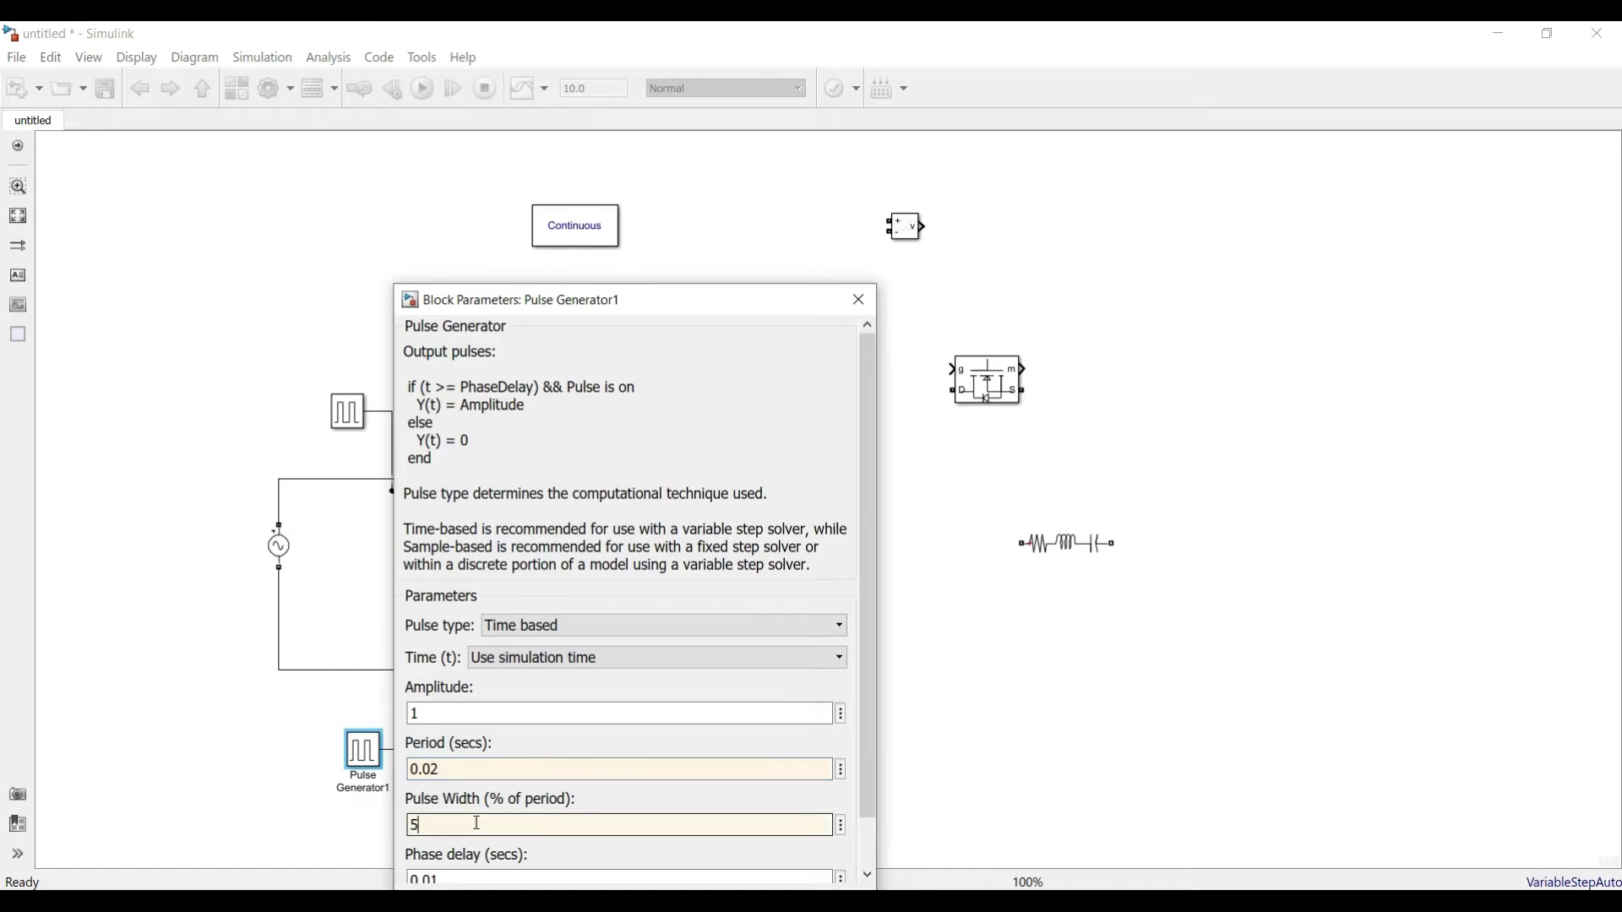
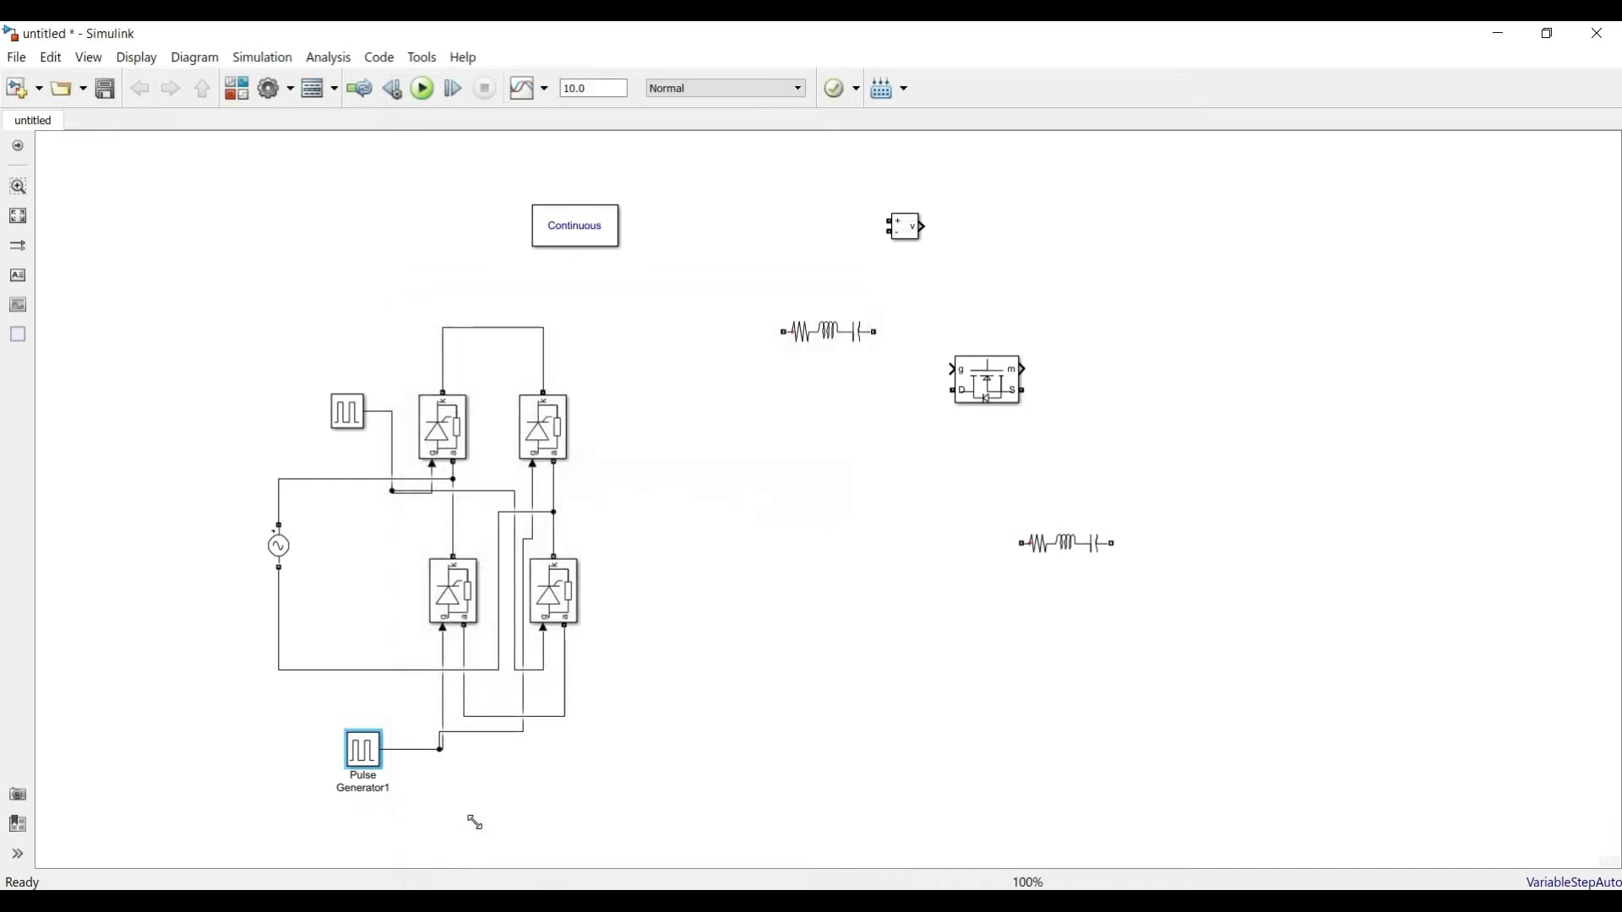
# Step: Delete the spare Series RLC Branch below the MOSFET
pyautogui.doubleClick(787, 327)
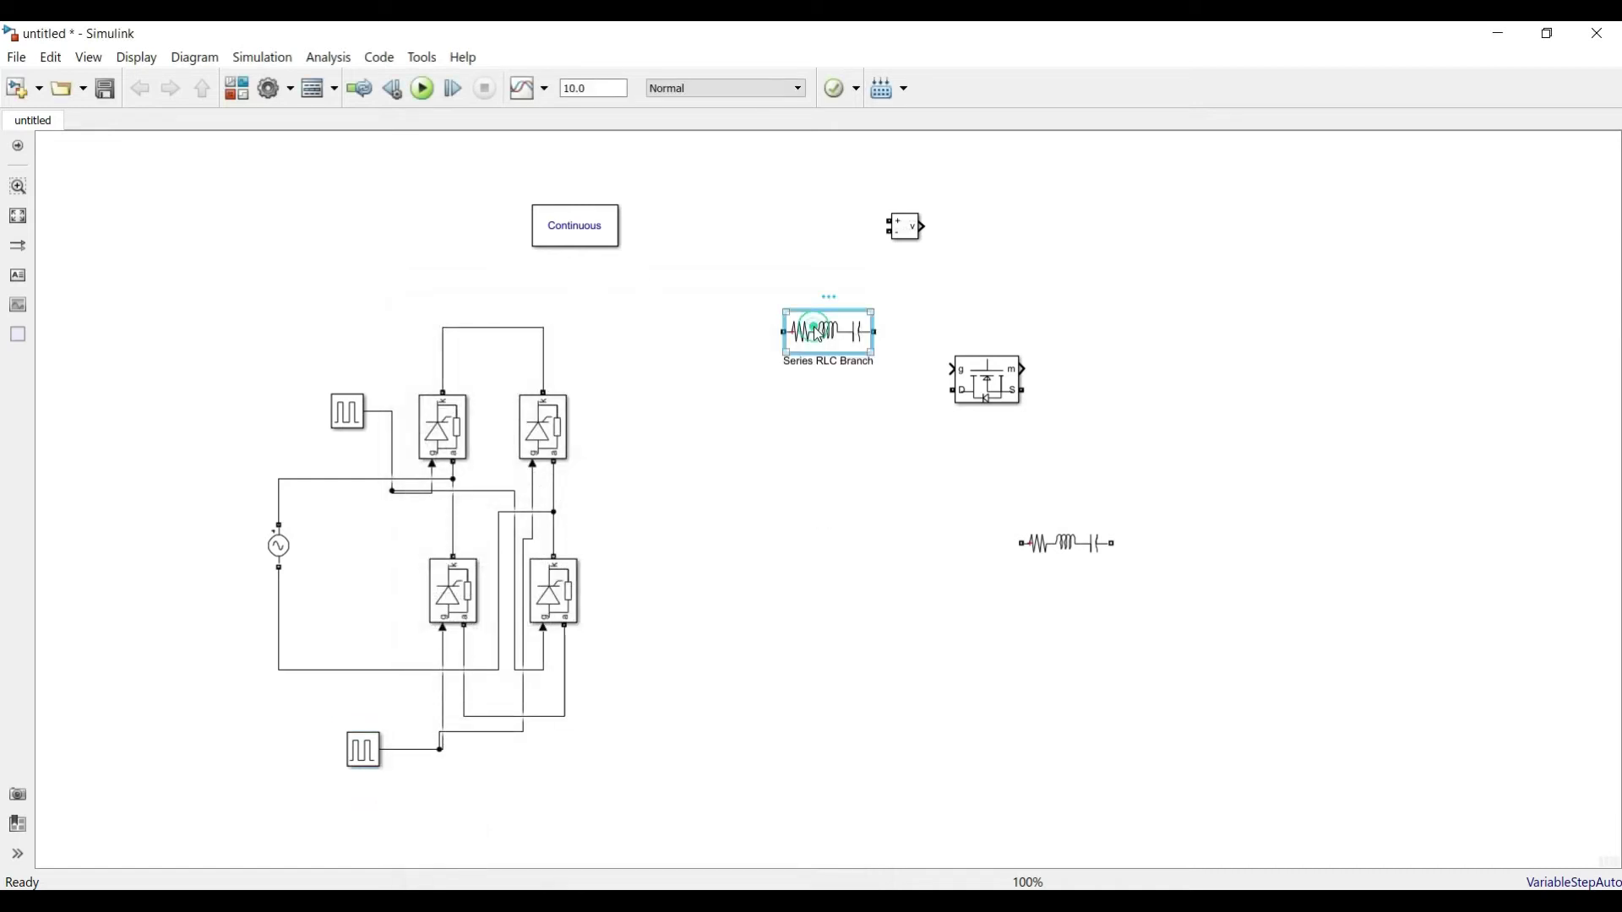
pyautogui.click(1048, 554)
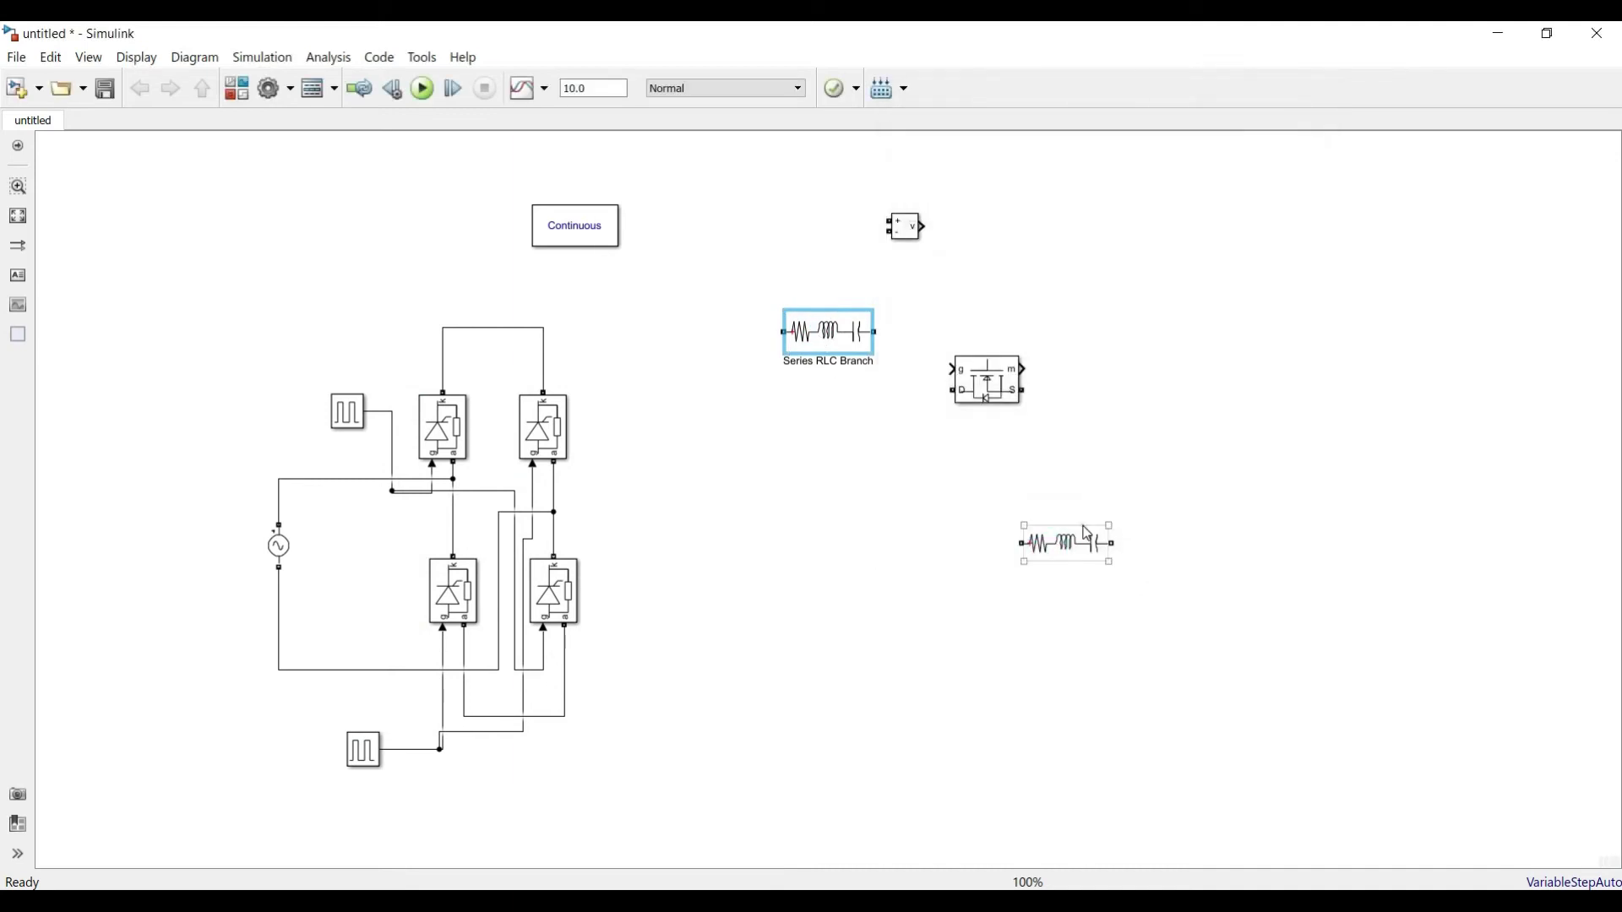
pyautogui.click(1084, 544)
pyautogui.press('Delete')
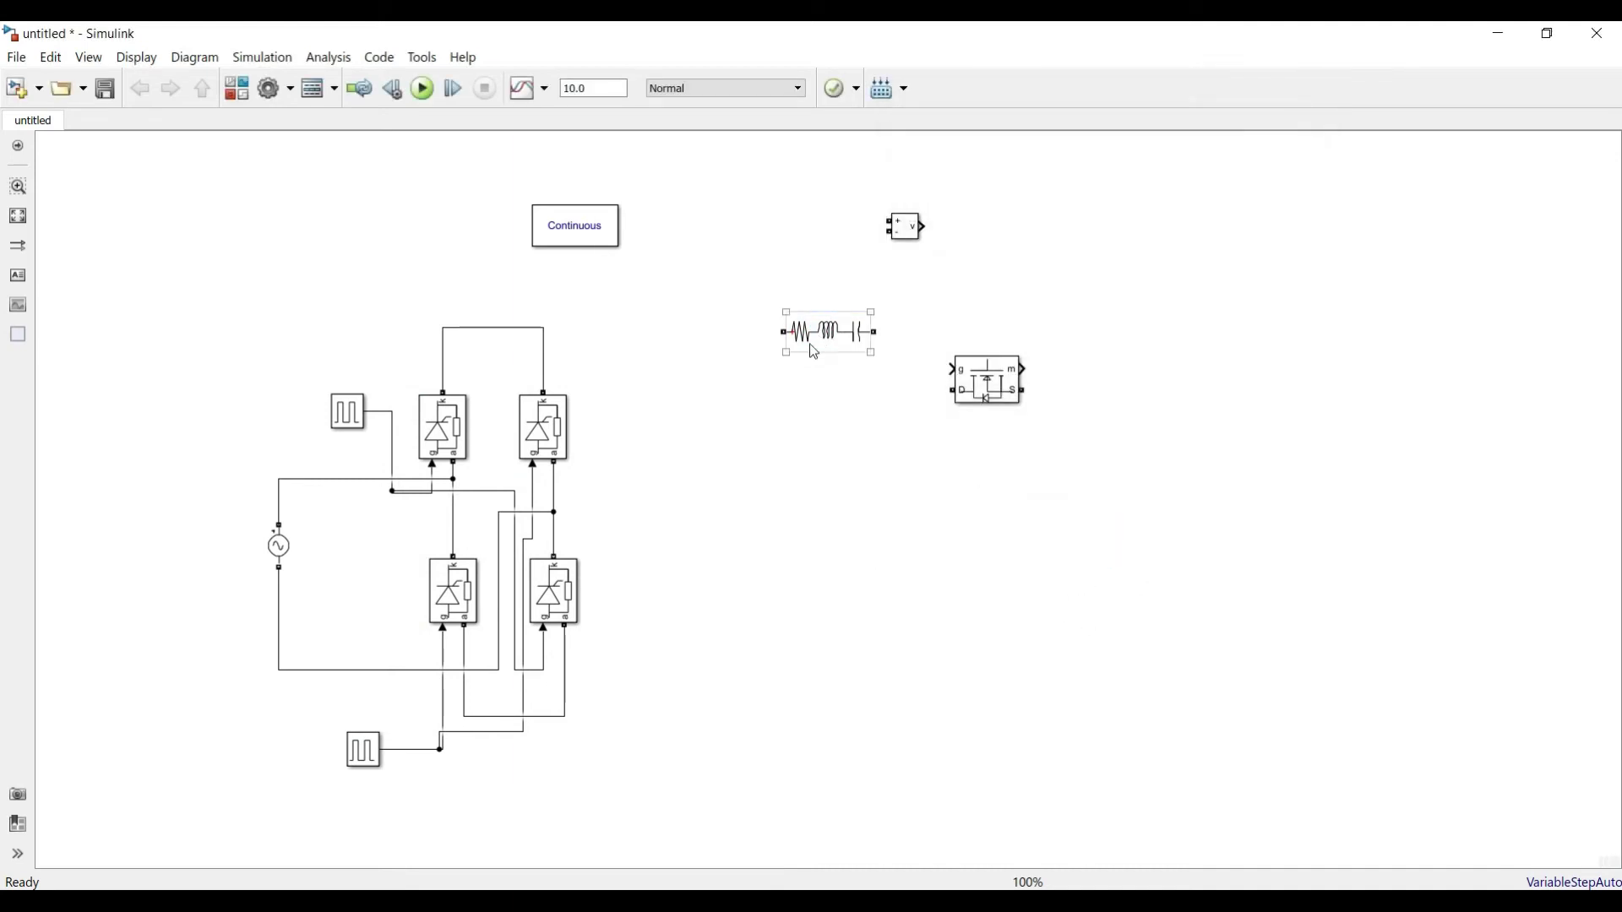
# Step: Change the remaining Series RLC Branch to branch type R with a resistance of 300 ohms
pyautogui.doubleClick(811, 331)
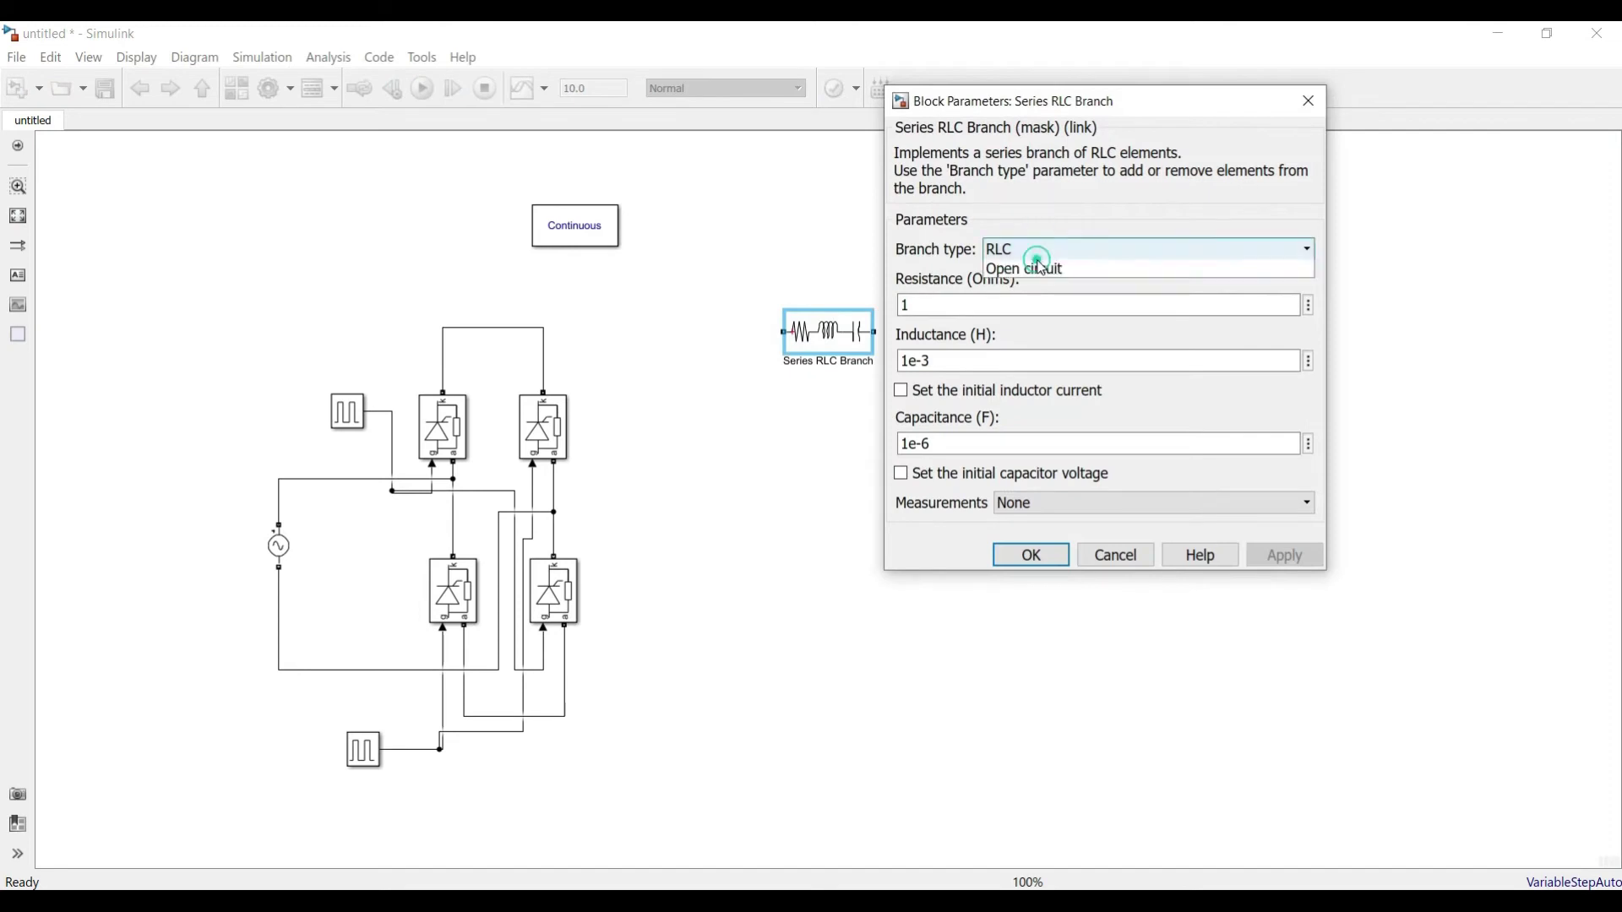
pyautogui.click(1039, 250)
pyautogui.click(1042, 288)
pyautogui.doubleClick(936, 305)
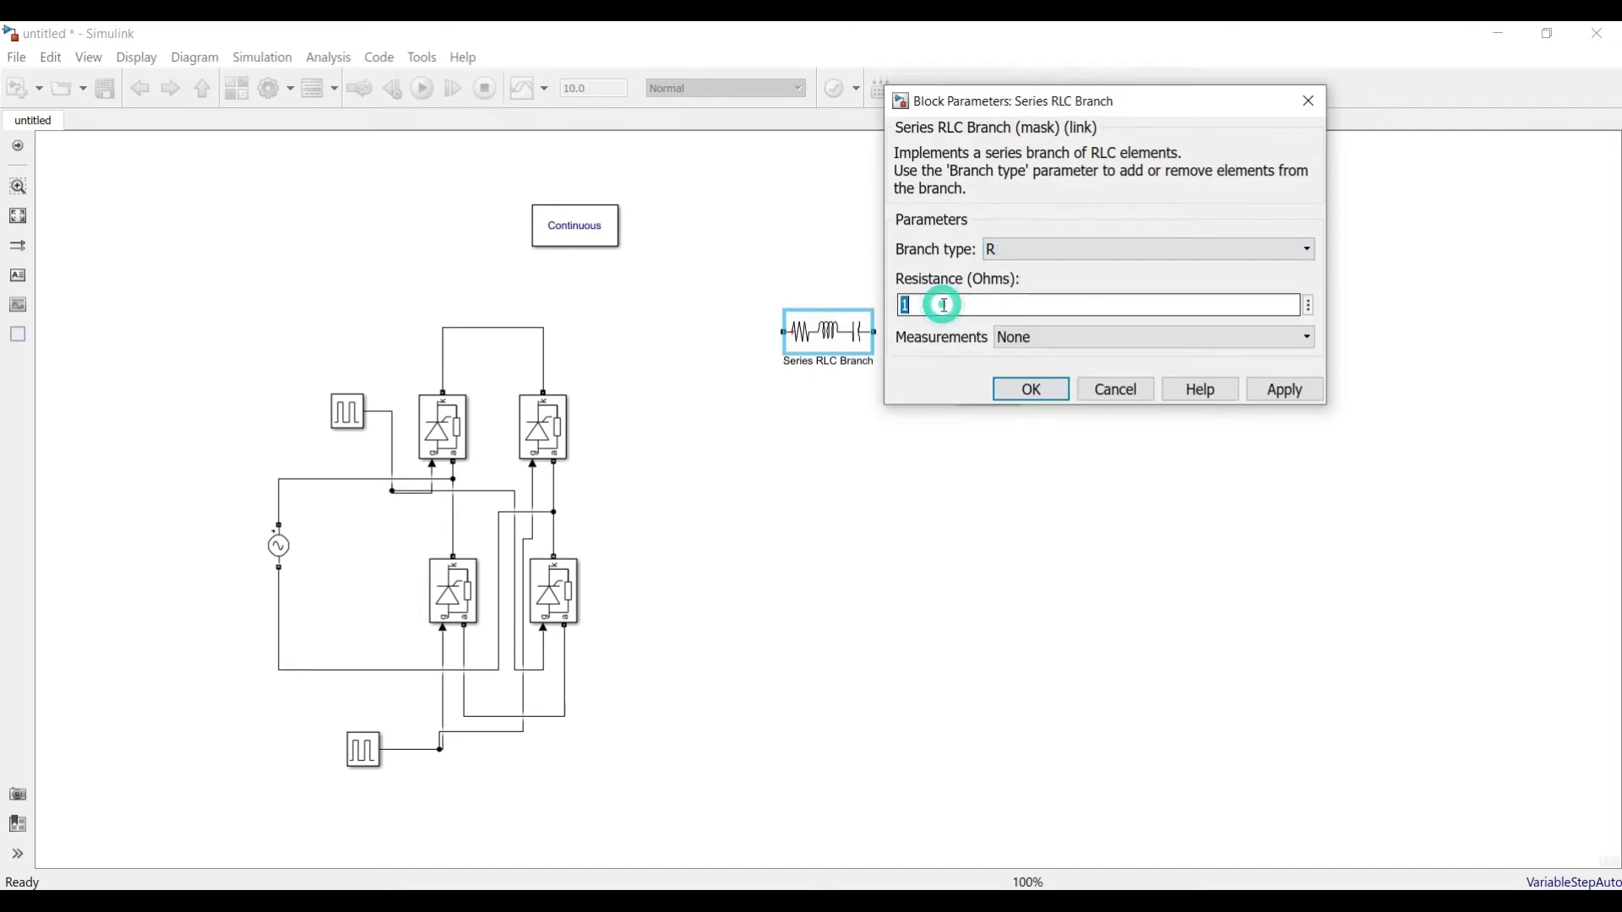
pyautogui.write('300')
pyautogui.press('Return')
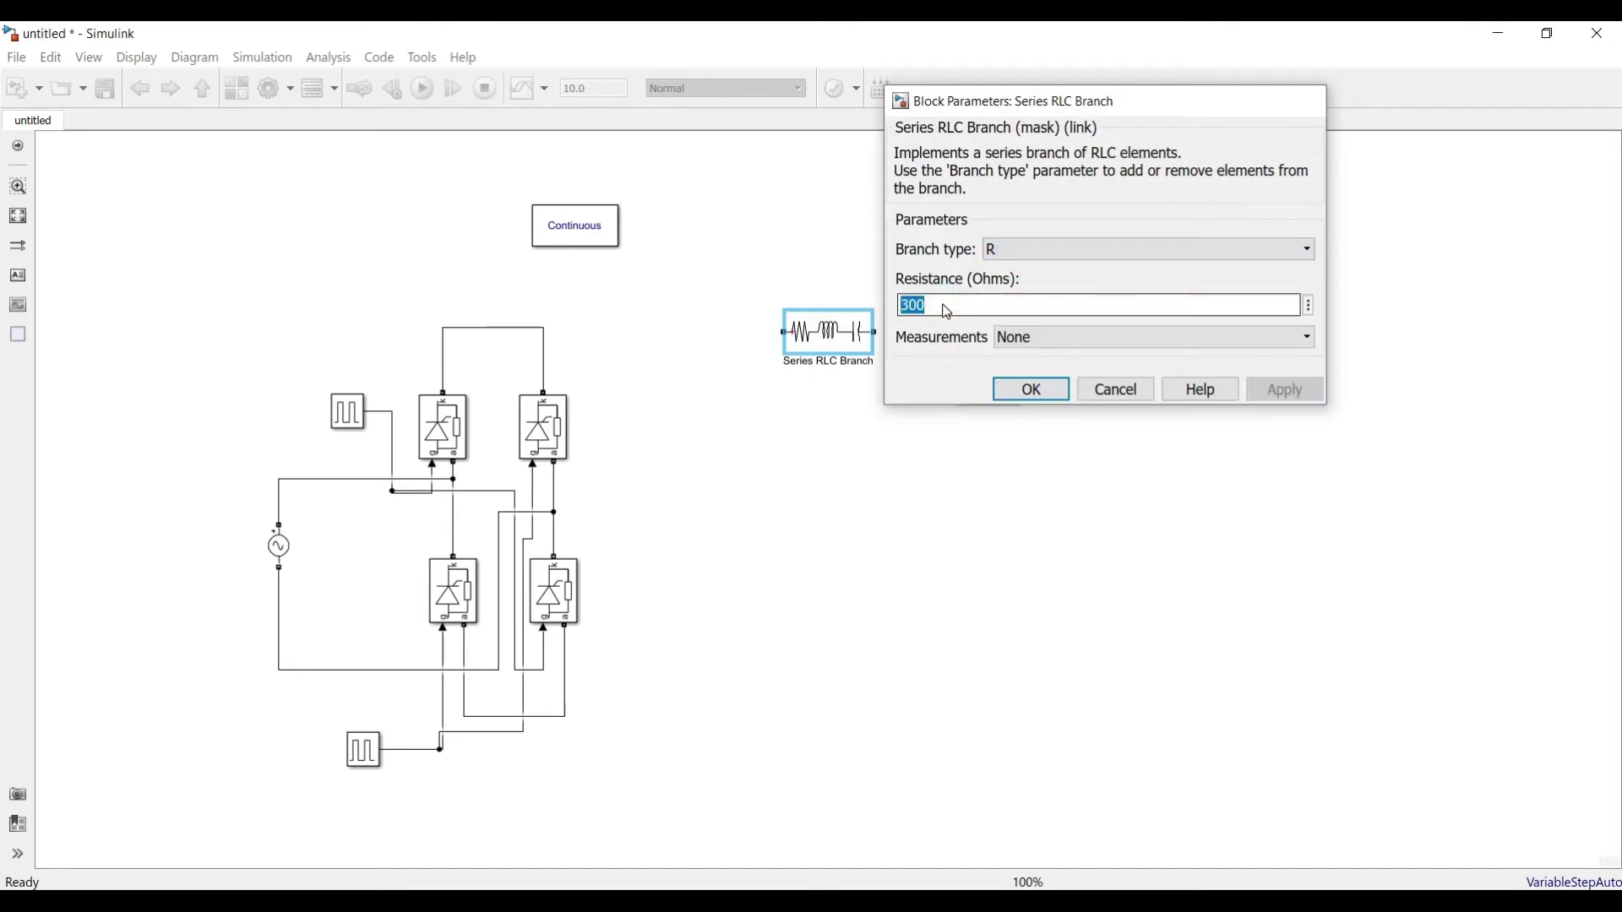
# Step: Turn the resistor upright beside the bridge and wire it between the bridge's upper and lower output lines
pyautogui.moveTo(843, 332)
pyautogui.mouseDown()
pyautogui.moveTo(721, 441)
pyautogui.moveTo(710, 474)
pyautogui.moveTo(637, 362)
pyautogui.moveTo(547, 326)
pyautogui.mouseUp()
pyautogui.hotkey('ctrl', 'r')
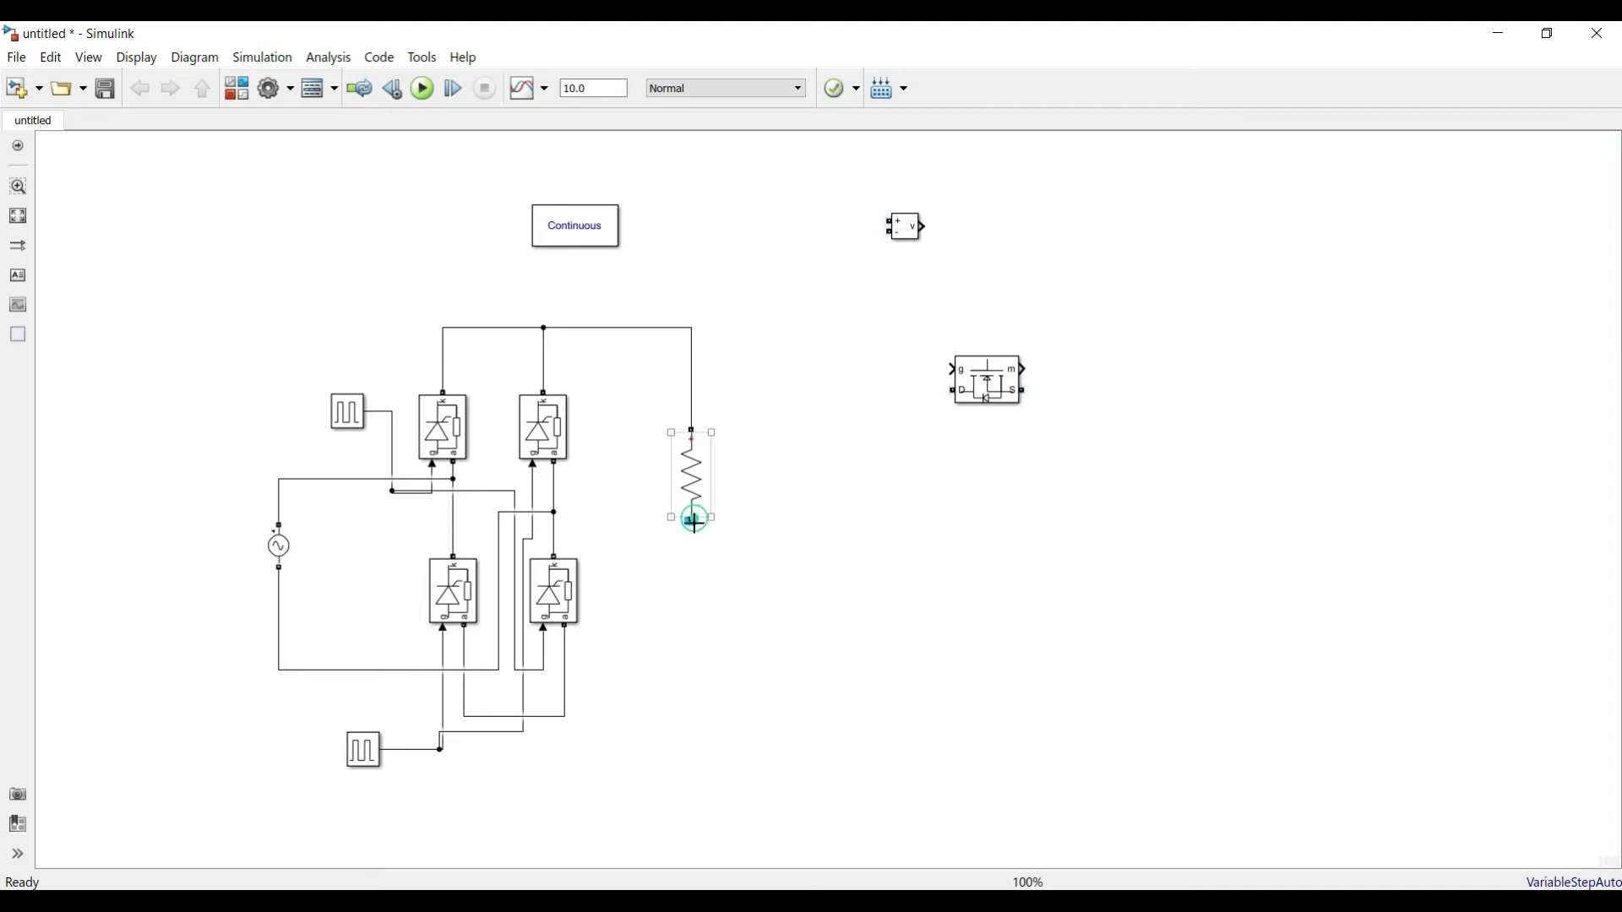
pyautogui.moveTo(692, 521)
pyautogui.mouseDown()
pyautogui.moveTo(645, 670)
pyautogui.moveTo(611, 695)
pyautogui.moveTo(587, 683)
pyautogui.moveTo(566, 718)
pyautogui.mouseUp()
pyautogui.click(689, 474)
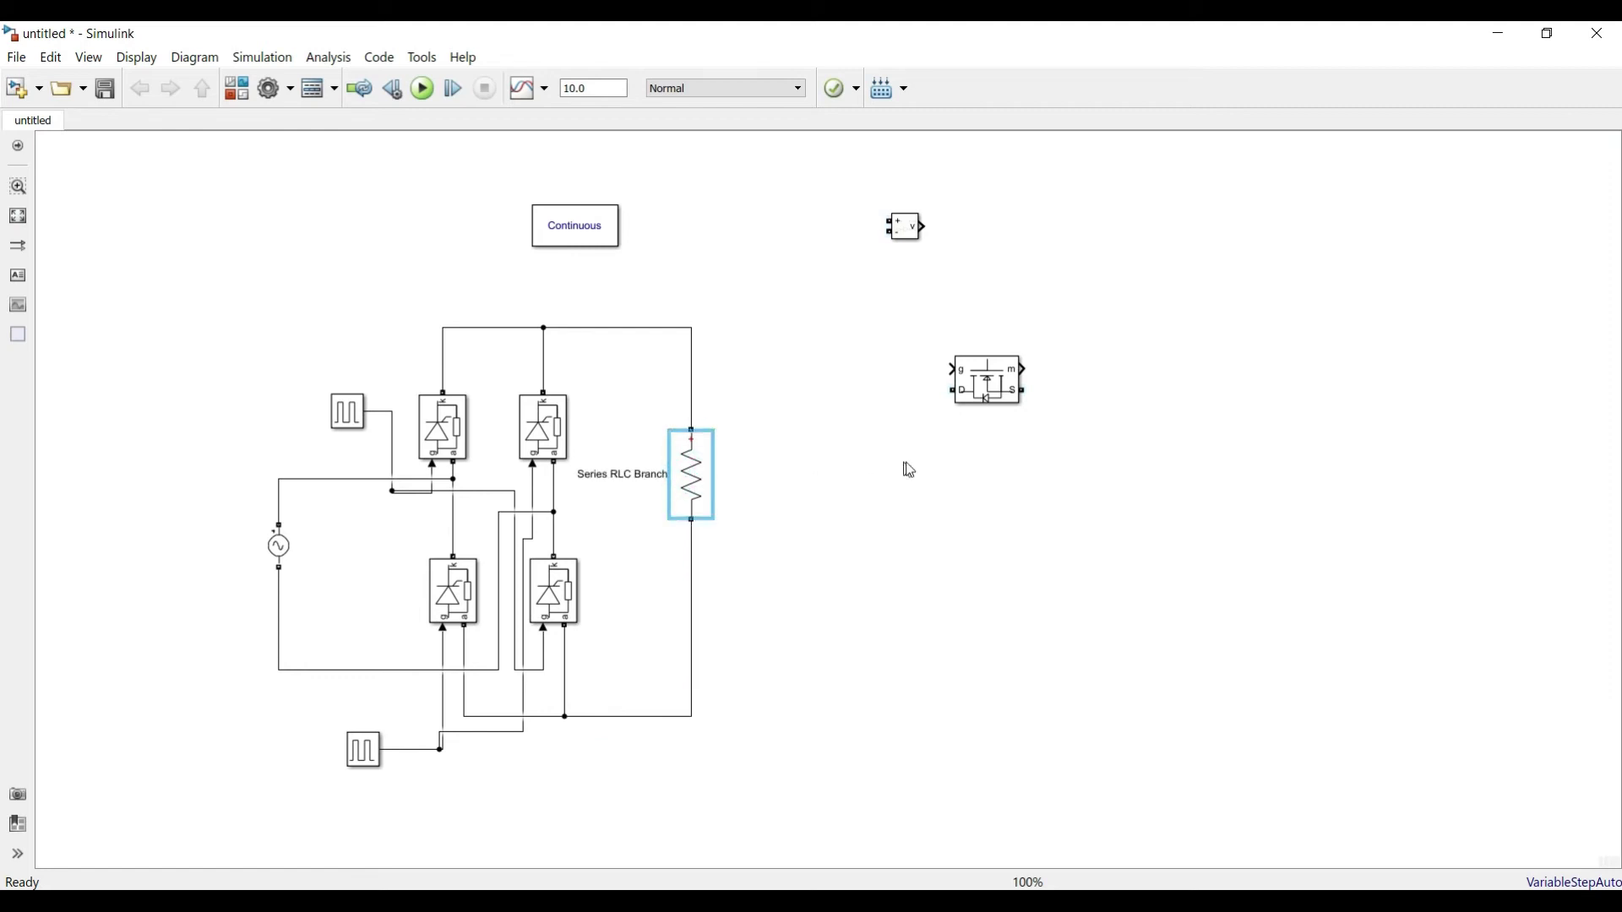
pyautogui.click(620, 536)
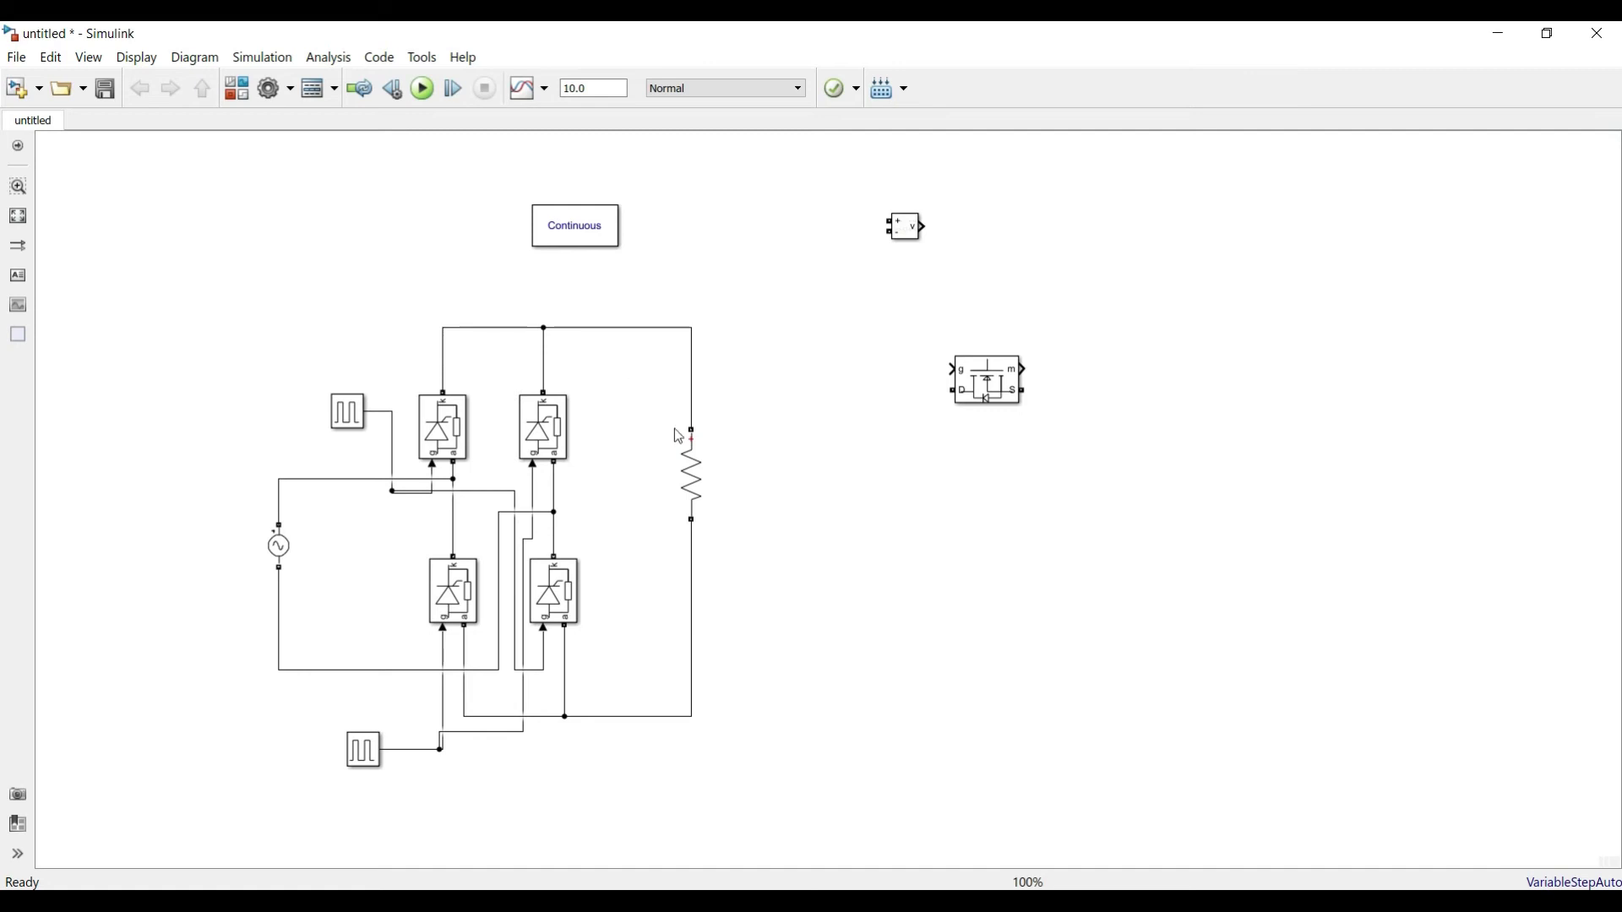
pyautogui.click(681, 456)
pyautogui.click(854, 481)
pyautogui.click(682, 463)
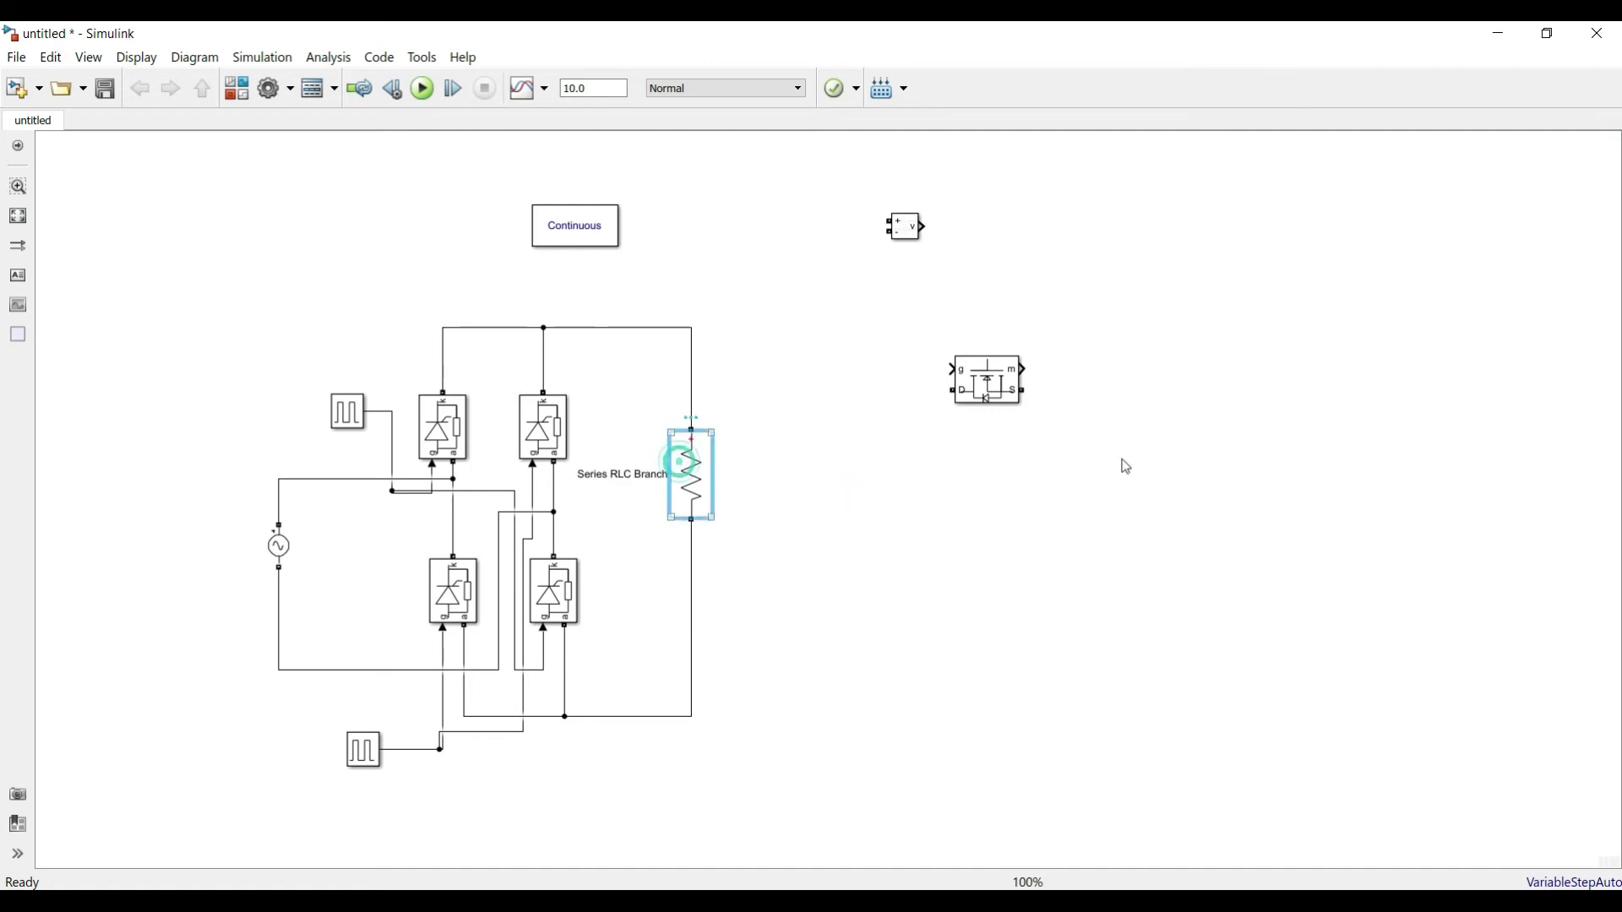
pyautogui.click(757, 402)
# Step: Connect the Voltage Measurement block's inputs across the resistor and move the unconnected MOSFET slightly higher
pyautogui.moveTo(898, 223)
pyautogui.mouseDown()
pyautogui.moveTo(791, 465)
pyautogui.moveTo(767, 466)
pyautogui.moveTo(693, 385)
pyautogui.mouseUp()
pyautogui.moveTo(751, 464); pyautogui.dragTo(693, 562)
pyautogui.click(829, 555)
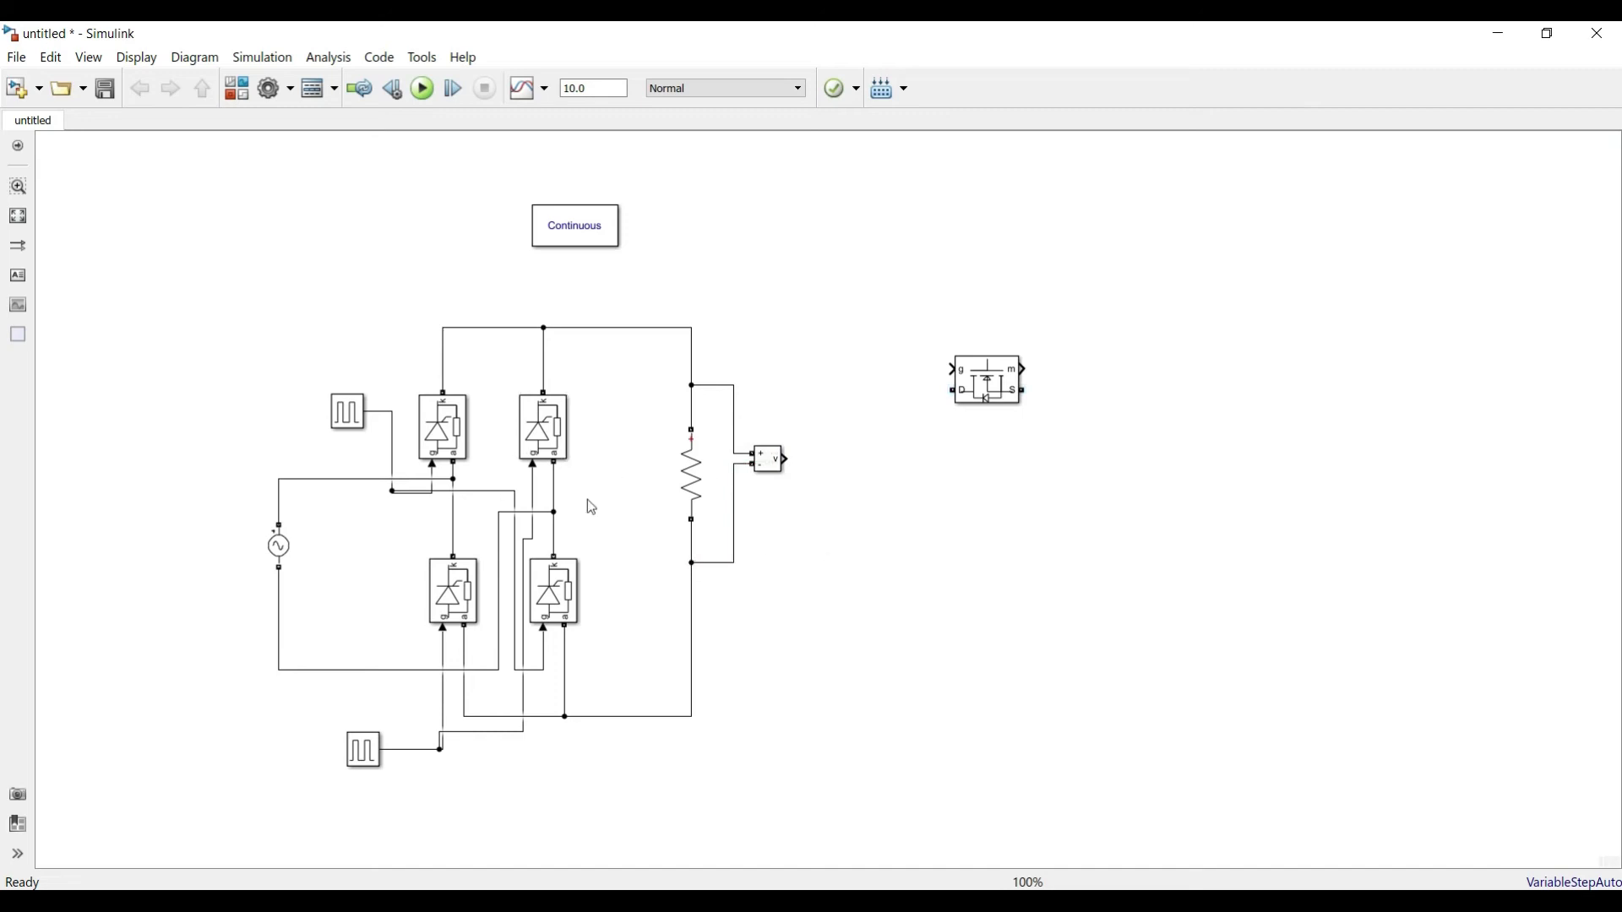
pyautogui.click(1012, 409)
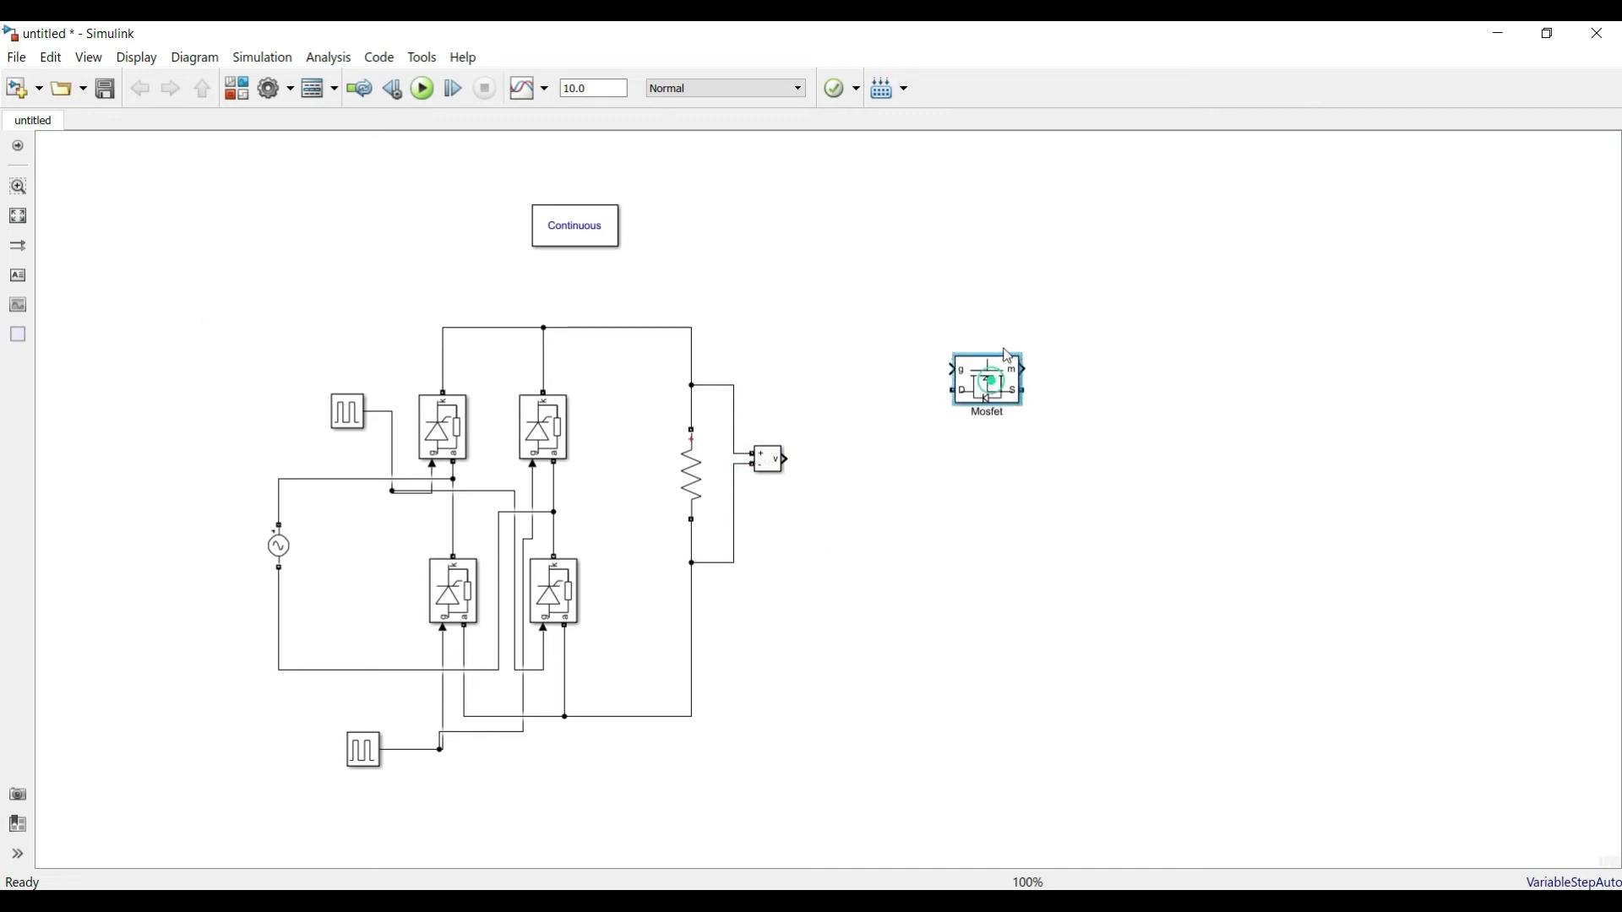
pyautogui.moveTo(1012, 409); pyautogui.dragTo(1028, 351)
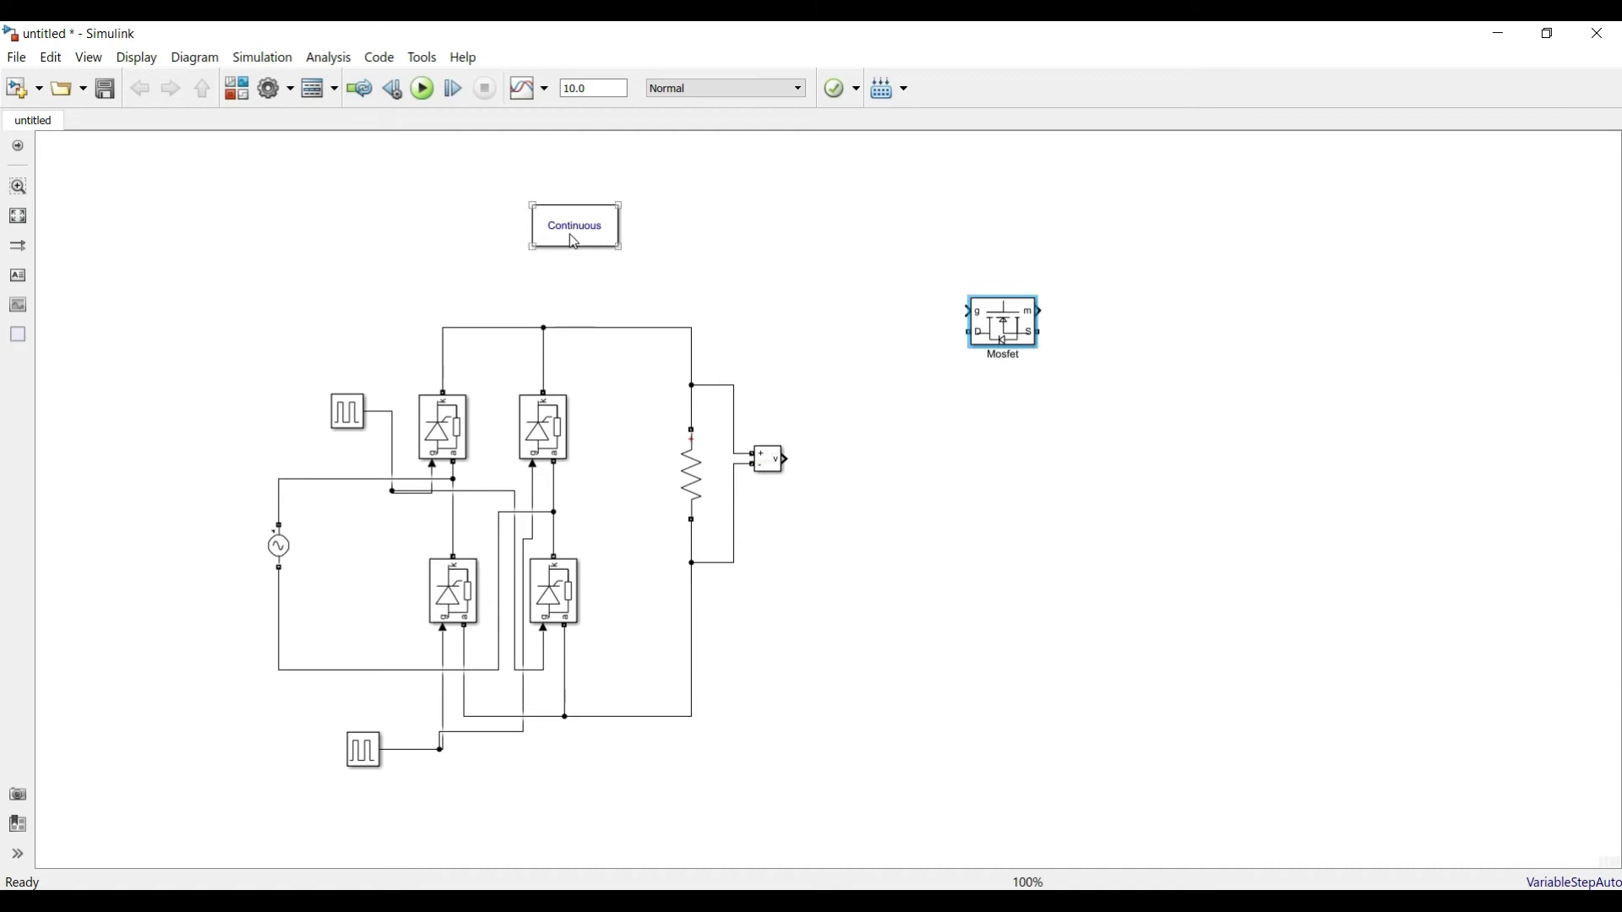
# Step: Add a Scope block next to the Voltage Measurement block and connect it to the measurement output
pyautogui.doubleClick(831, 494)
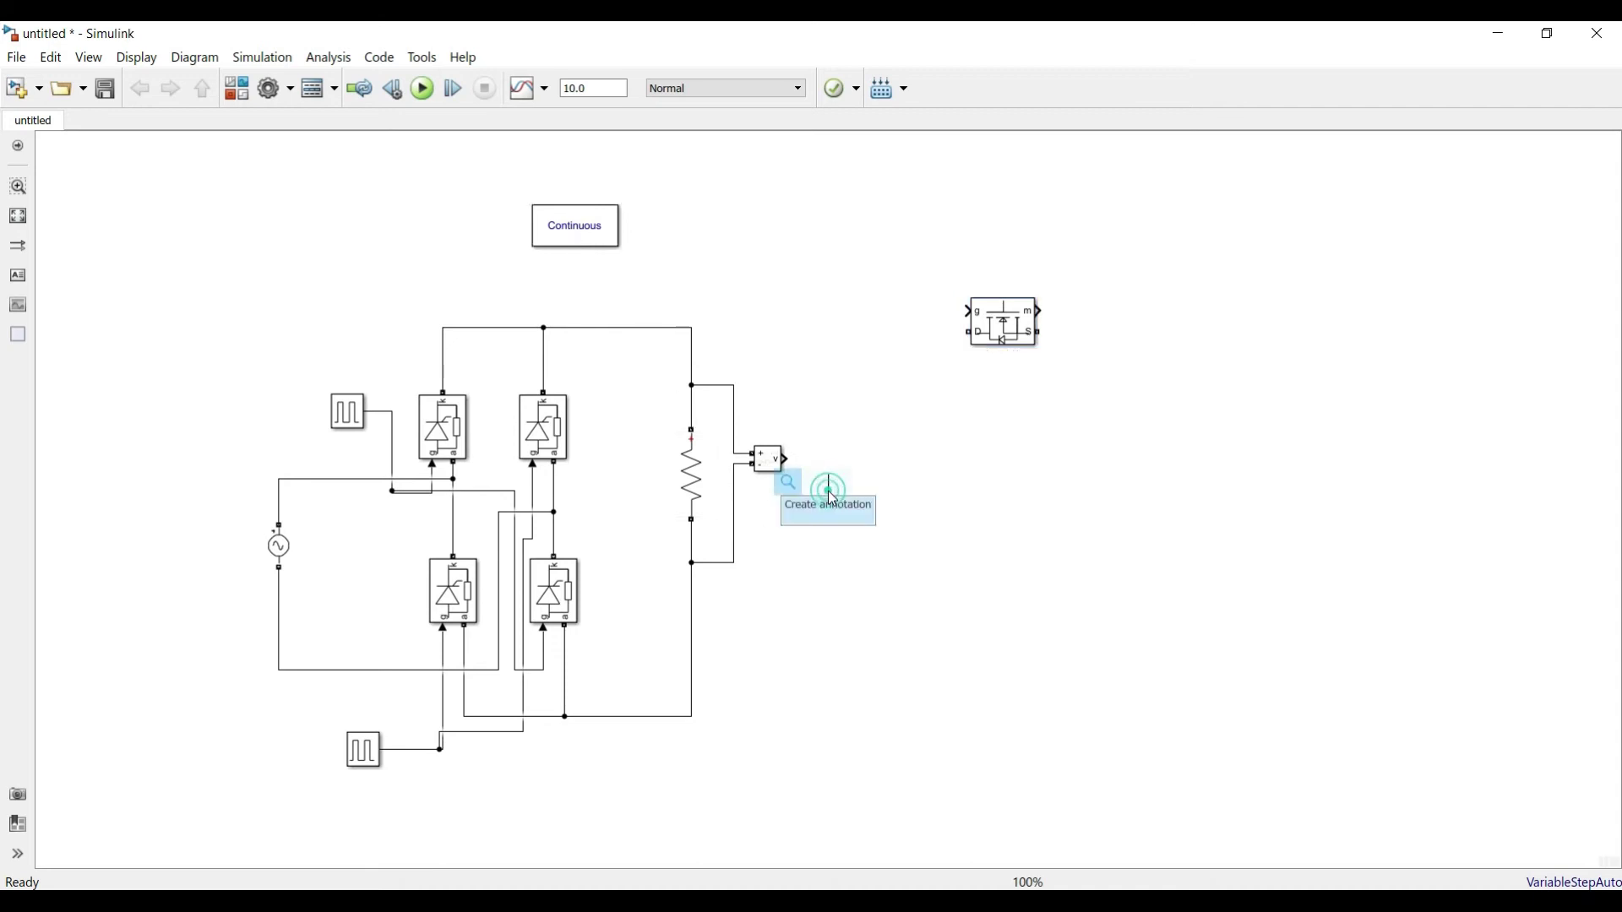
pyautogui.write('scope')
pyautogui.press('Return')
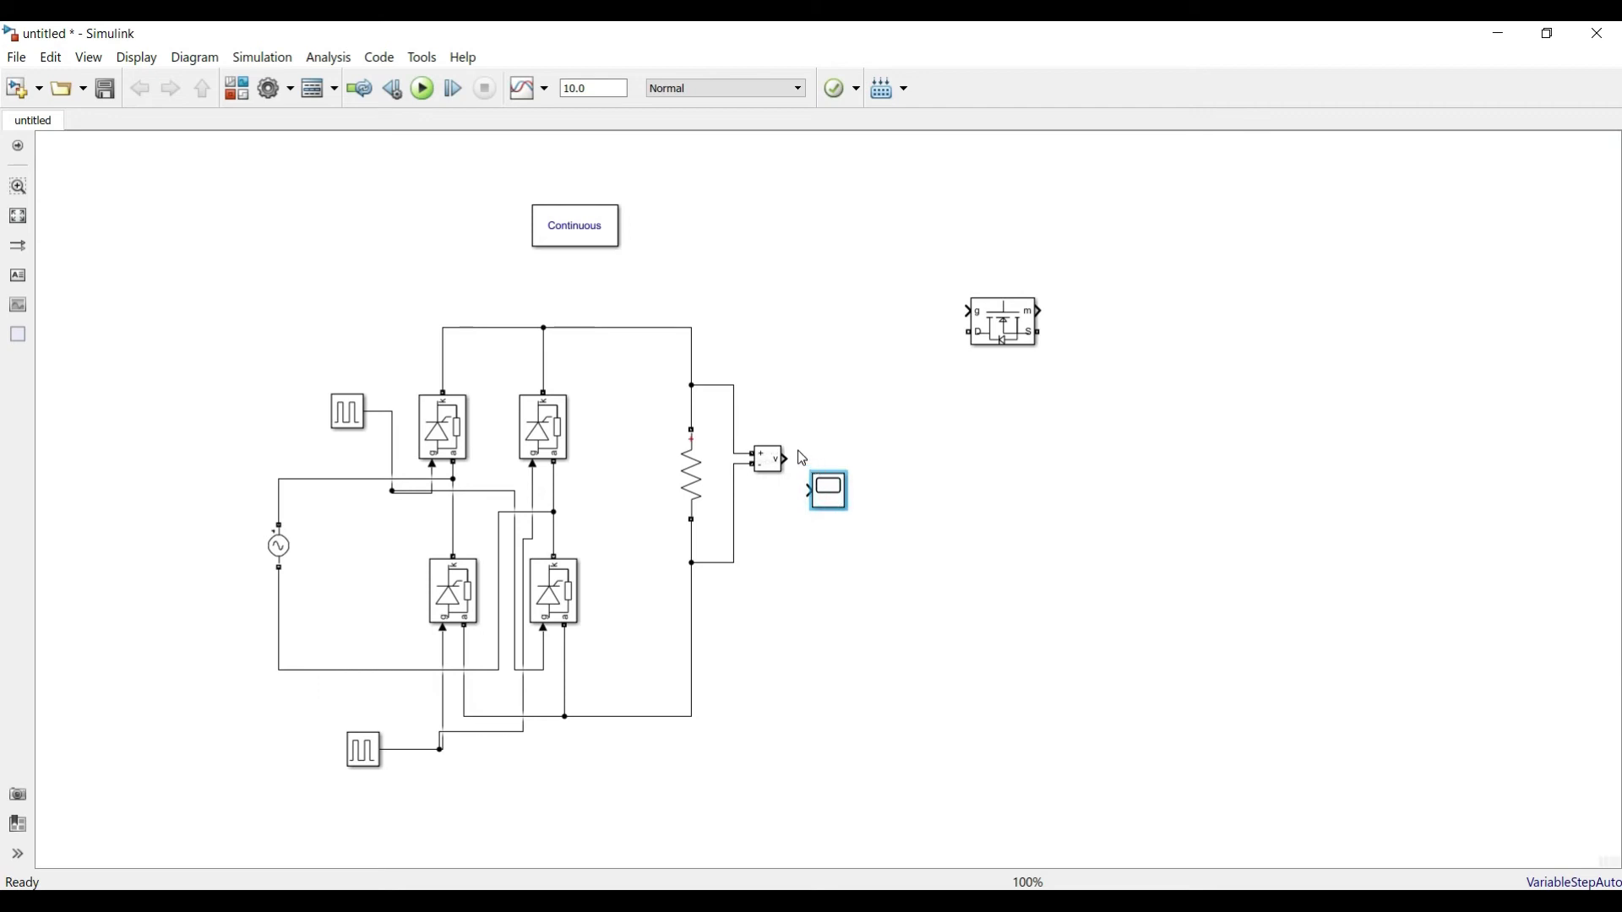
pyautogui.moveTo(829, 491); pyautogui.dragTo(825, 458)
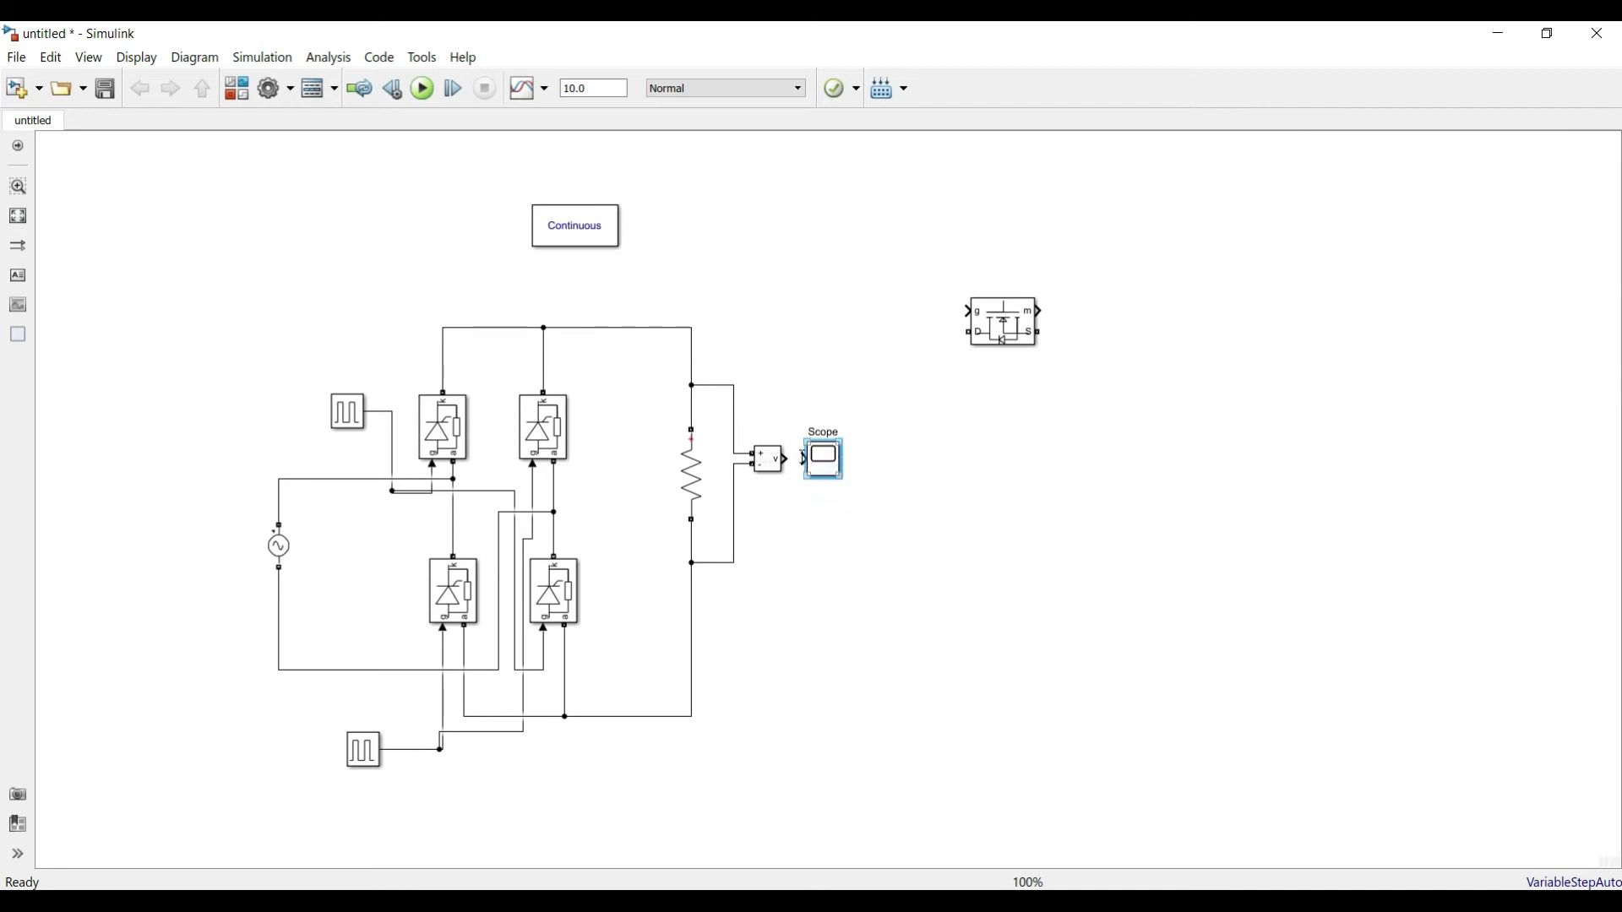
pyautogui.moveTo(801, 463); pyautogui.dragTo(787, 460)
# Step: Comment out the unconnected MOSFET block
pyautogui.click(1004, 321)
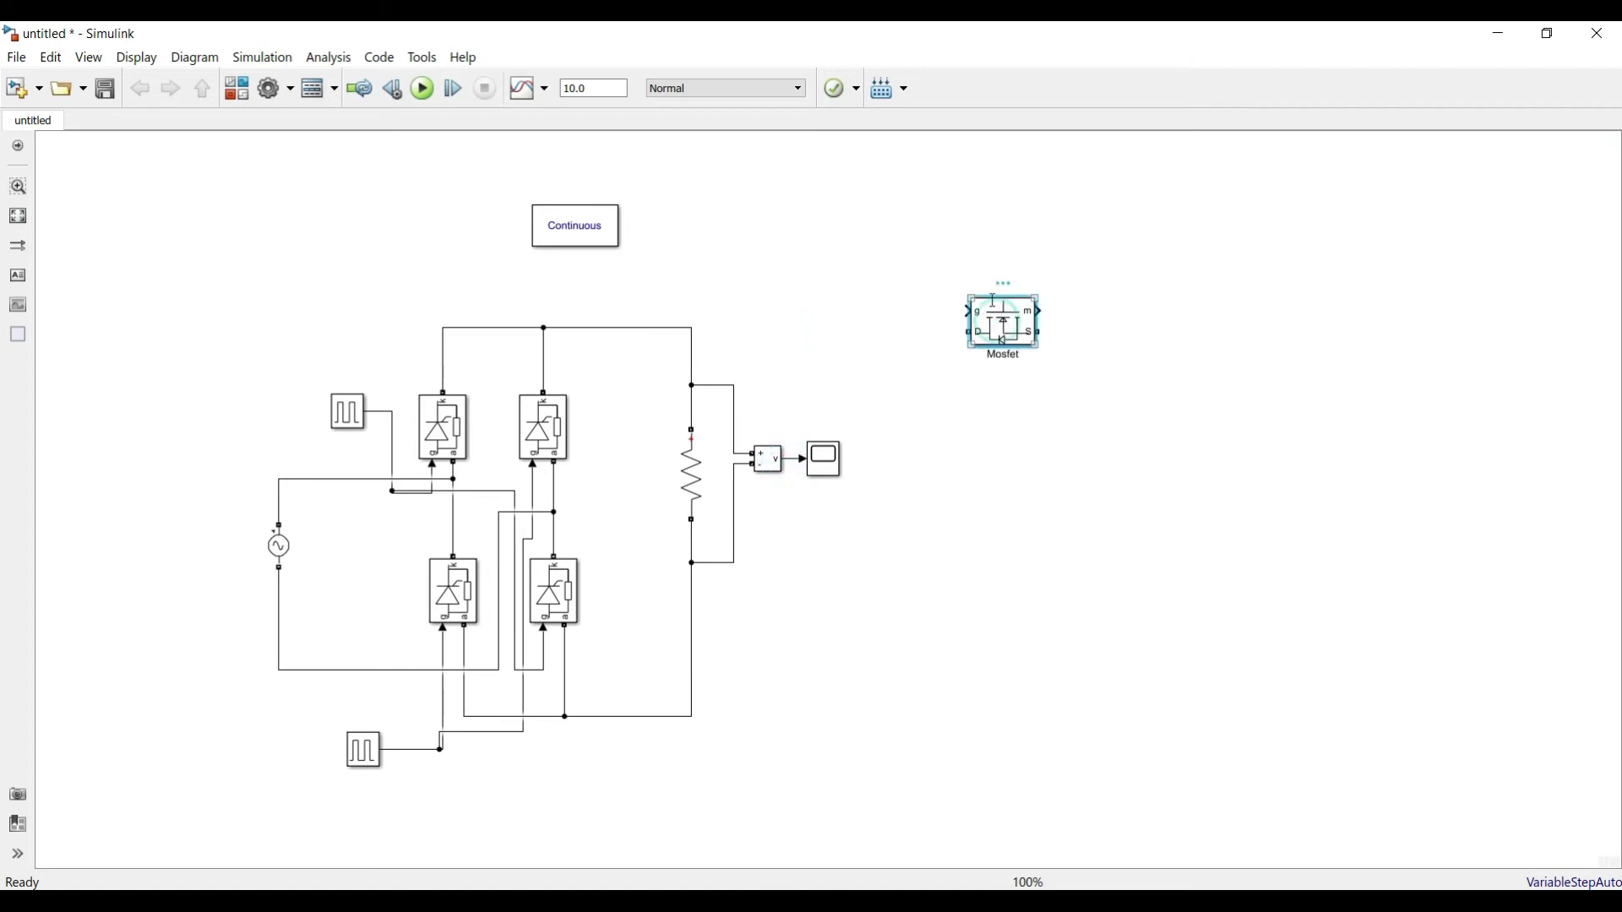
pyautogui.click(1003, 261)
pyautogui.click(725, 175)
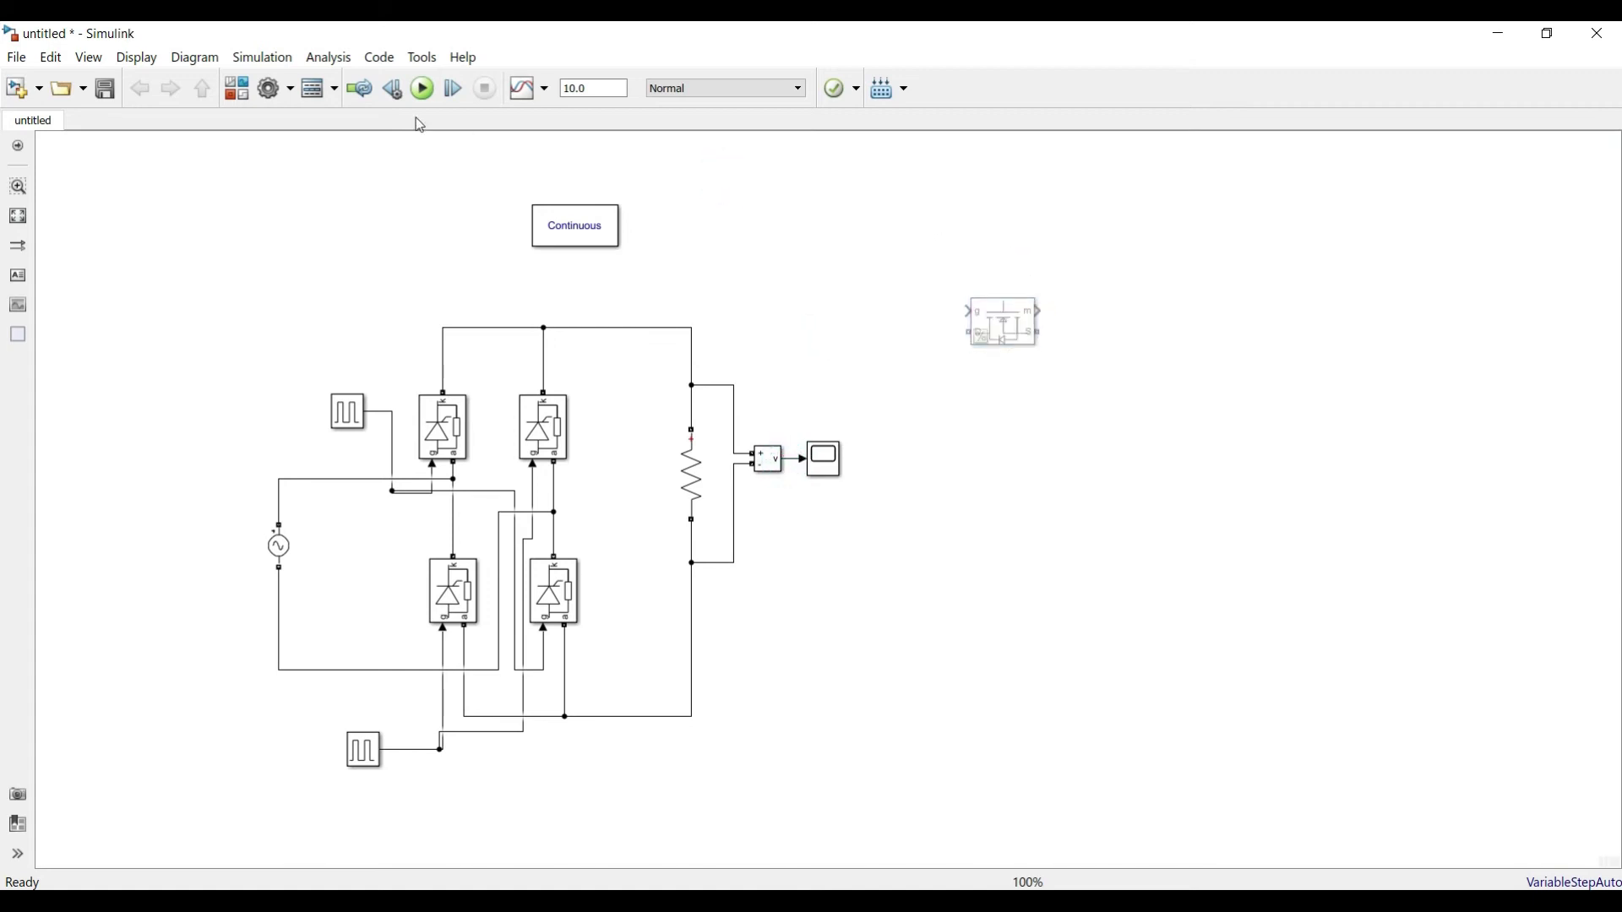
# Step: Set the simulation stop time to 2 and run the simulation
pyautogui.doubleClick(577, 88)
pyautogui.write('2')
pyautogui.hotkey('ctrl', 't')
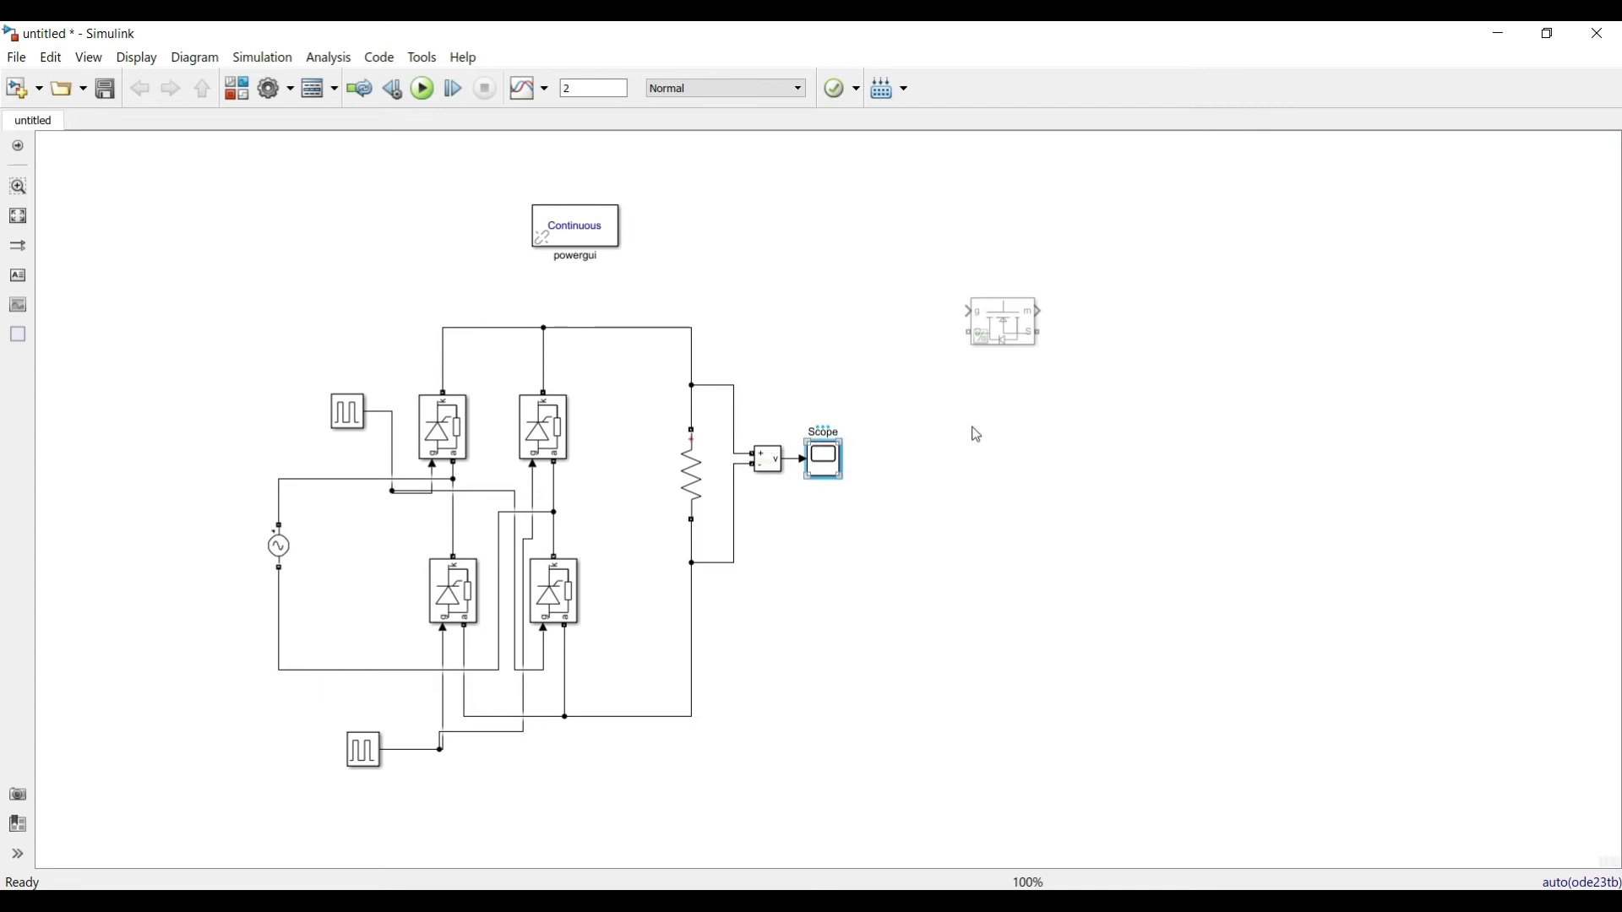
# Step: Examine the resistor's voltage waveform in the Scope, zooming in along the time axis to individual half-cycles
pyautogui.click(841, 467)
pyautogui.click(950, 615)
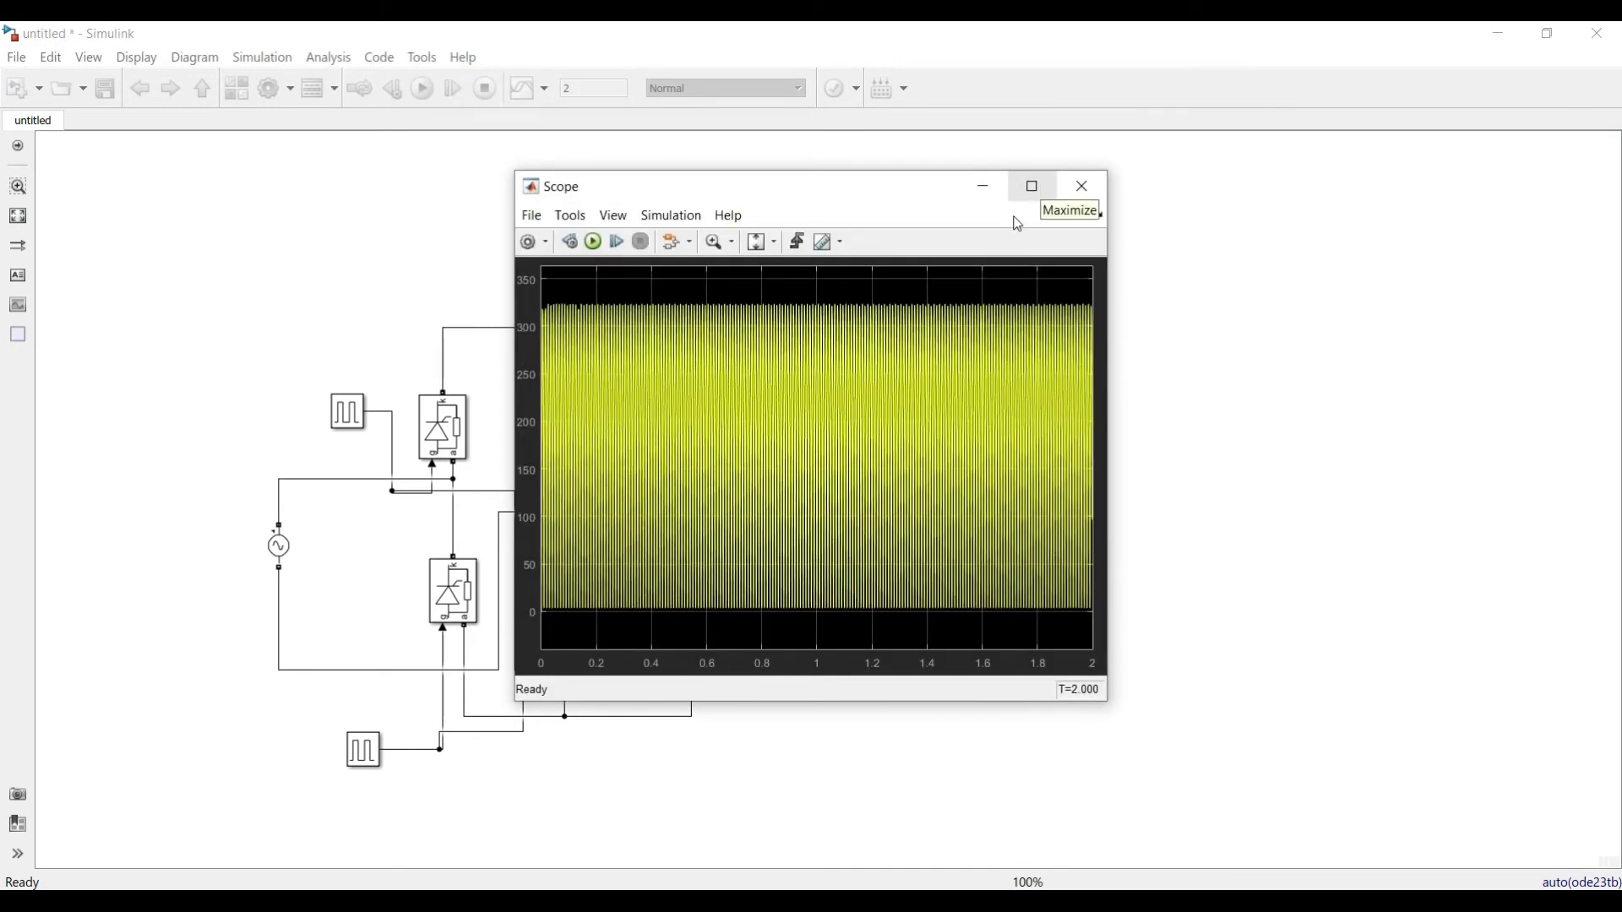
pyautogui.click(735, 247)
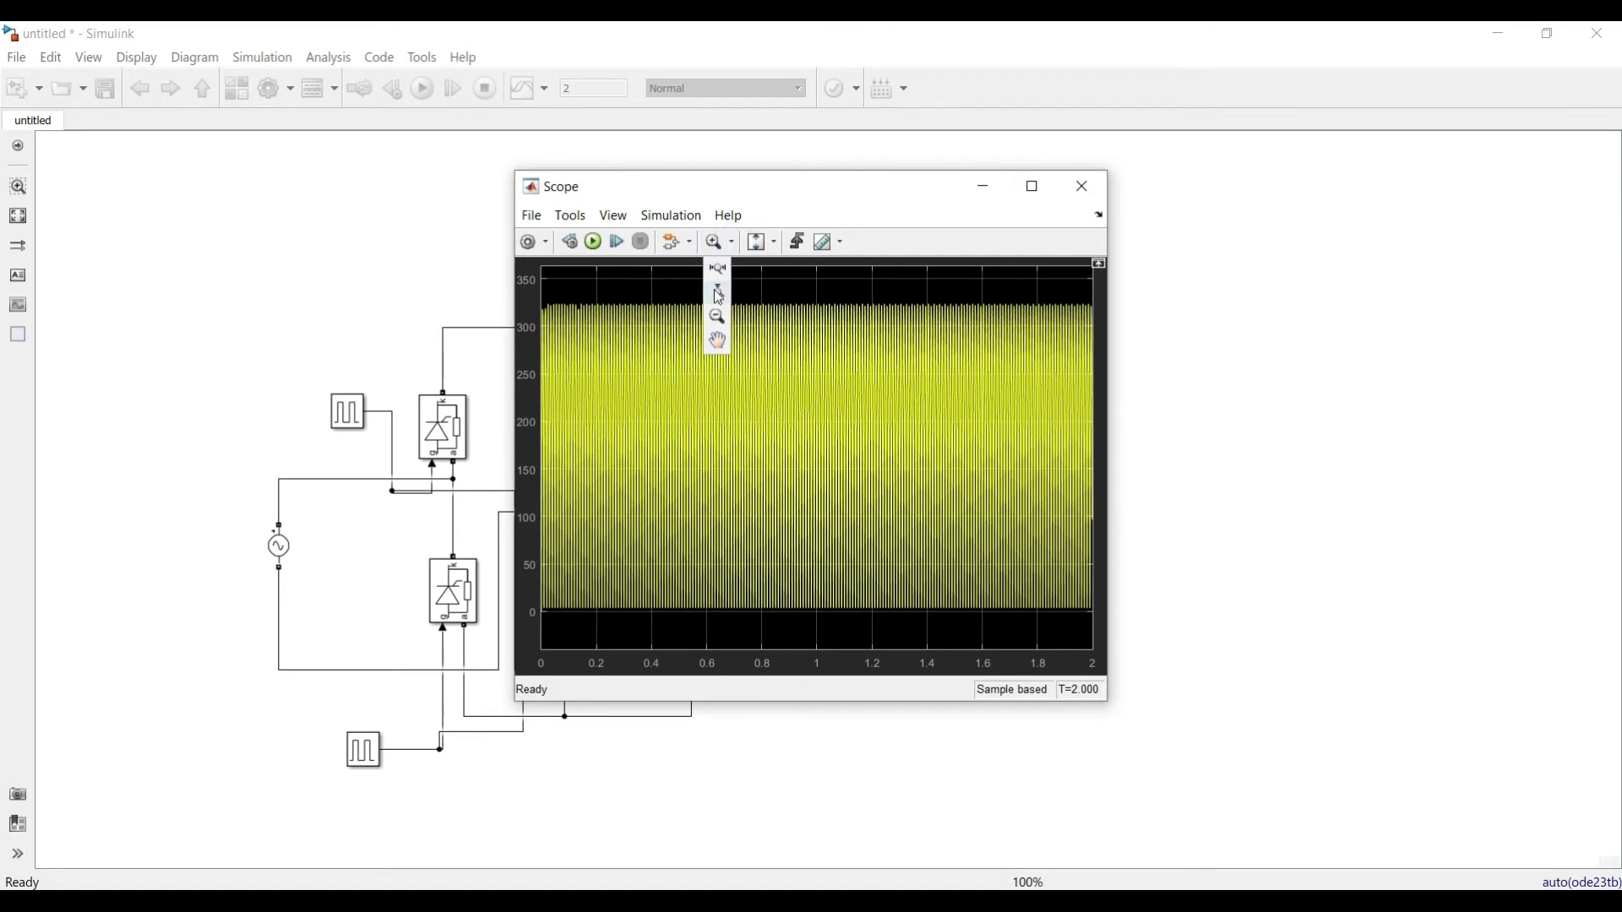
pyautogui.click(669, 436)
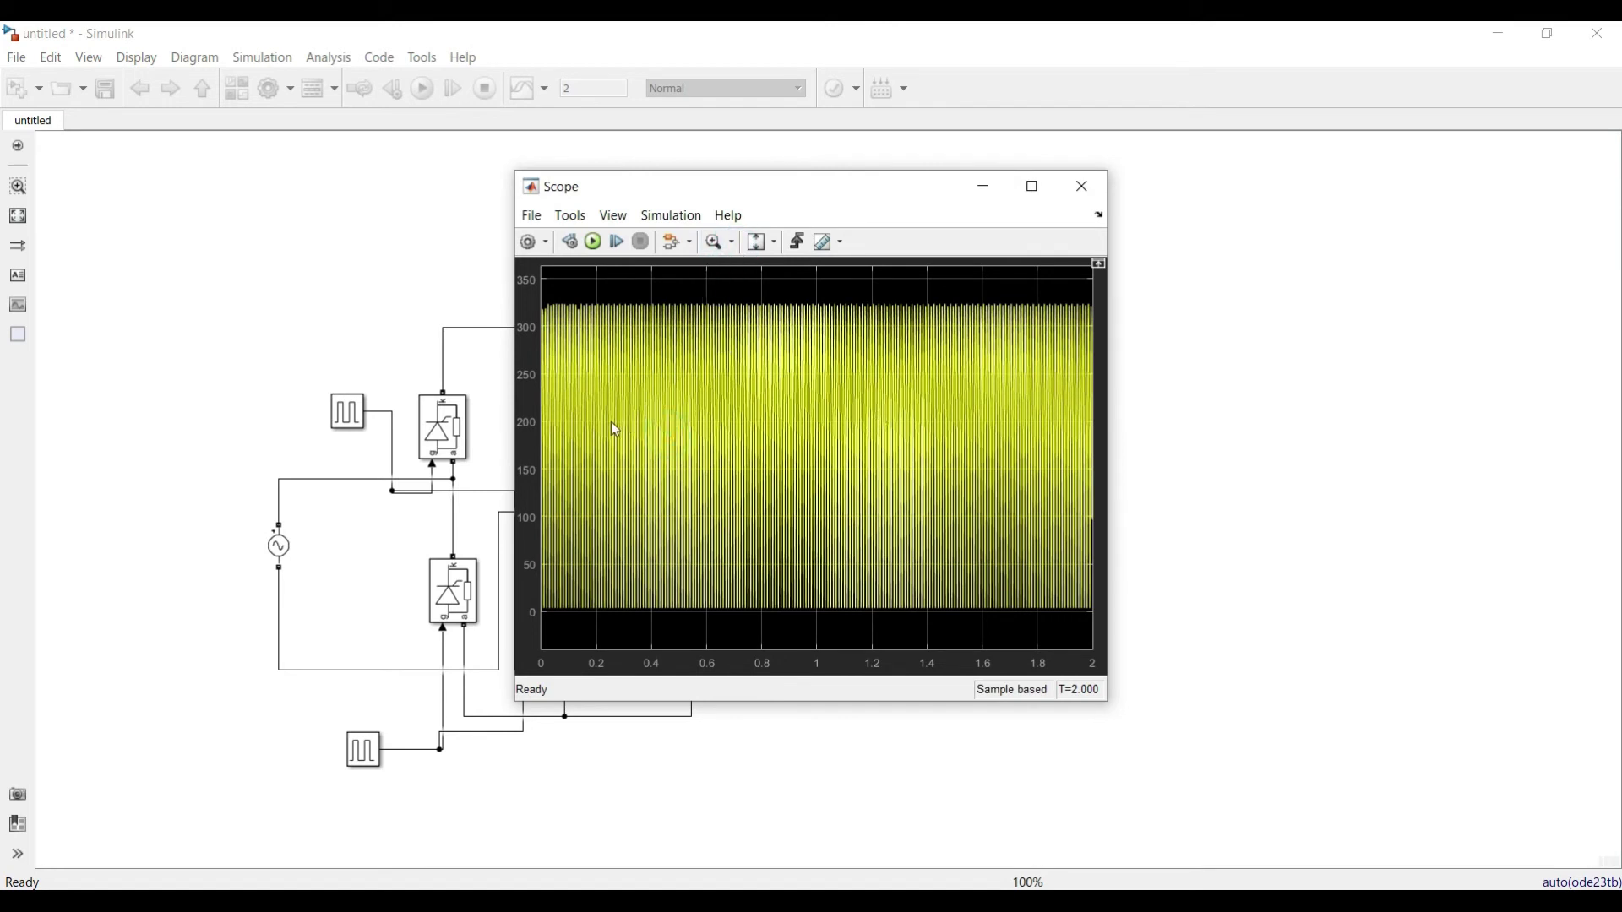
pyautogui.click(716, 244)
pyautogui.moveTo(889, 462); pyautogui.dragTo(896, 452)
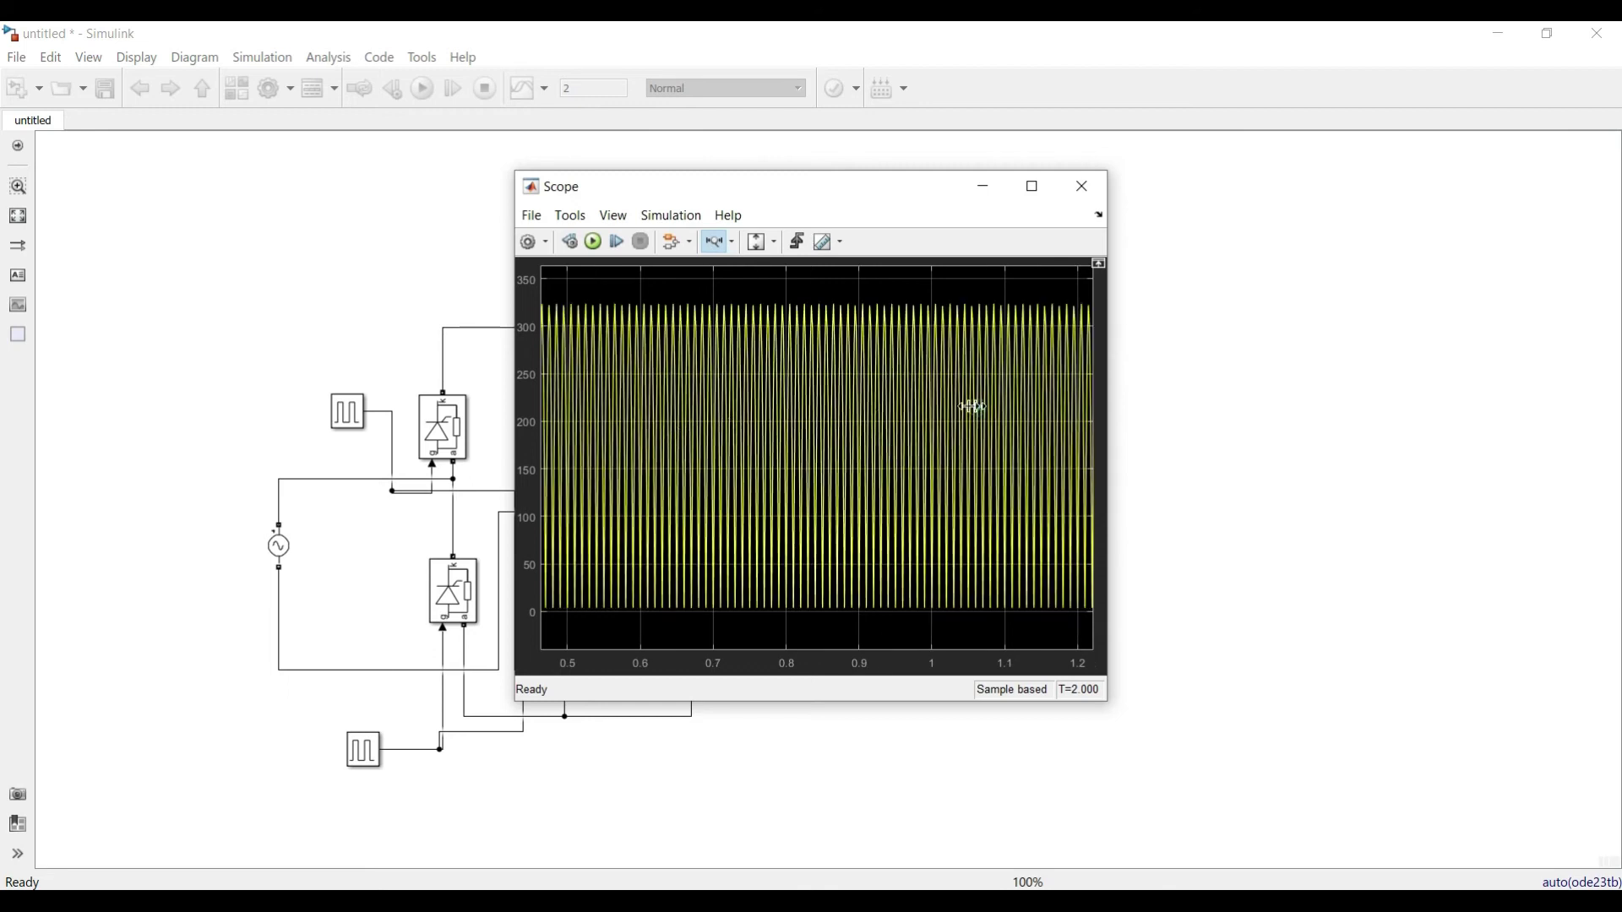
pyautogui.click(760, 443)
pyautogui.click(760, 446)
pyautogui.moveTo(762, 448); pyautogui.dragTo(902, 439)
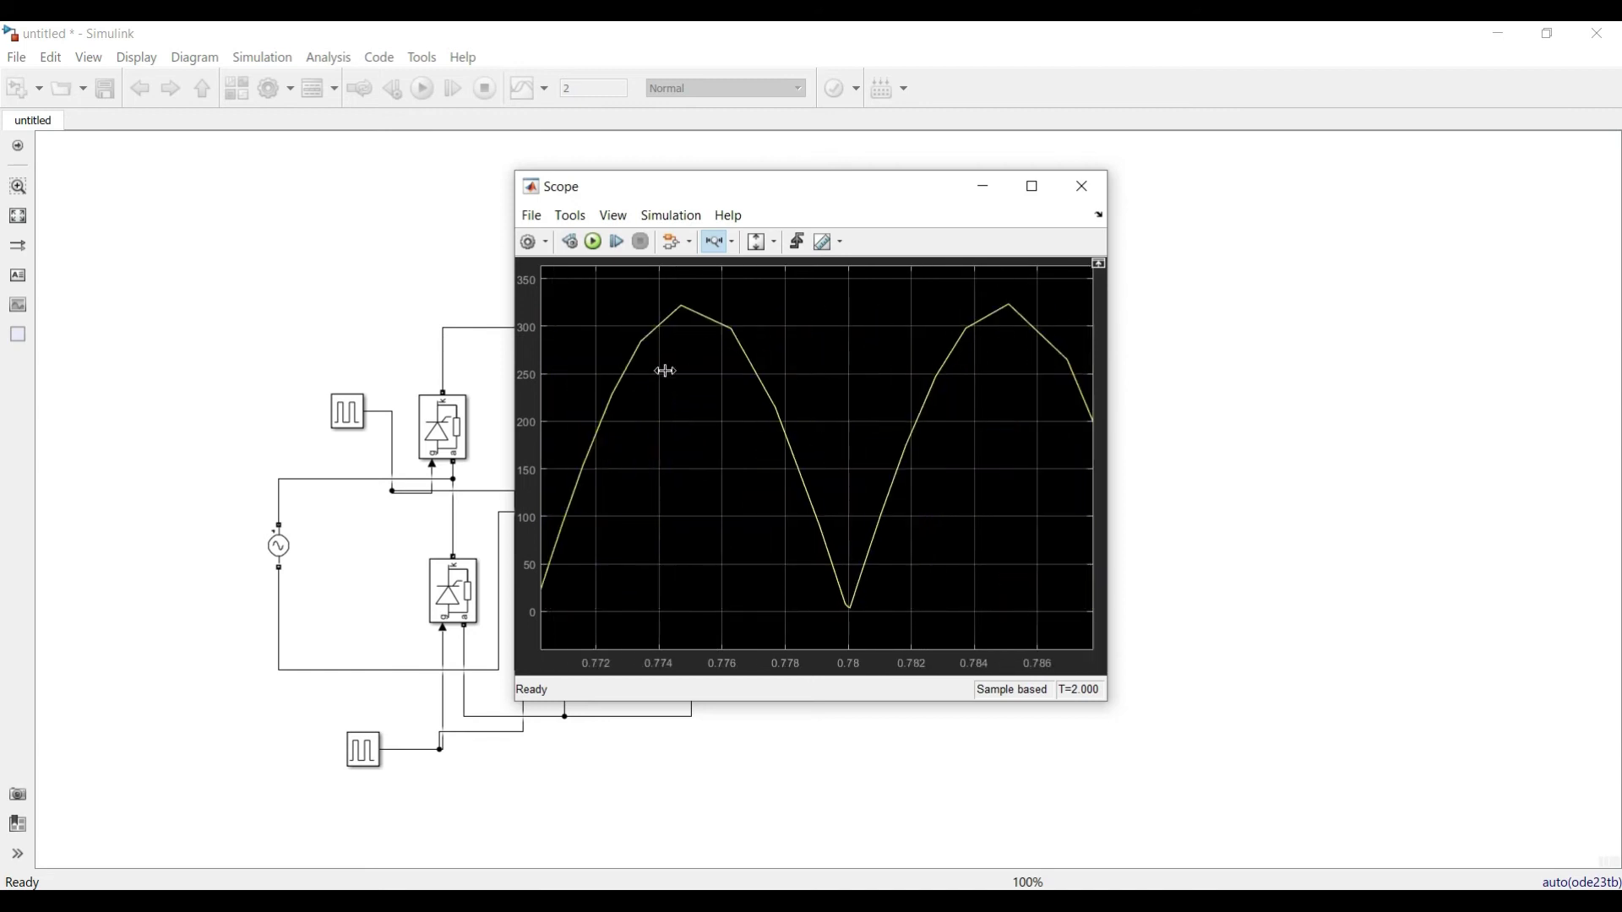
pyautogui.click(1082, 187)
# Step: Uncomment and rotate the MOSFET, and lay out four of them two by two beside the rectifier circuit
pyautogui.click(1000, 314)
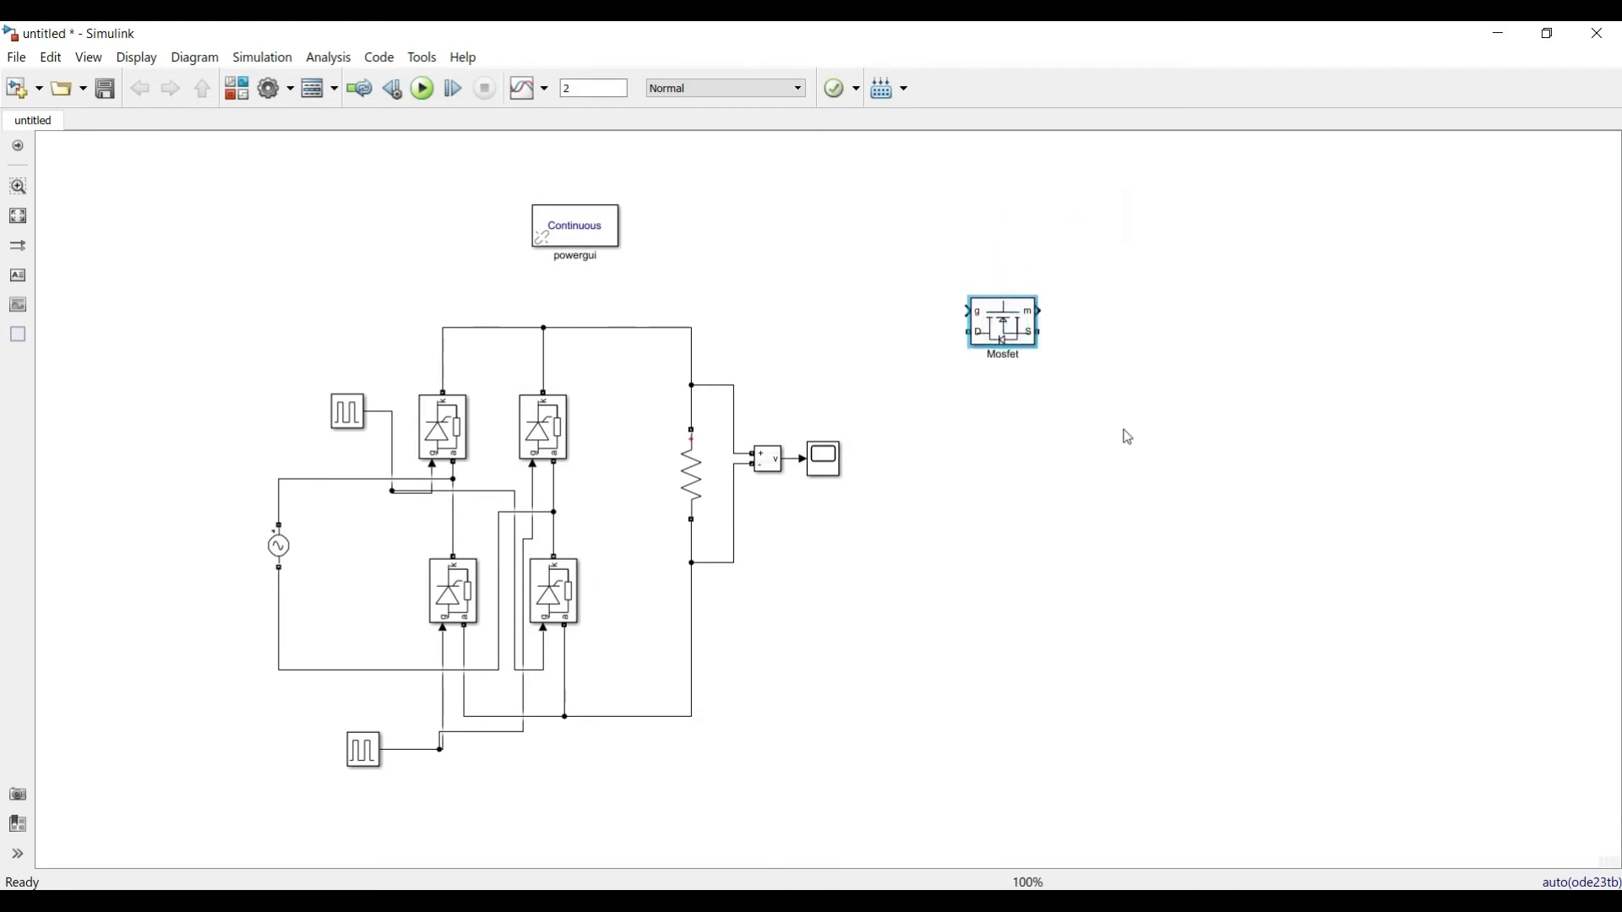
pyautogui.hotkey('ctrl', 'r')
pyautogui.moveTo(1000, 352); pyautogui.dragTo(1102, 590)
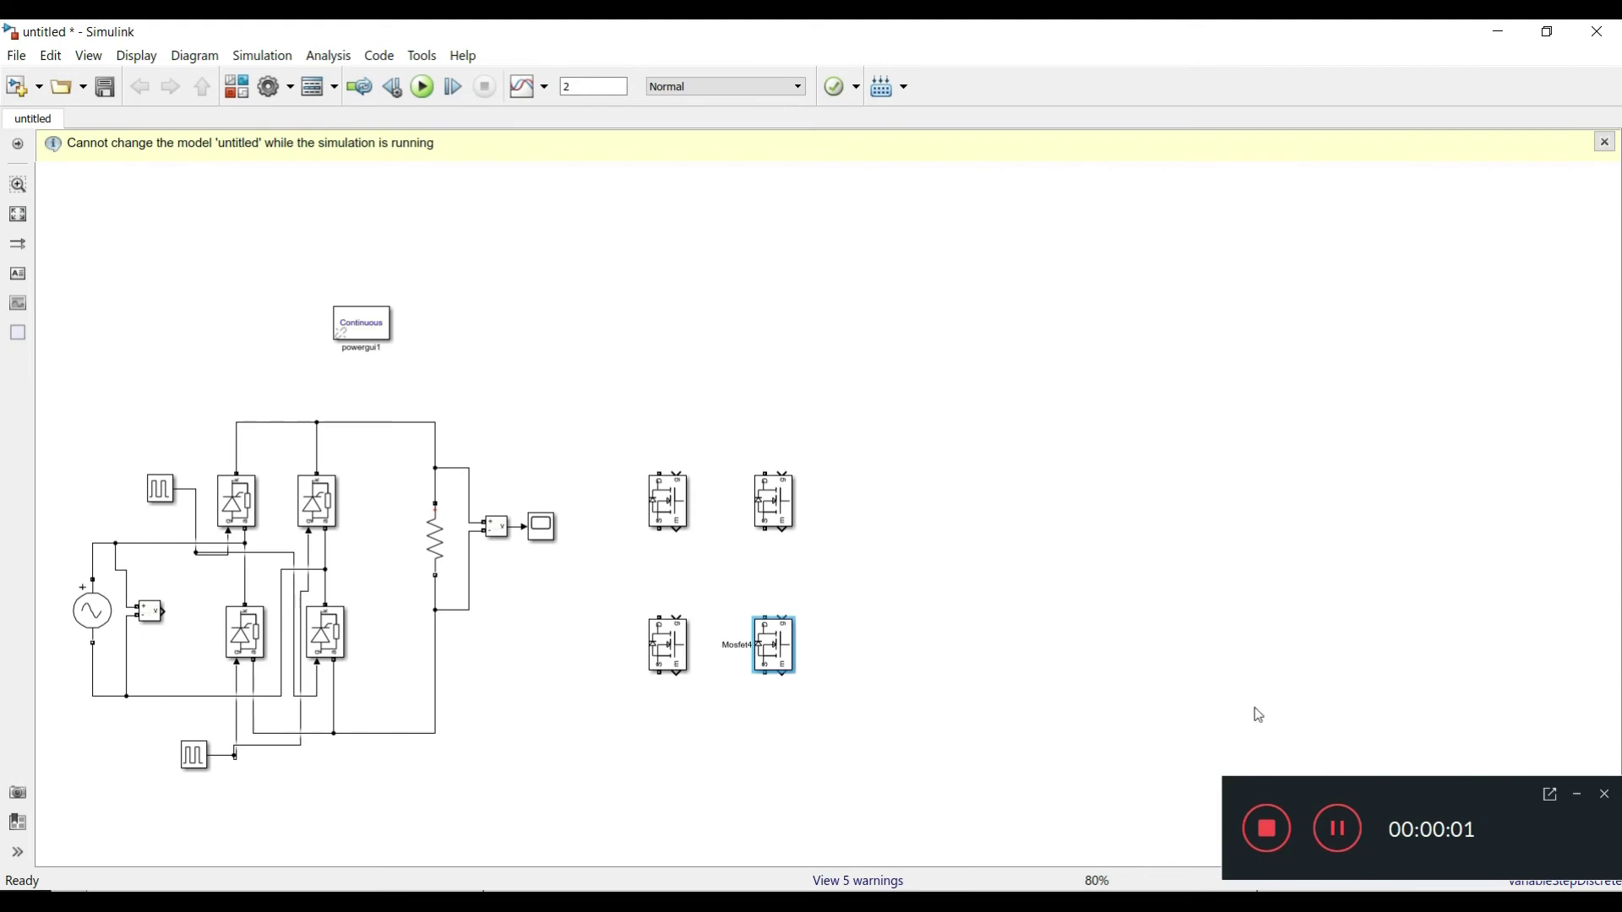
# Step: Connect the upper and lower MOSFETs in each leg, and join the lower ends of the two legs
pyautogui.click(1581, 801)
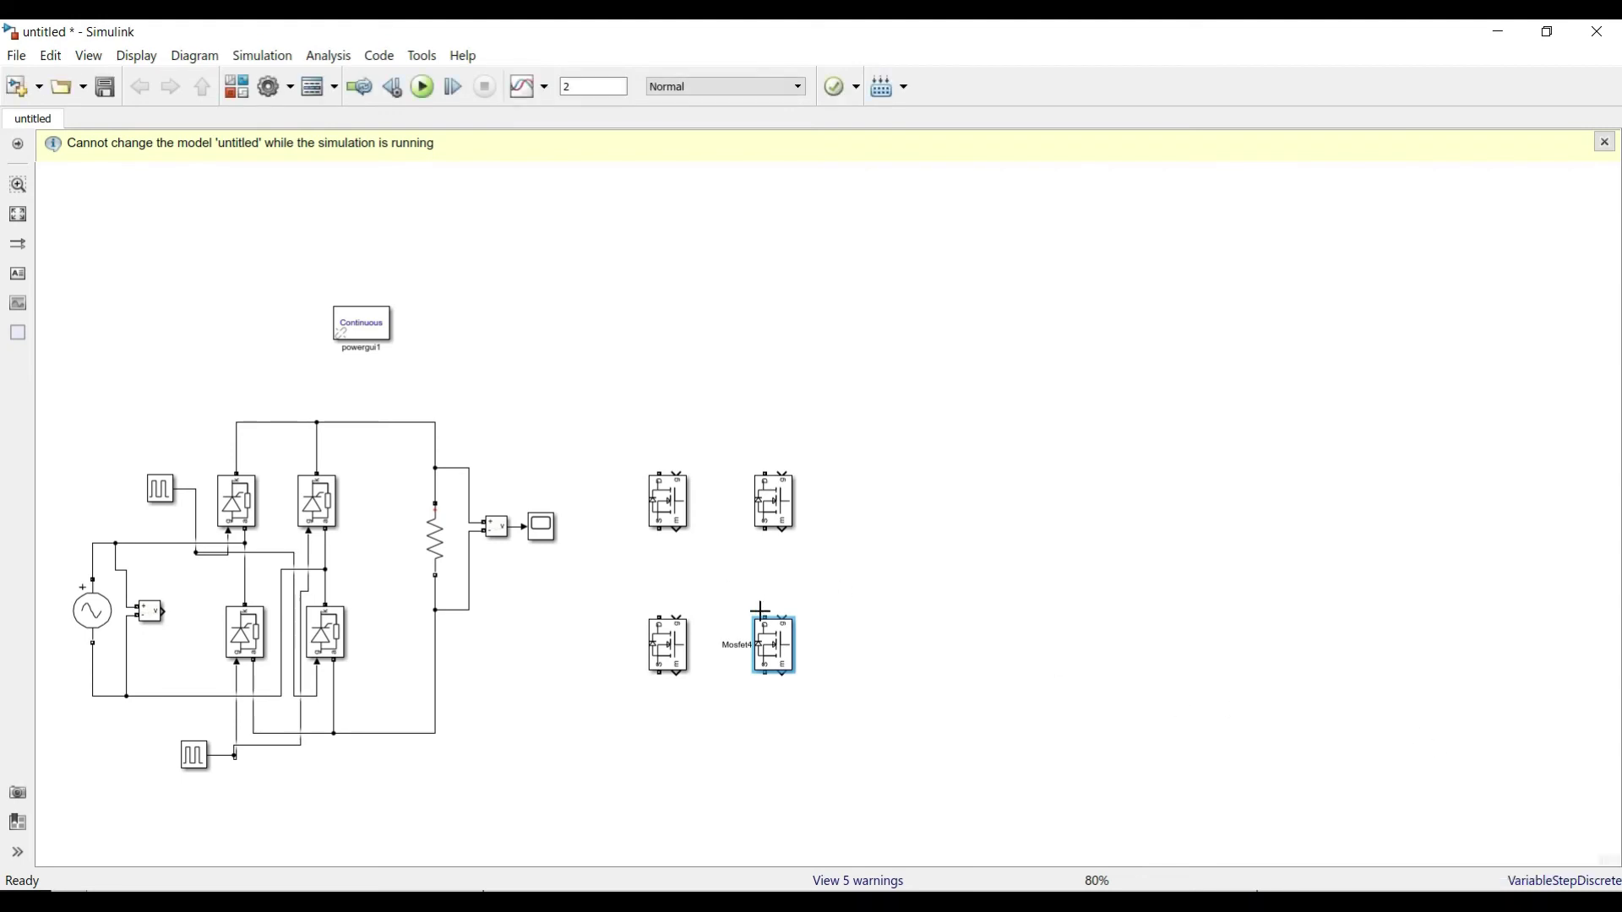
pyautogui.moveTo(765, 611); pyautogui.dragTo(765, 534)
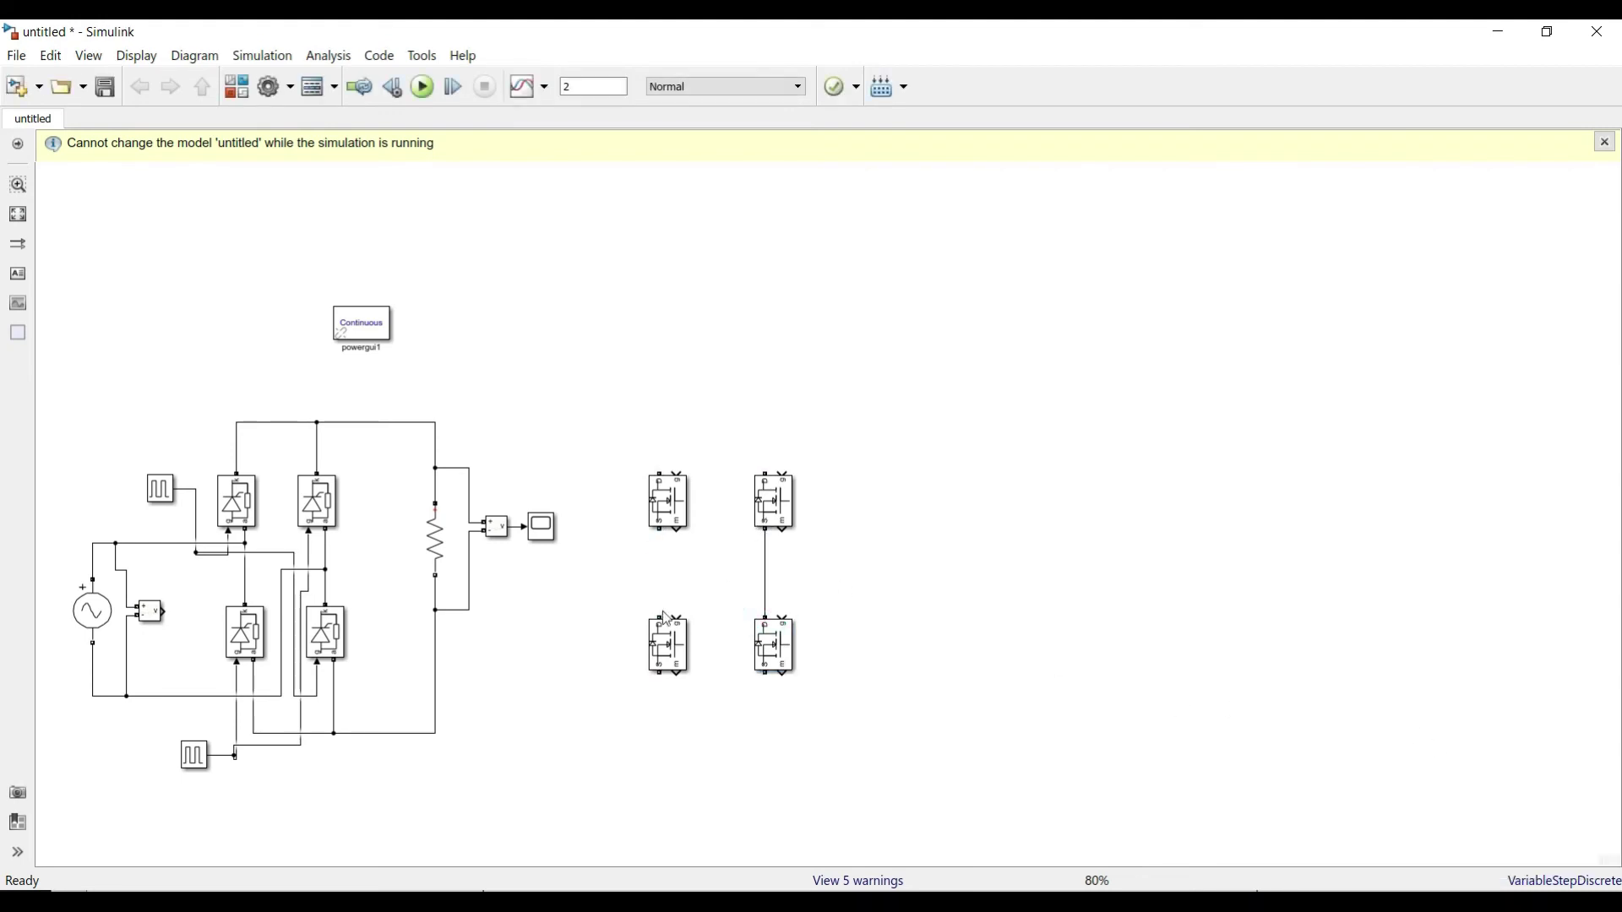
pyautogui.moveTo(662, 610); pyautogui.dragTo(659, 532)
pyautogui.moveTo(660, 676); pyautogui.dragTo(765, 676)
# Step: Wire the MOSFET bridge's top and bottom rails to the rectifier's output rails and straighten the connecting lines
pyautogui.moveTo(660, 473)
pyautogui.mouseDown()
pyautogui.moveTo(700, 442)
pyautogui.moveTo(764, 471)
pyautogui.moveTo(578, 422)
pyautogui.moveTo(436, 422)
pyautogui.mouseUp()
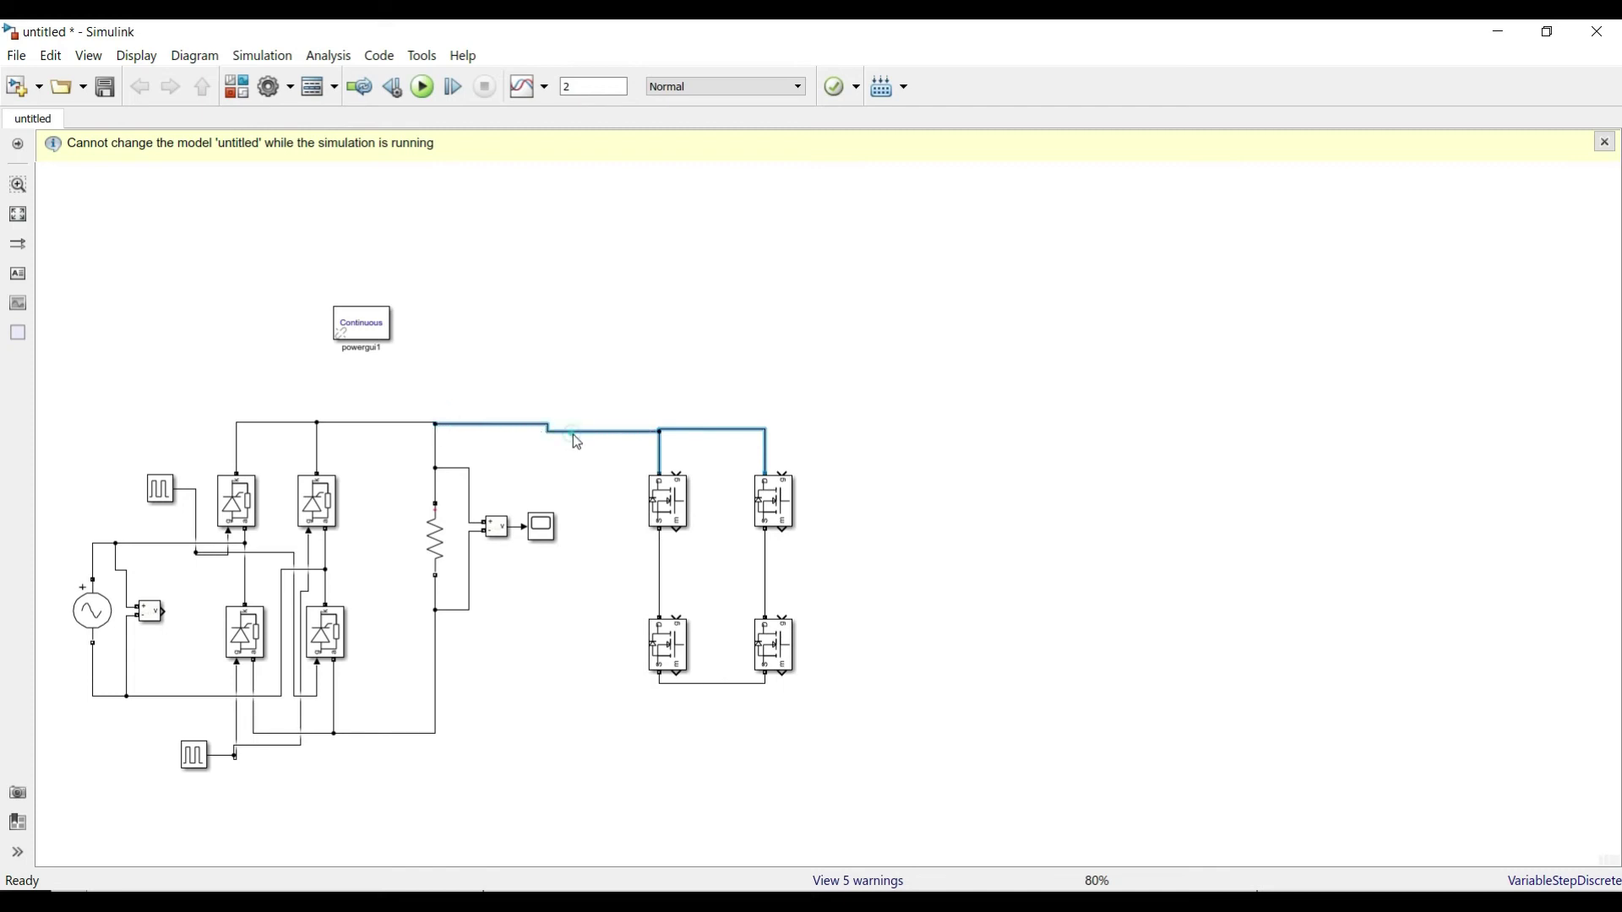
pyautogui.moveTo(573, 433); pyautogui.dragTo(576, 424)
pyautogui.click(707, 429)
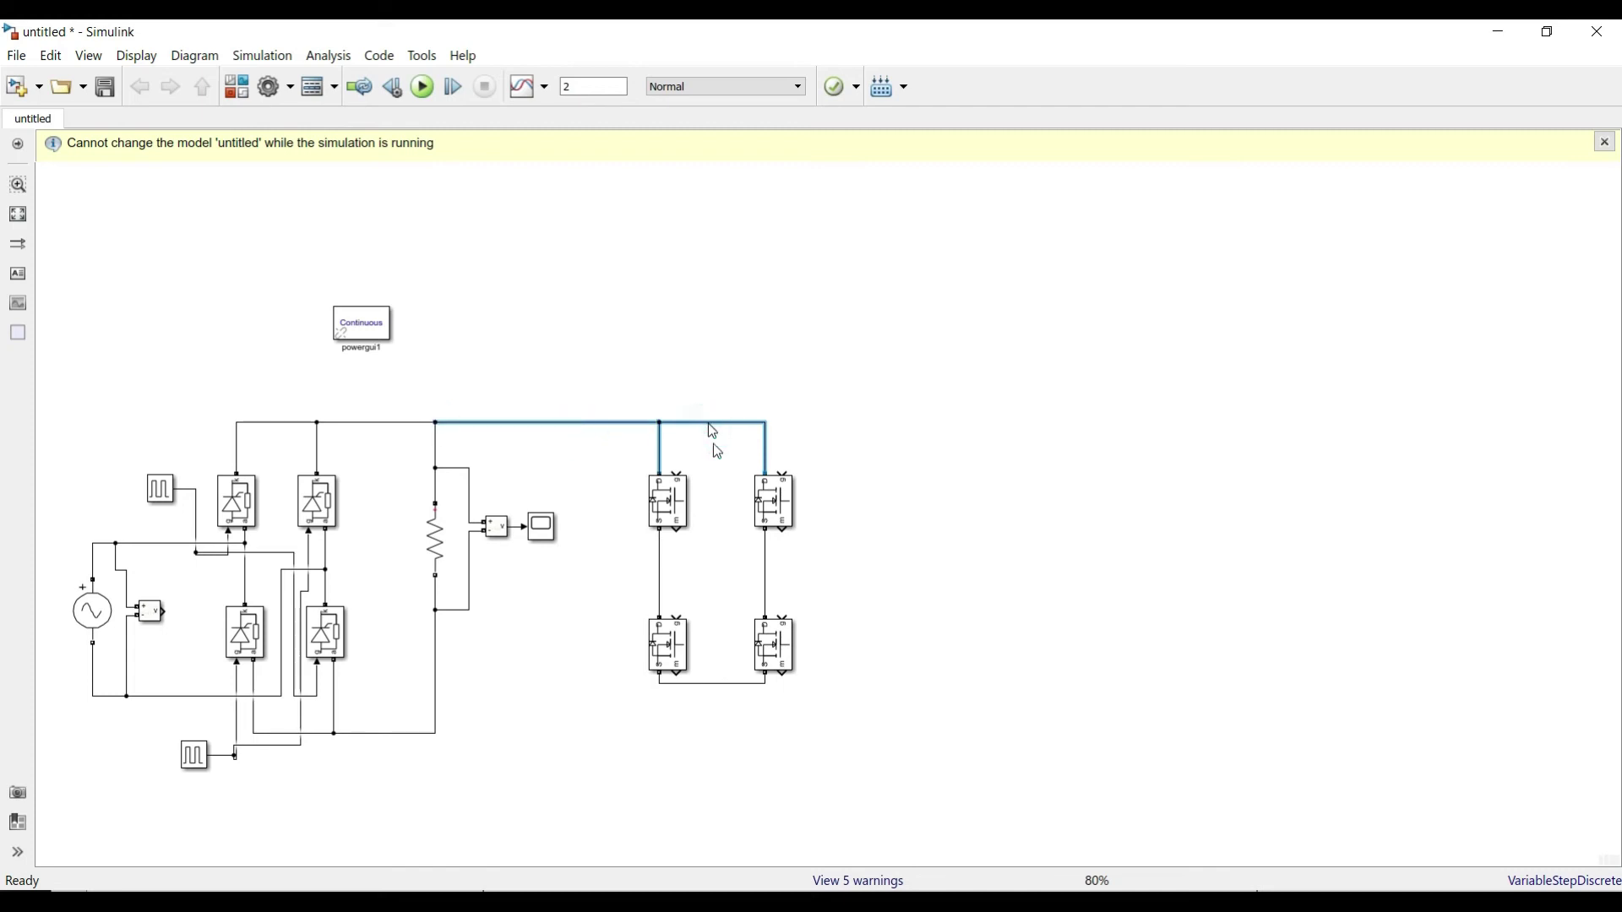
pyautogui.moveTo(672, 683)
pyautogui.mouseDown()
pyautogui.moveTo(706, 717)
pyautogui.moveTo(449, 709)
pyautogui.moveTo(438, 733)
pyautogui.mouseUp()
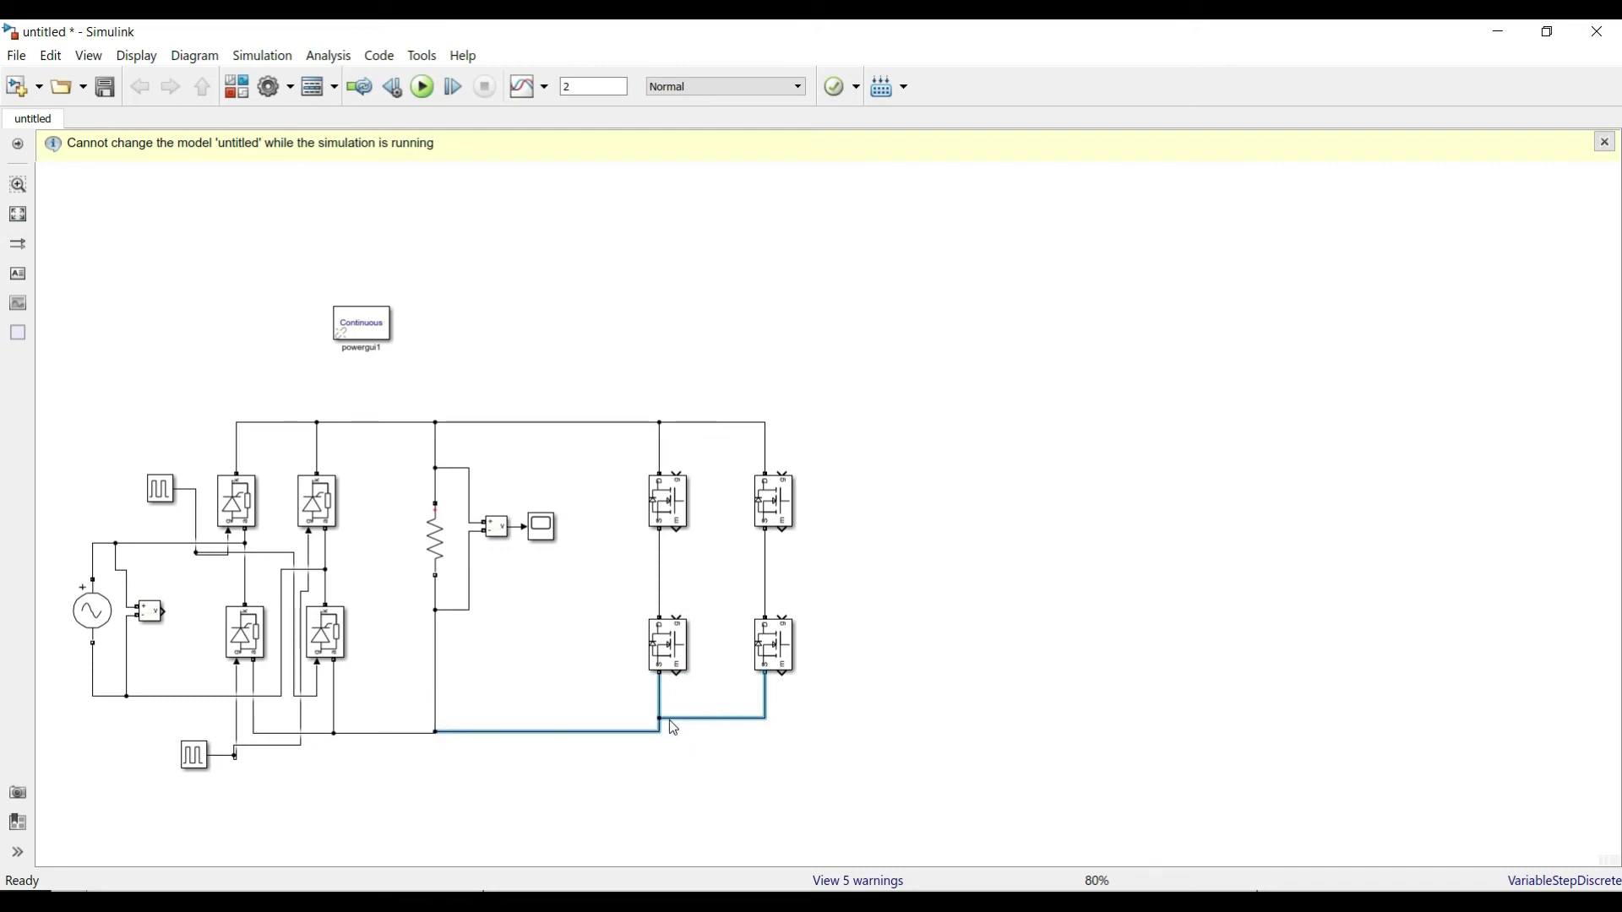
pyautogui.moveTo(687, 716); pyautogui.dragTo(699, 736)
pyautogui.click(869, 680)
pyautogui.click(764, 656)
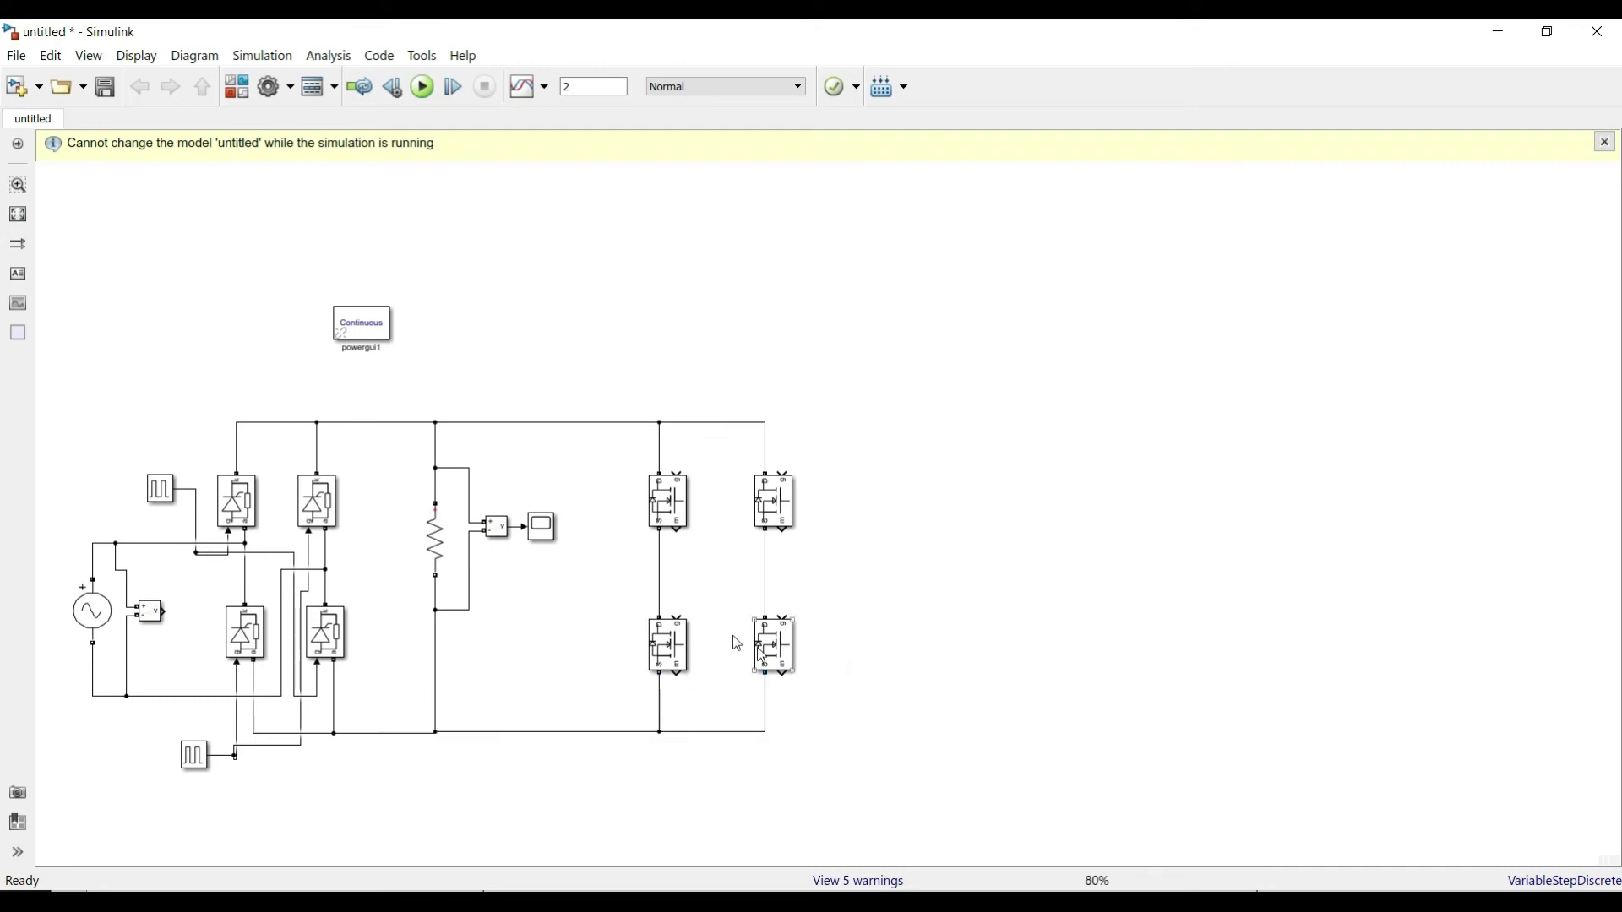
pyautogui.click(737, 644)
pyautogui.click(670, 504)
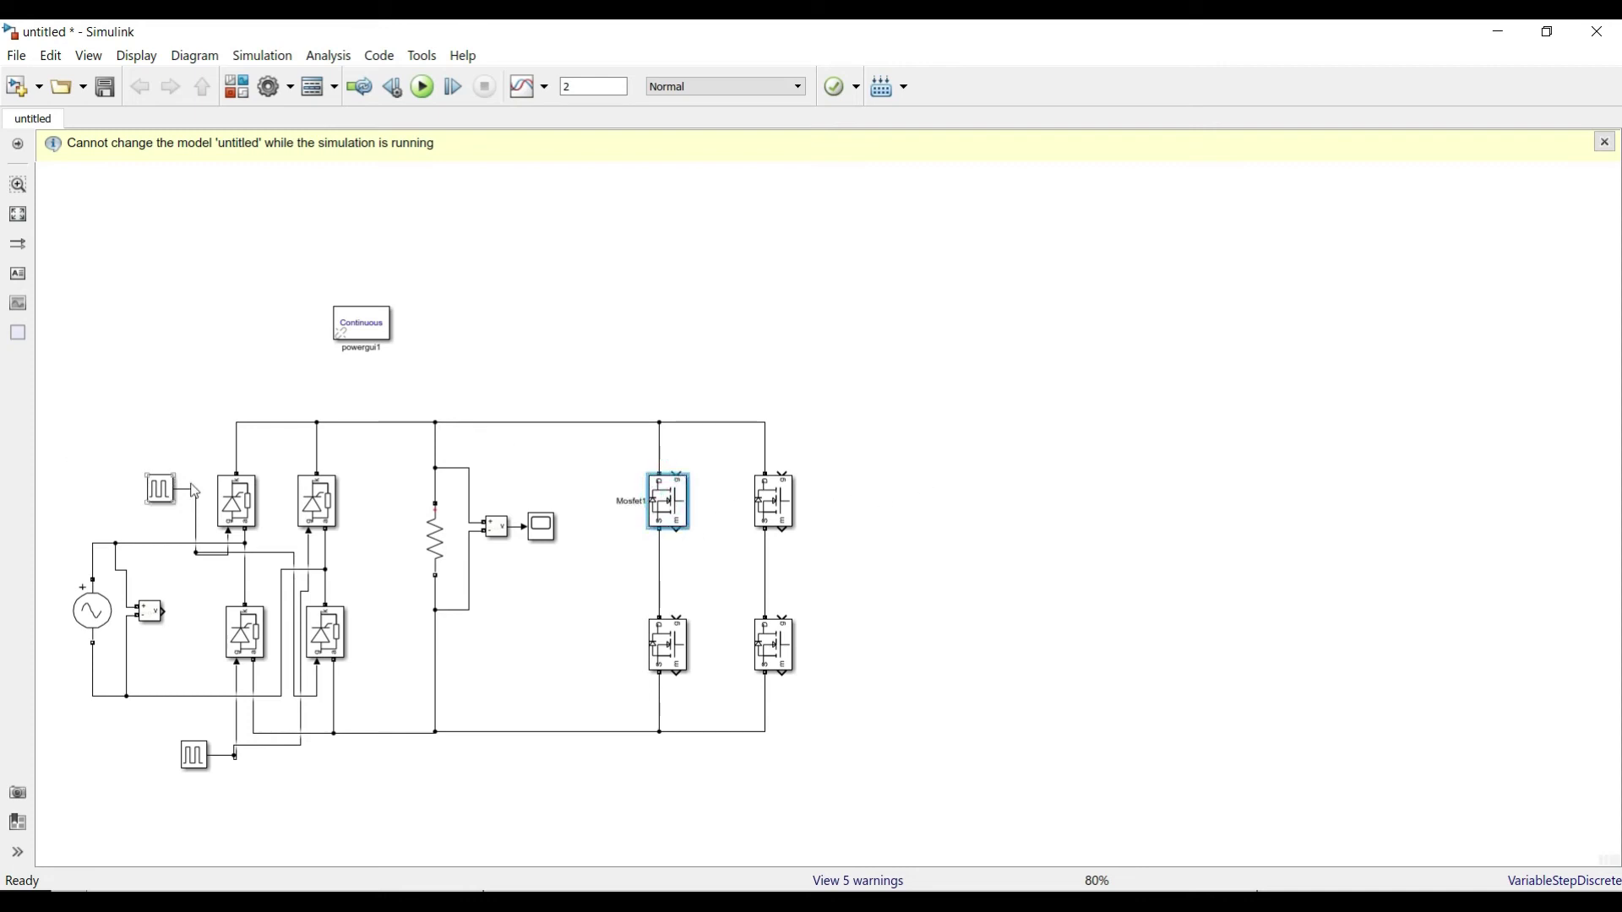
pyautogui.click(228, 513)
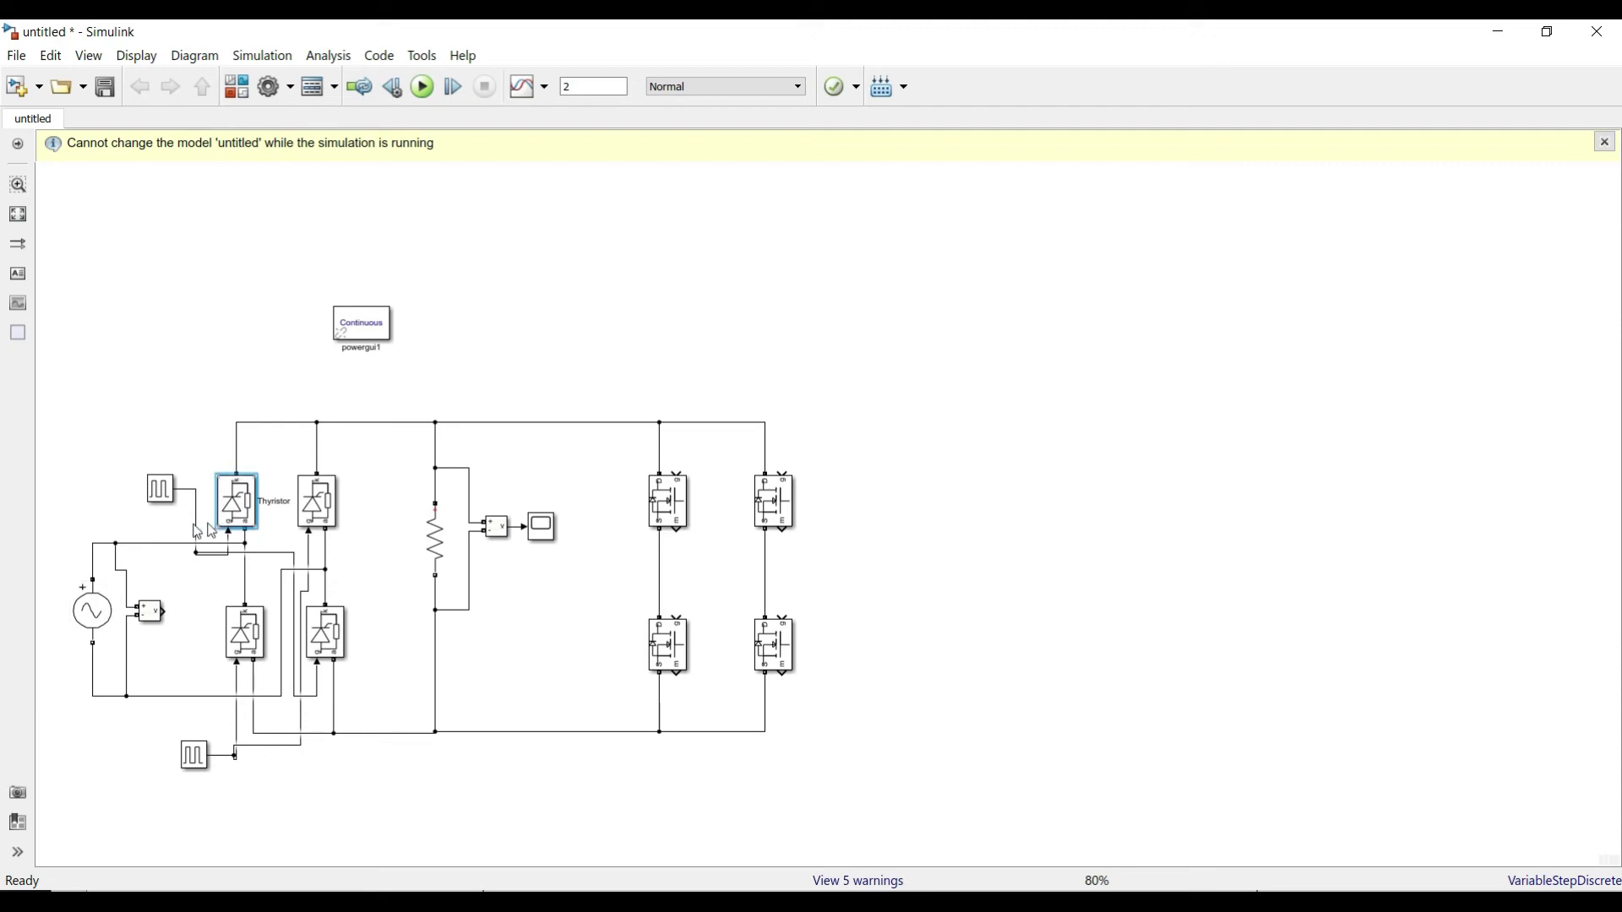
pyautogui.click(101, 623)
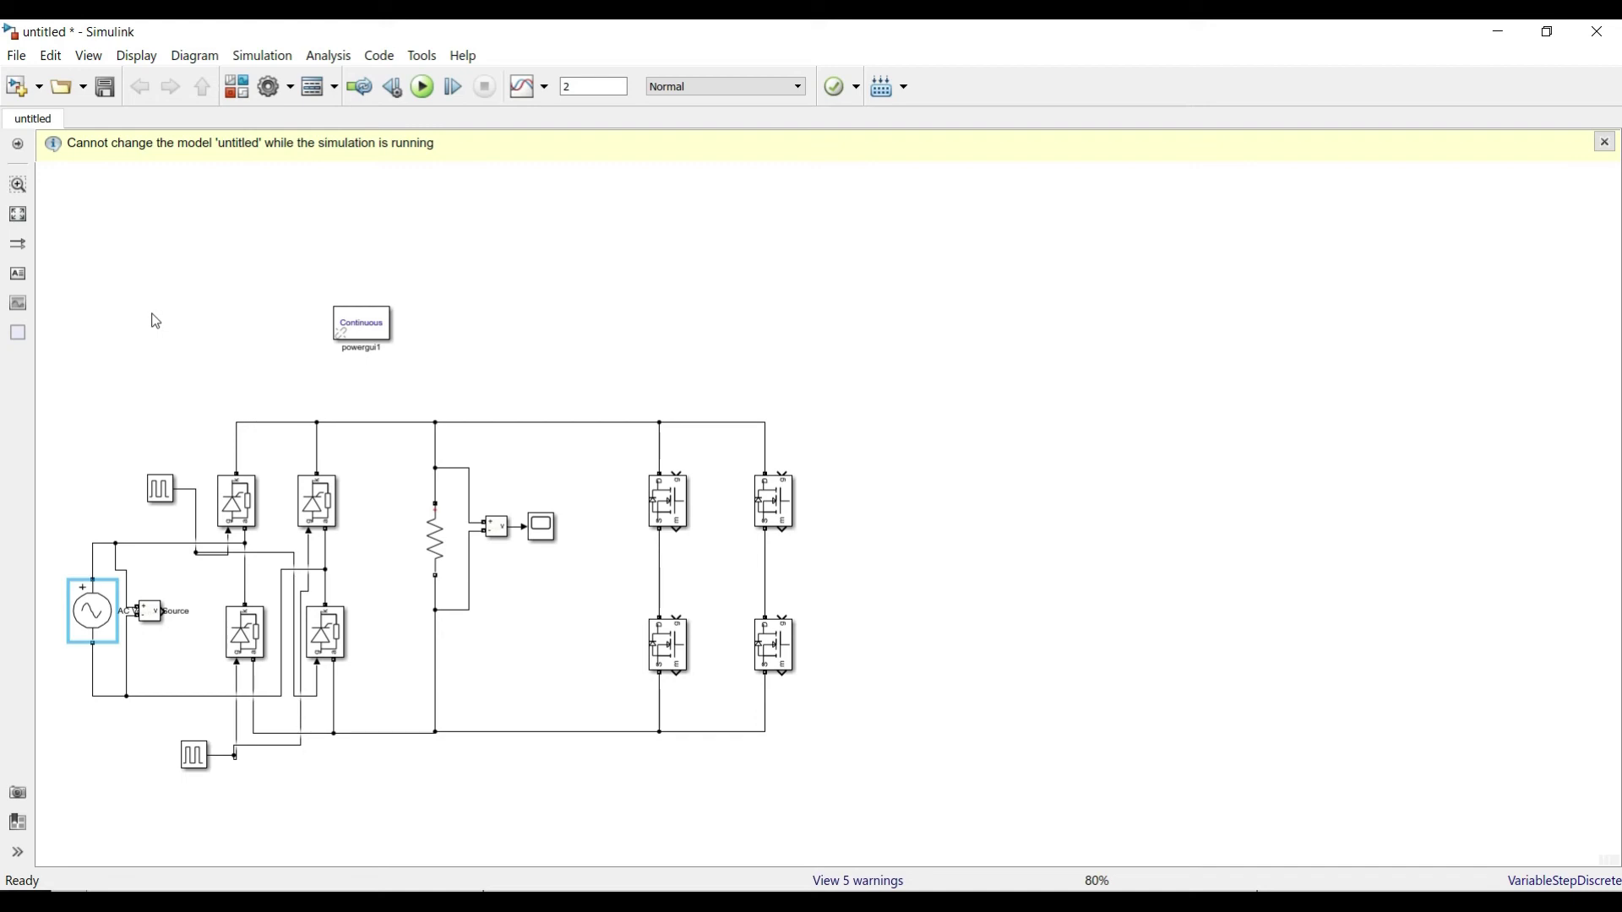
pyautogui.click(229, 513)
pyautogui.click(236, 509)
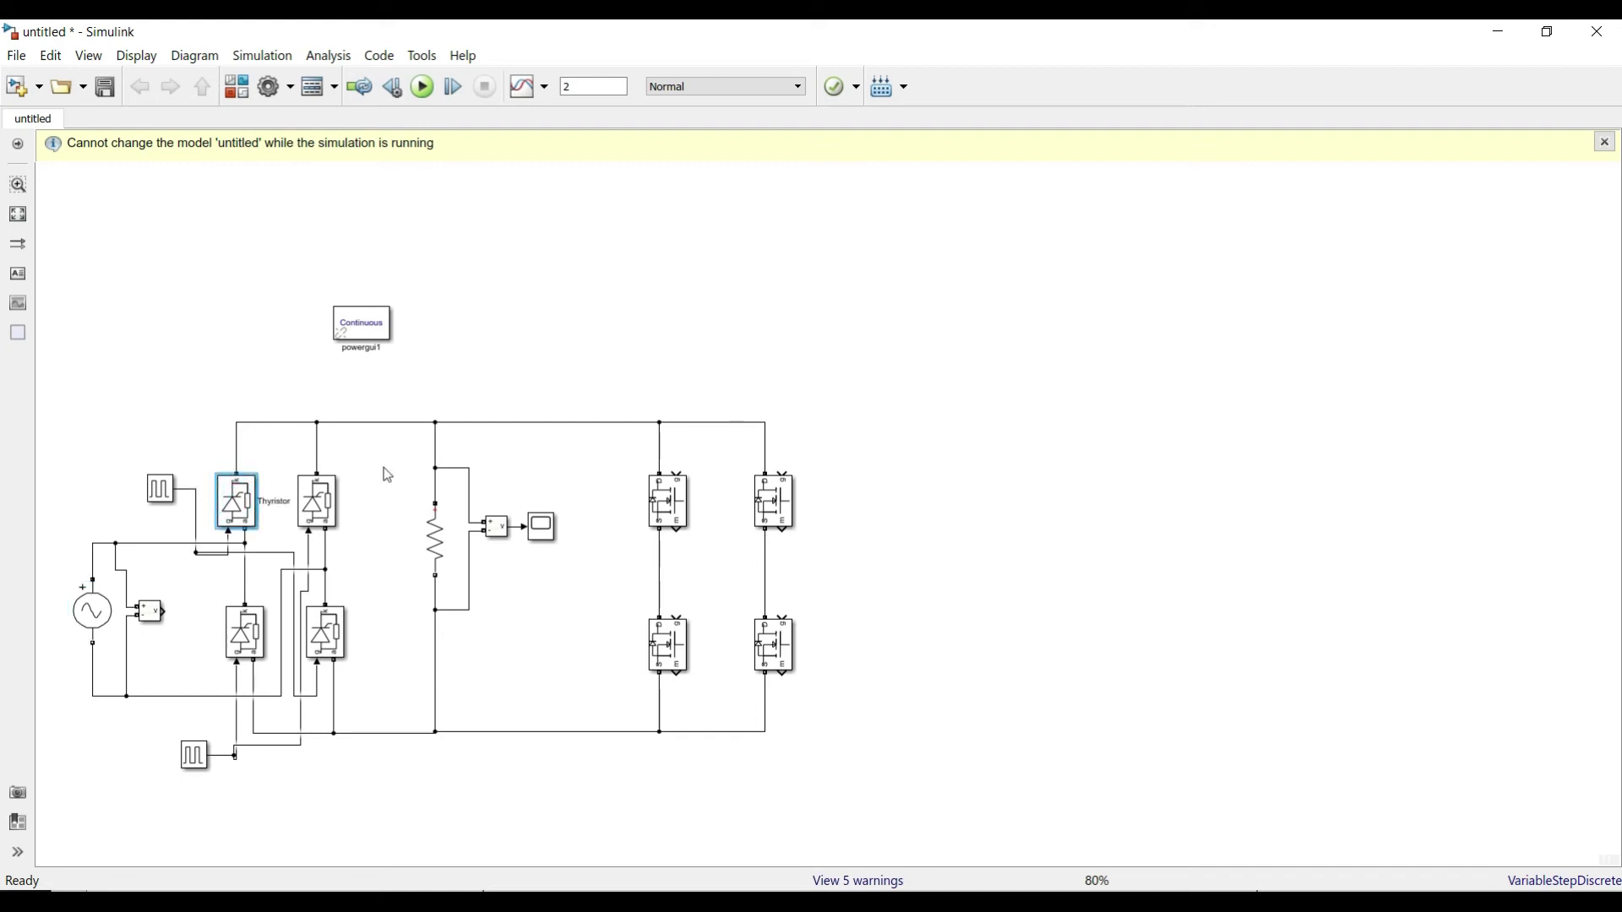
pyautogui.click(664, 507)
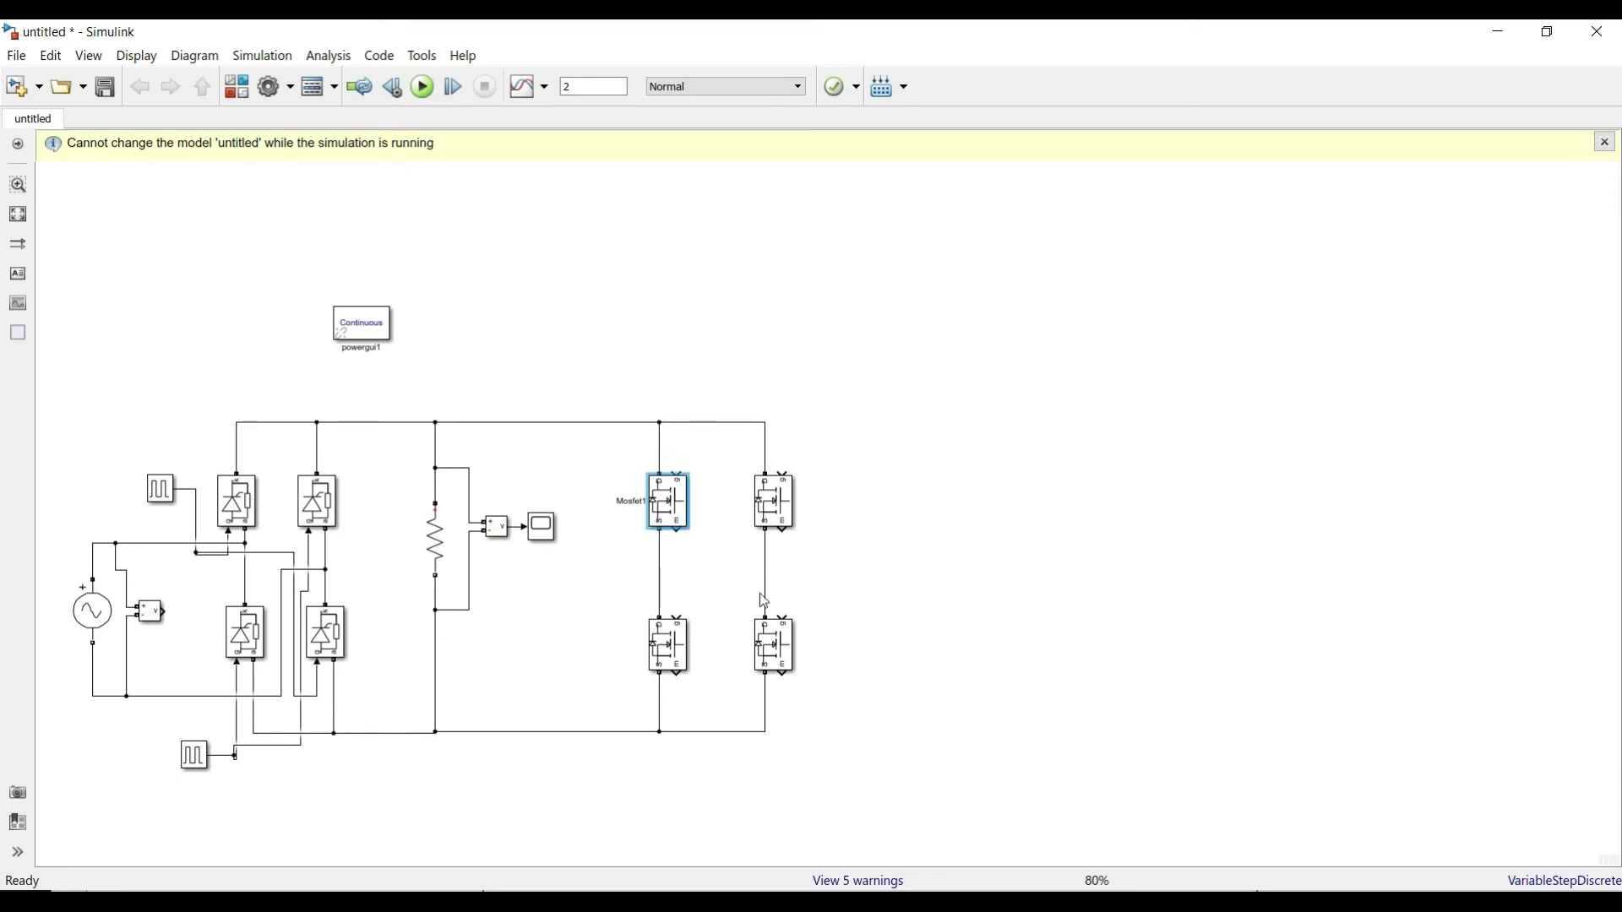
# Step: Copy both pulse generators beside the MOSFET bridge and wire each one to the gates of a diagonal MOSFET pair
pyautogui.moveTo(160, 489); pyautogui.dragTo(613, 359)
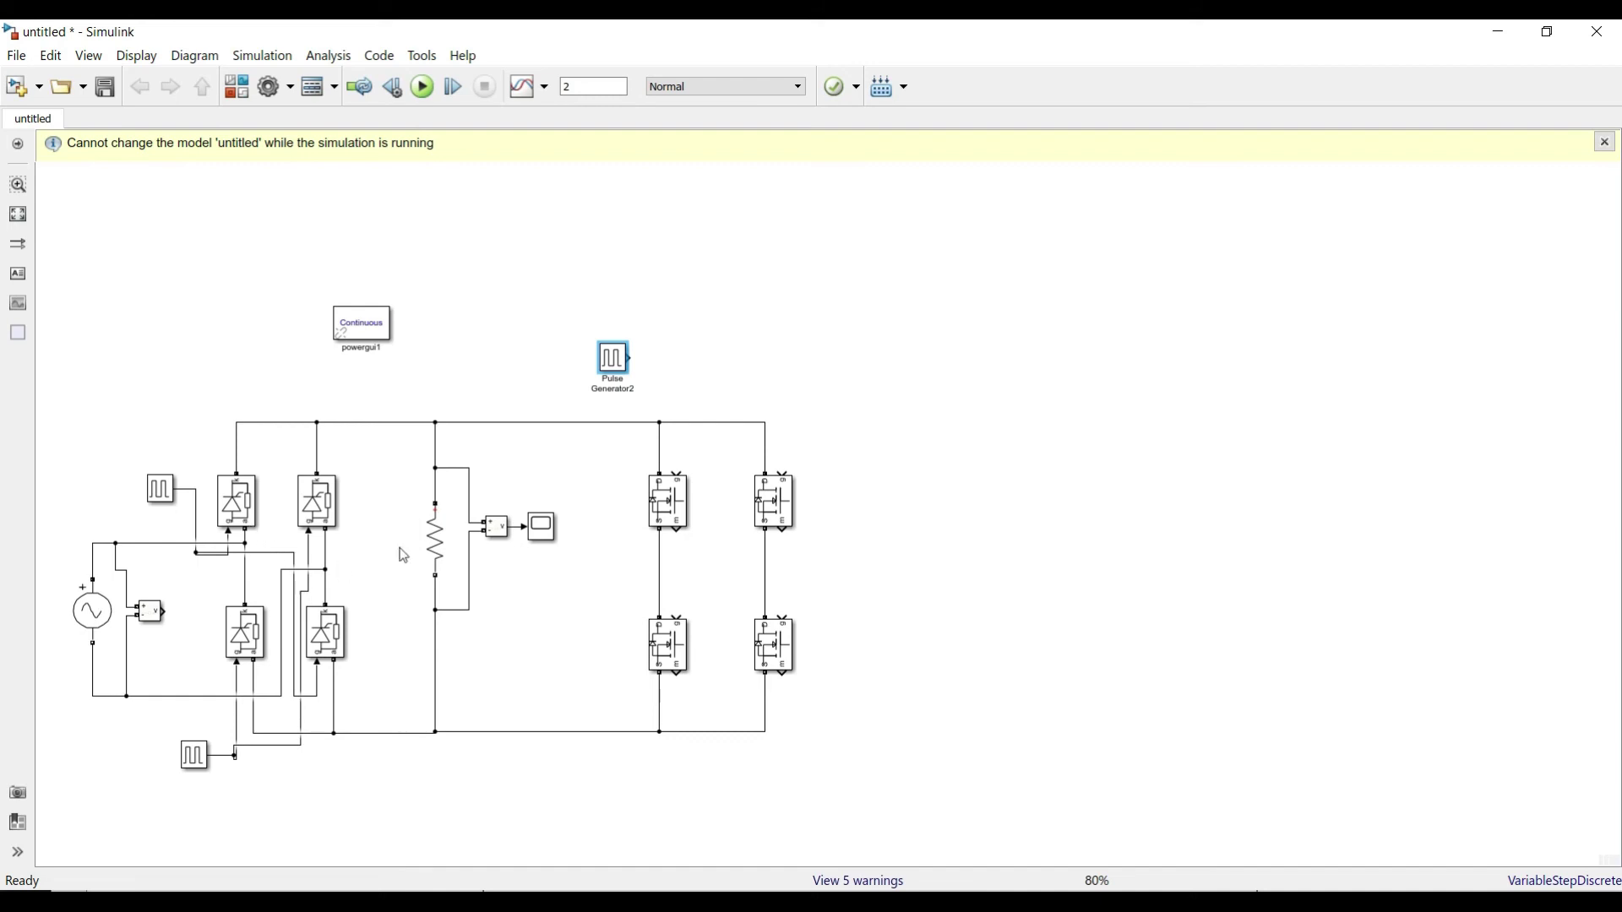
pyautogui.moveTo(629, 358); pyautogui.dragTo(681, 477)
pyautogui.moveTo(681, 382); pyautogui.dragTo(768, 621)
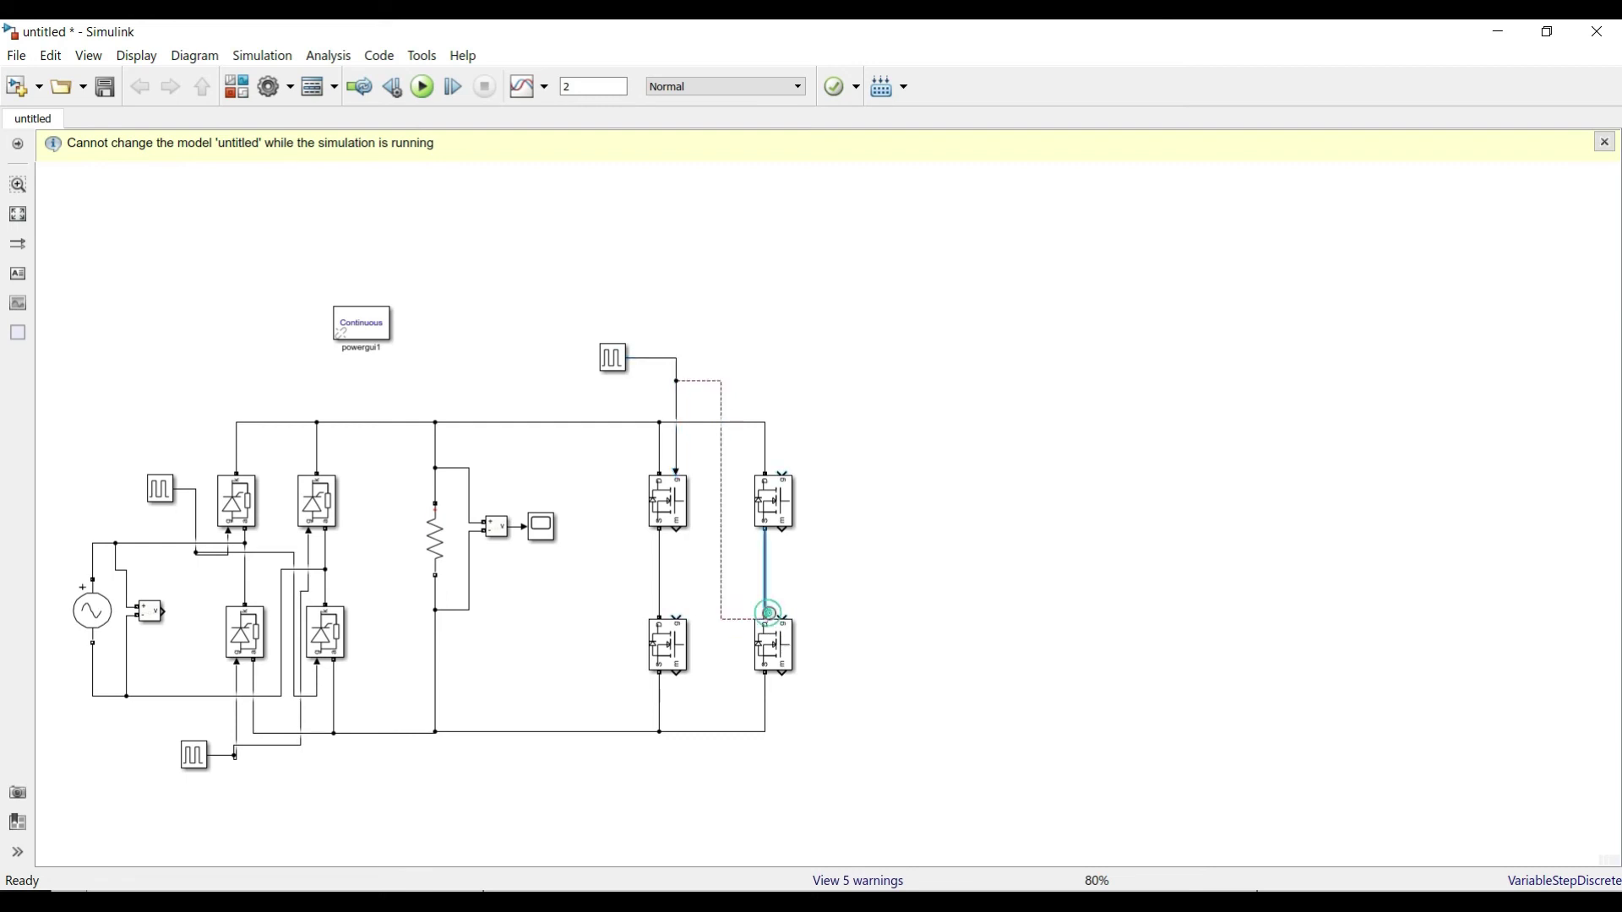
pyautogui.press('Delete')
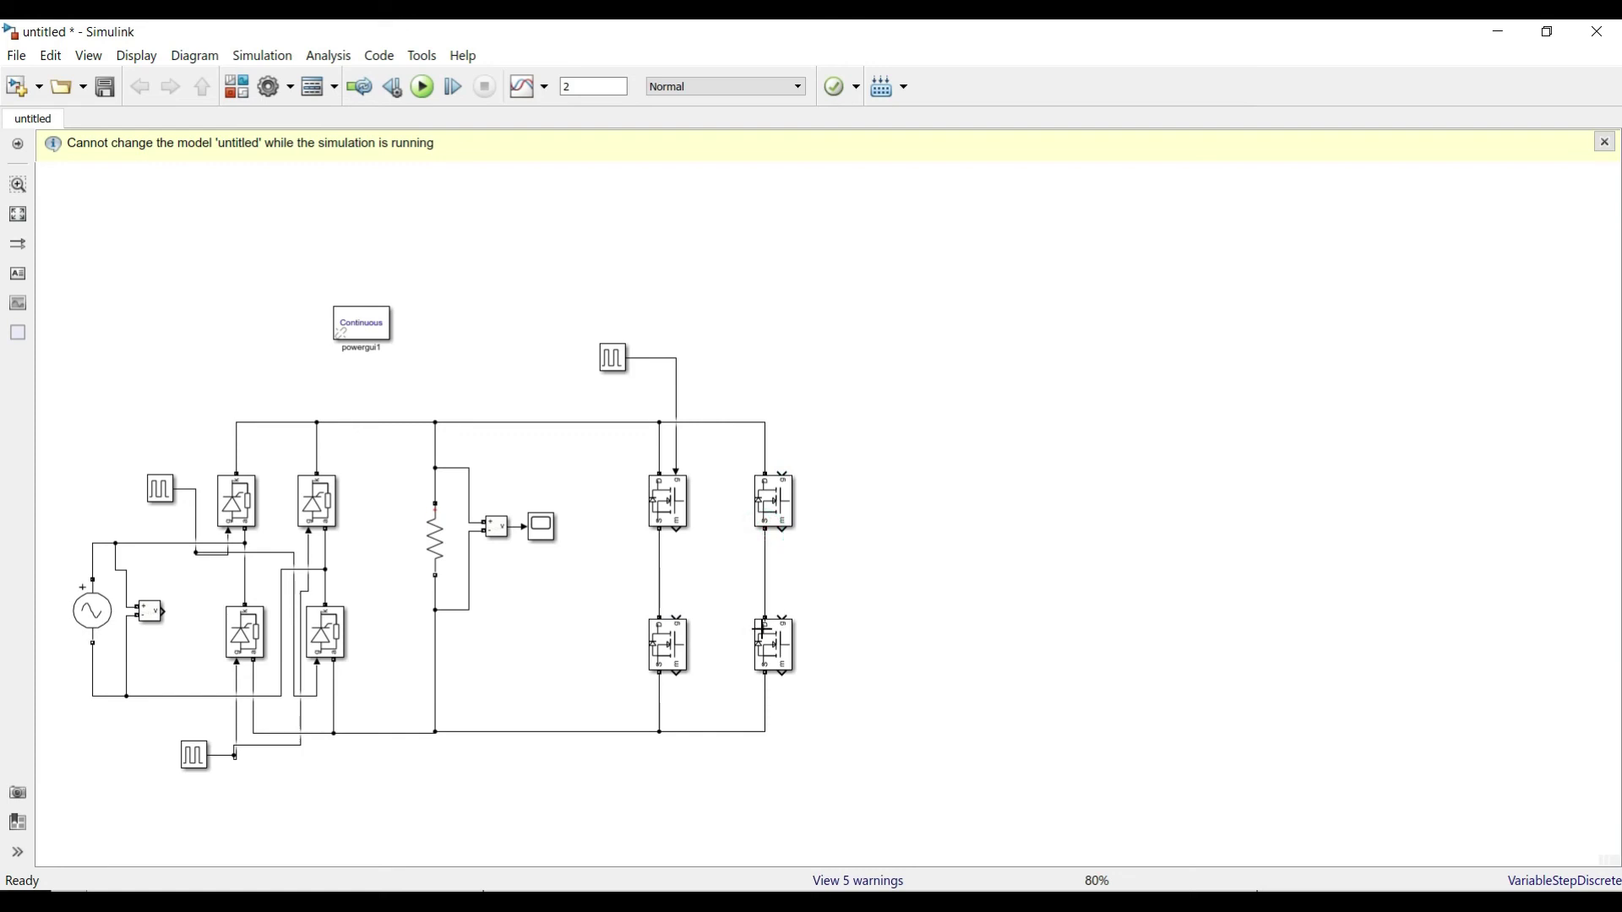
pyautogui.moveTo(683, 461); pyautogui.dragTo(781, 612)
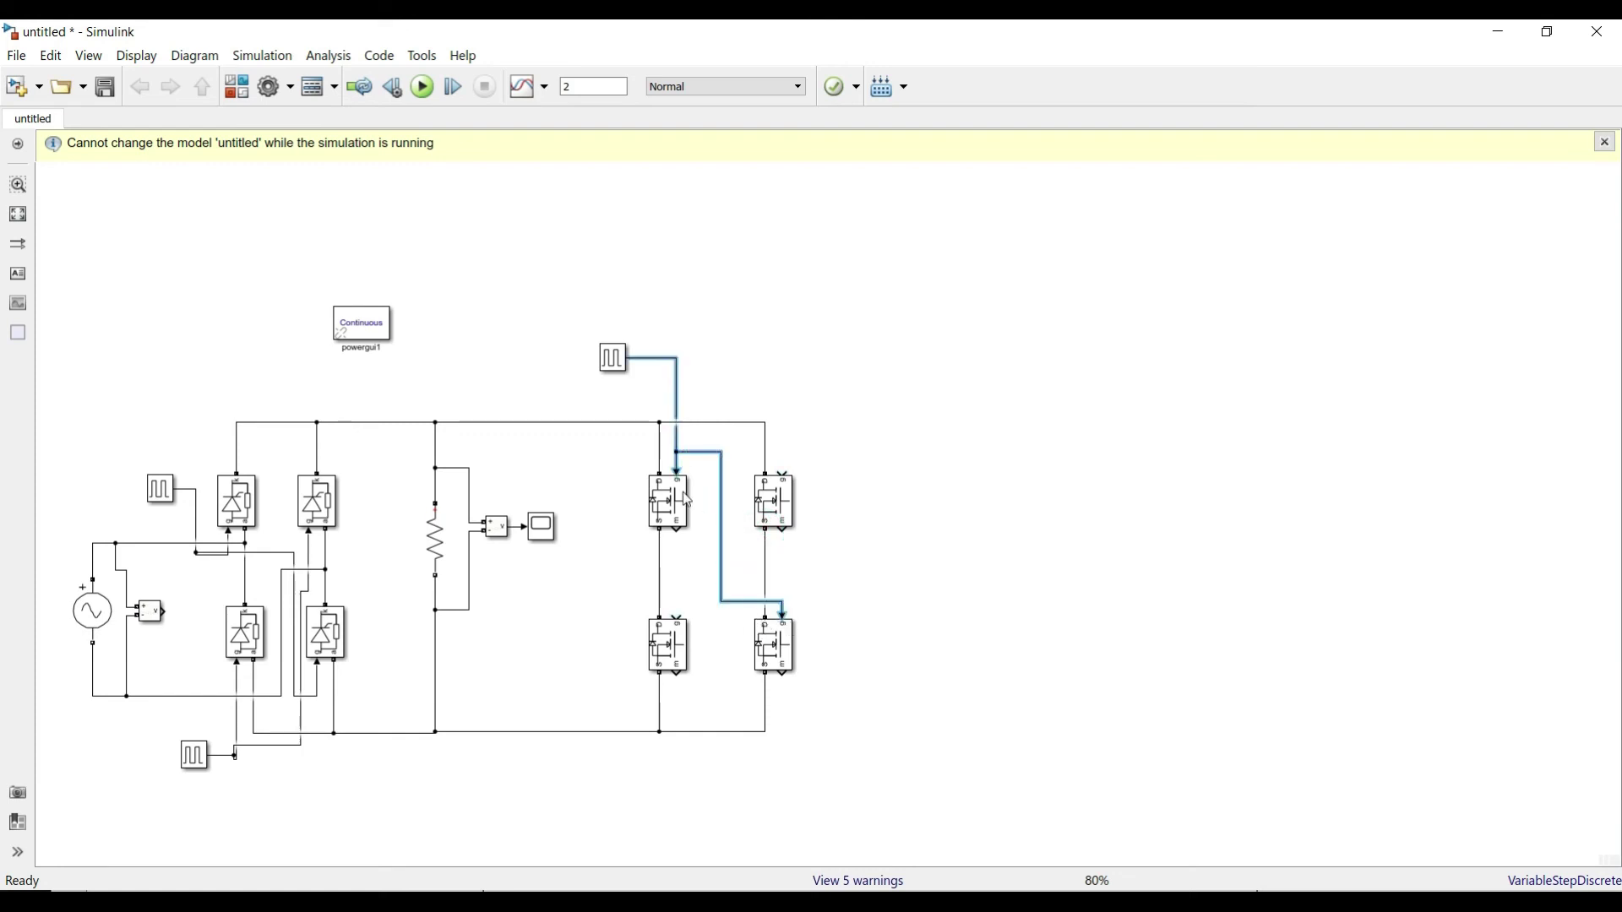
pyautogui.moveTo(196, 756); pyautogui.dragTo(784, 467)
pyautogui.click(854, 448)
# Step: Copy the load resistor to the far side of the MOSFET bridge and connect it across the top and bottom rails
pyautogui.moveTo(436, 539); pyautogui.dragTo(766, 423)
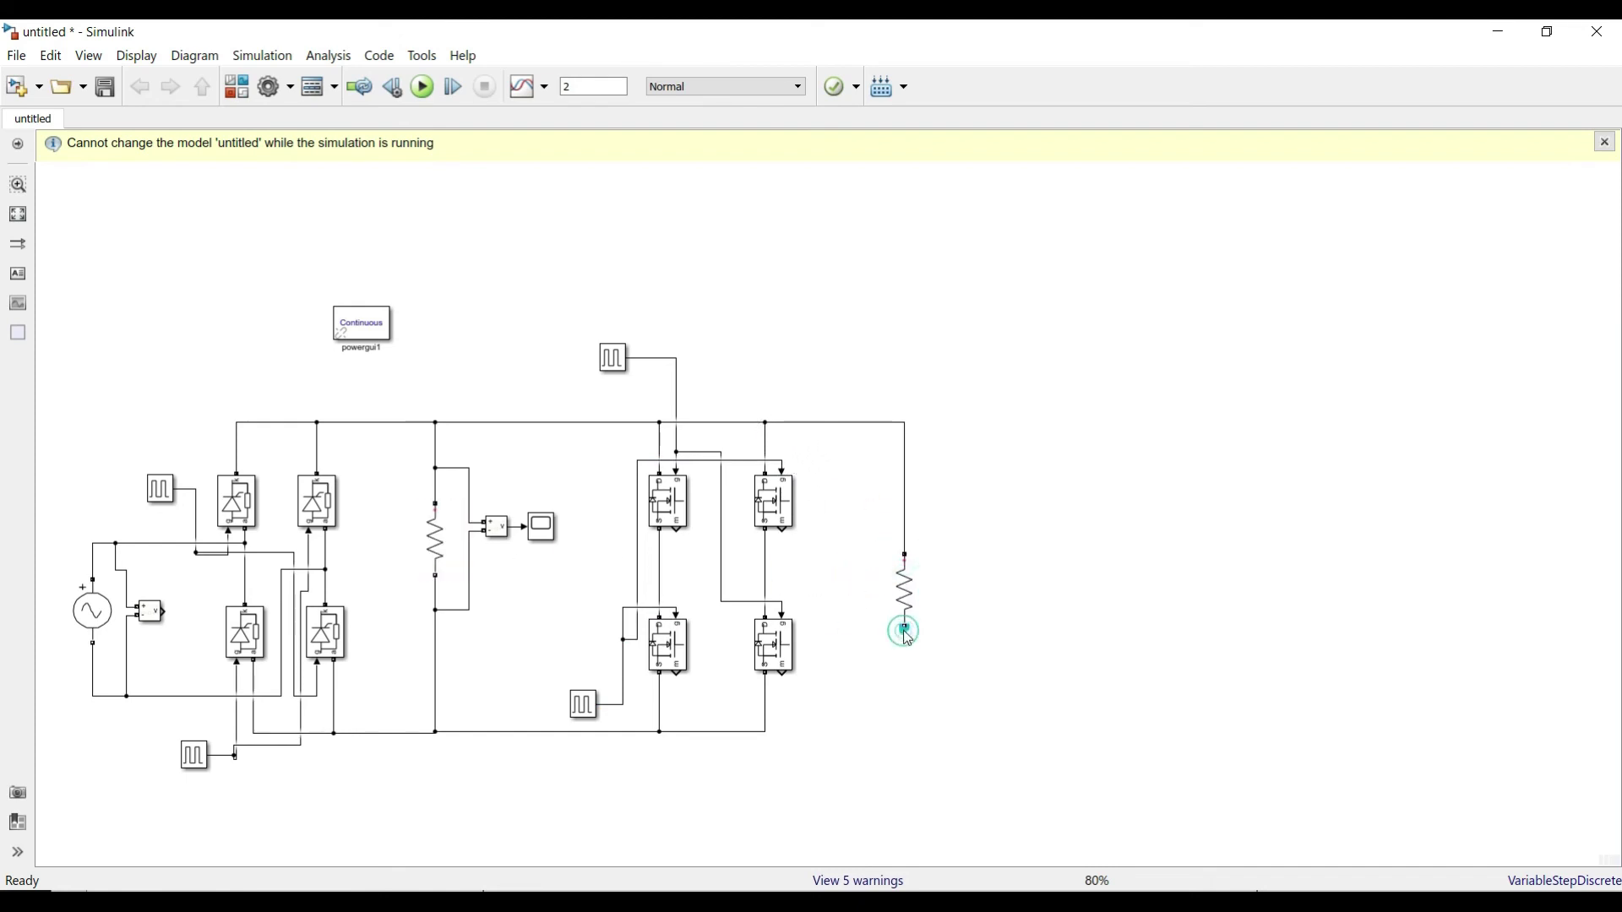
pyautogui.moveTo(905, 629); pyautogui.dragTo(766, 729)
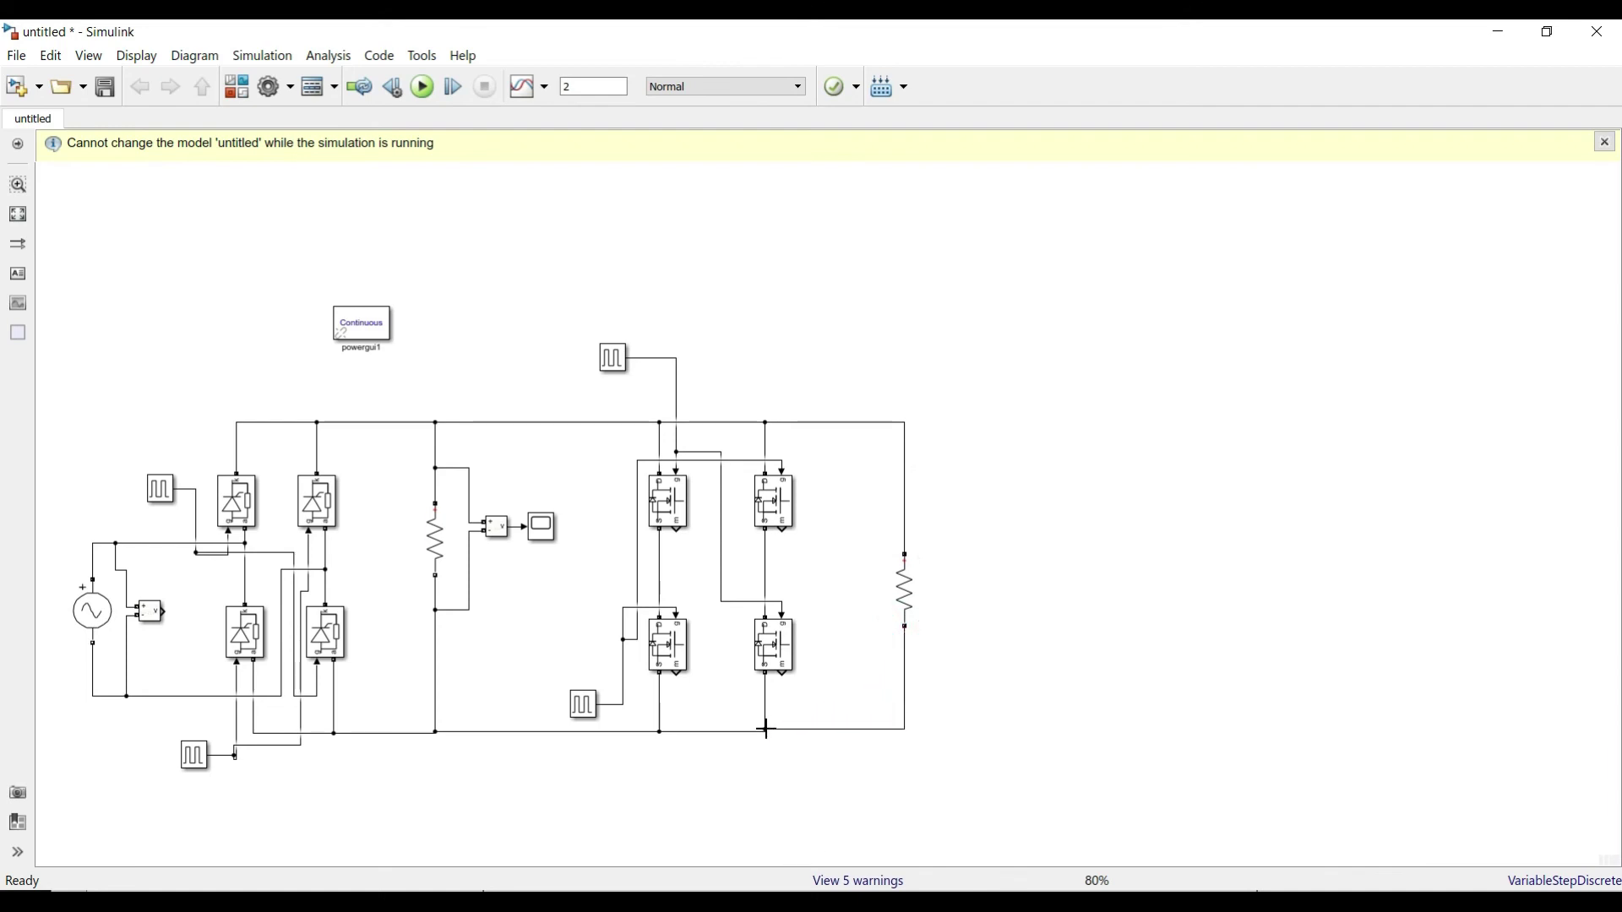
pyautogui.click(854, 686)
# Step: Copy the voltage measurement and Scope beside the new resistor and wire the measurement across it
pyautogui.moveTo(456, 452); pyautogui.dragTo(566, 638)
pyautogui.moveTo(551, 534); pyautogui.dragTo(909, 478)
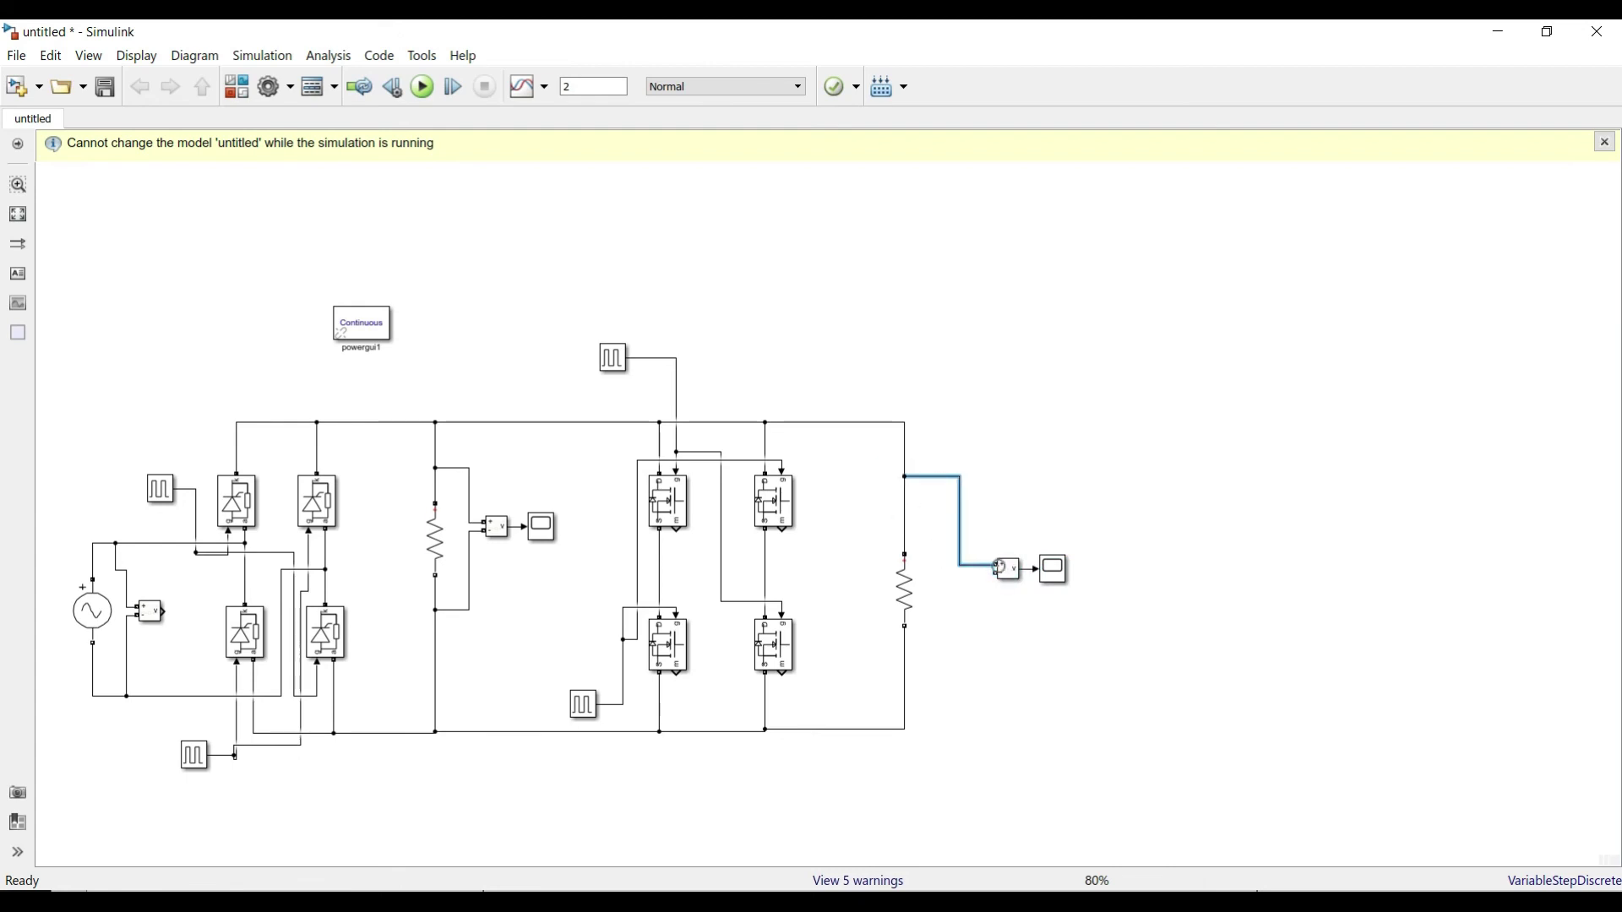
pyautogui.moveTo(995, 575); pyautogui.dragTo(905, 682)
# Step: Delete the new resistor's wires to the rails and connect it between the midpoints of the two MOSFET legs
pyautogui.moveTo(828, 404); pyautogui.dragTo(858, 764)
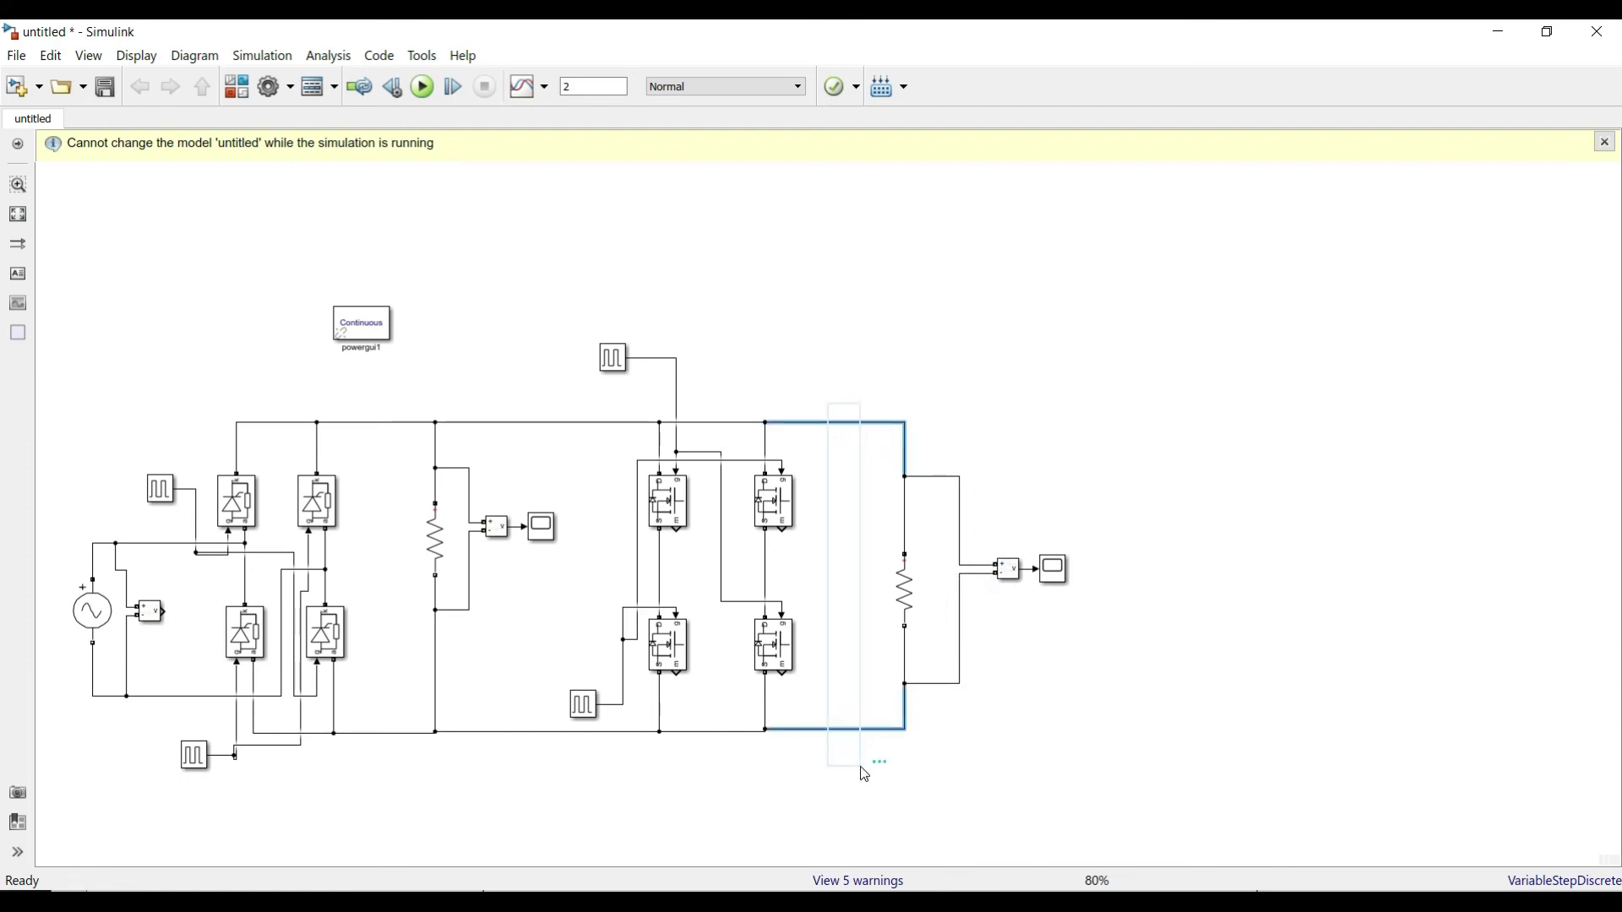
pyautogui.press('Delete')
pyautogui.moveTo(904, 514); pyautogui.dragTo(660, 555)
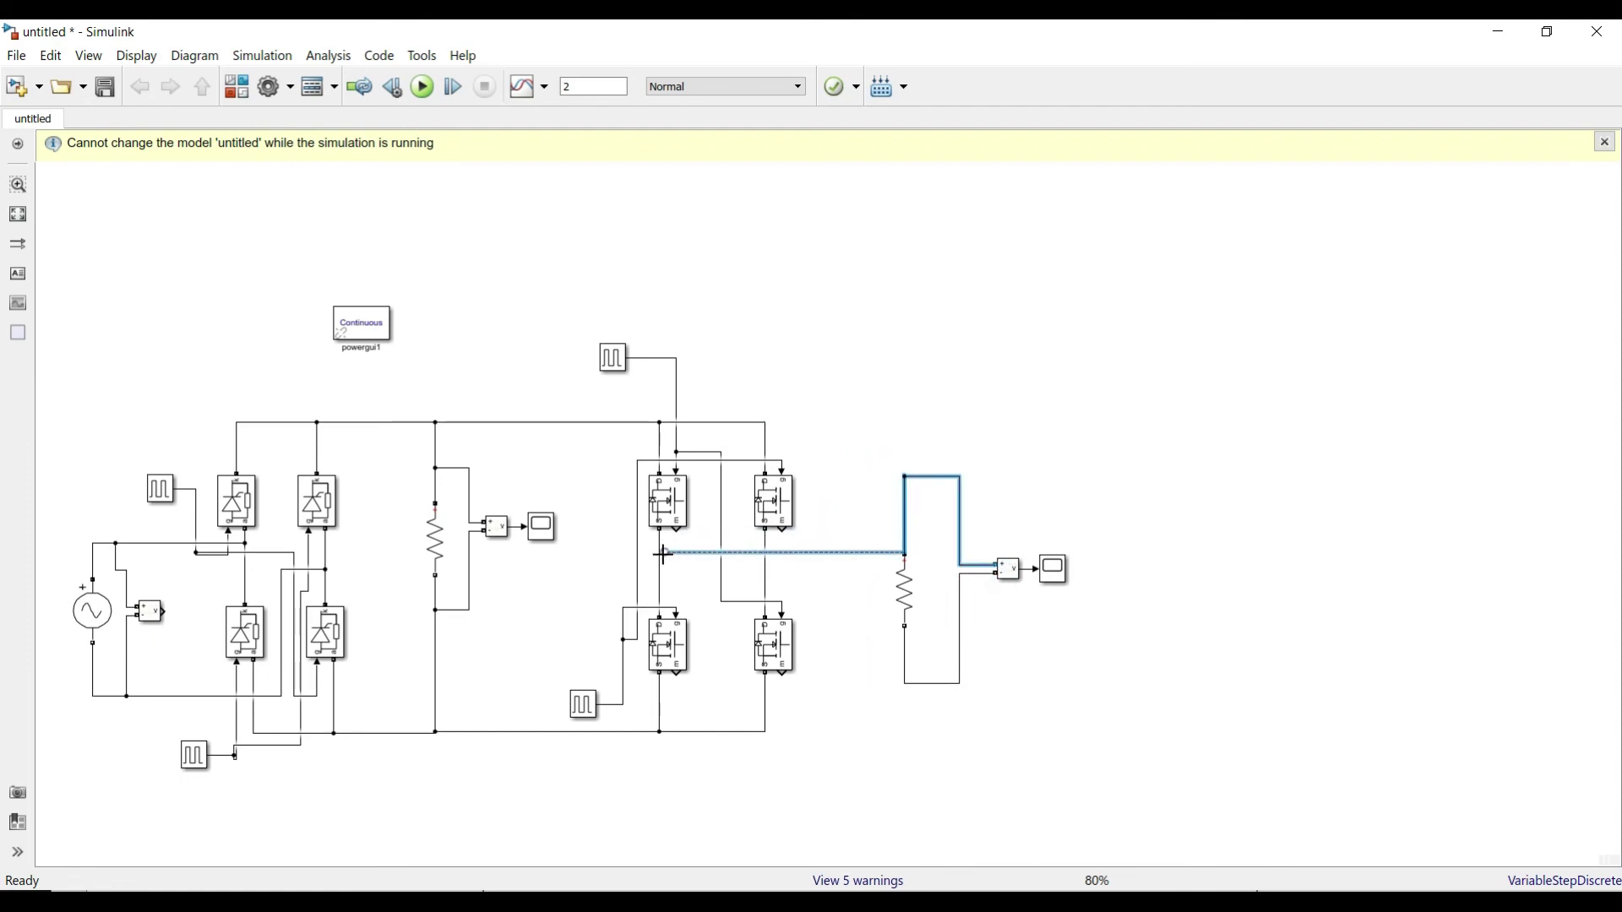
pyautogui.moveTo(903, 686); pyautogui.dragTo(770, 583)
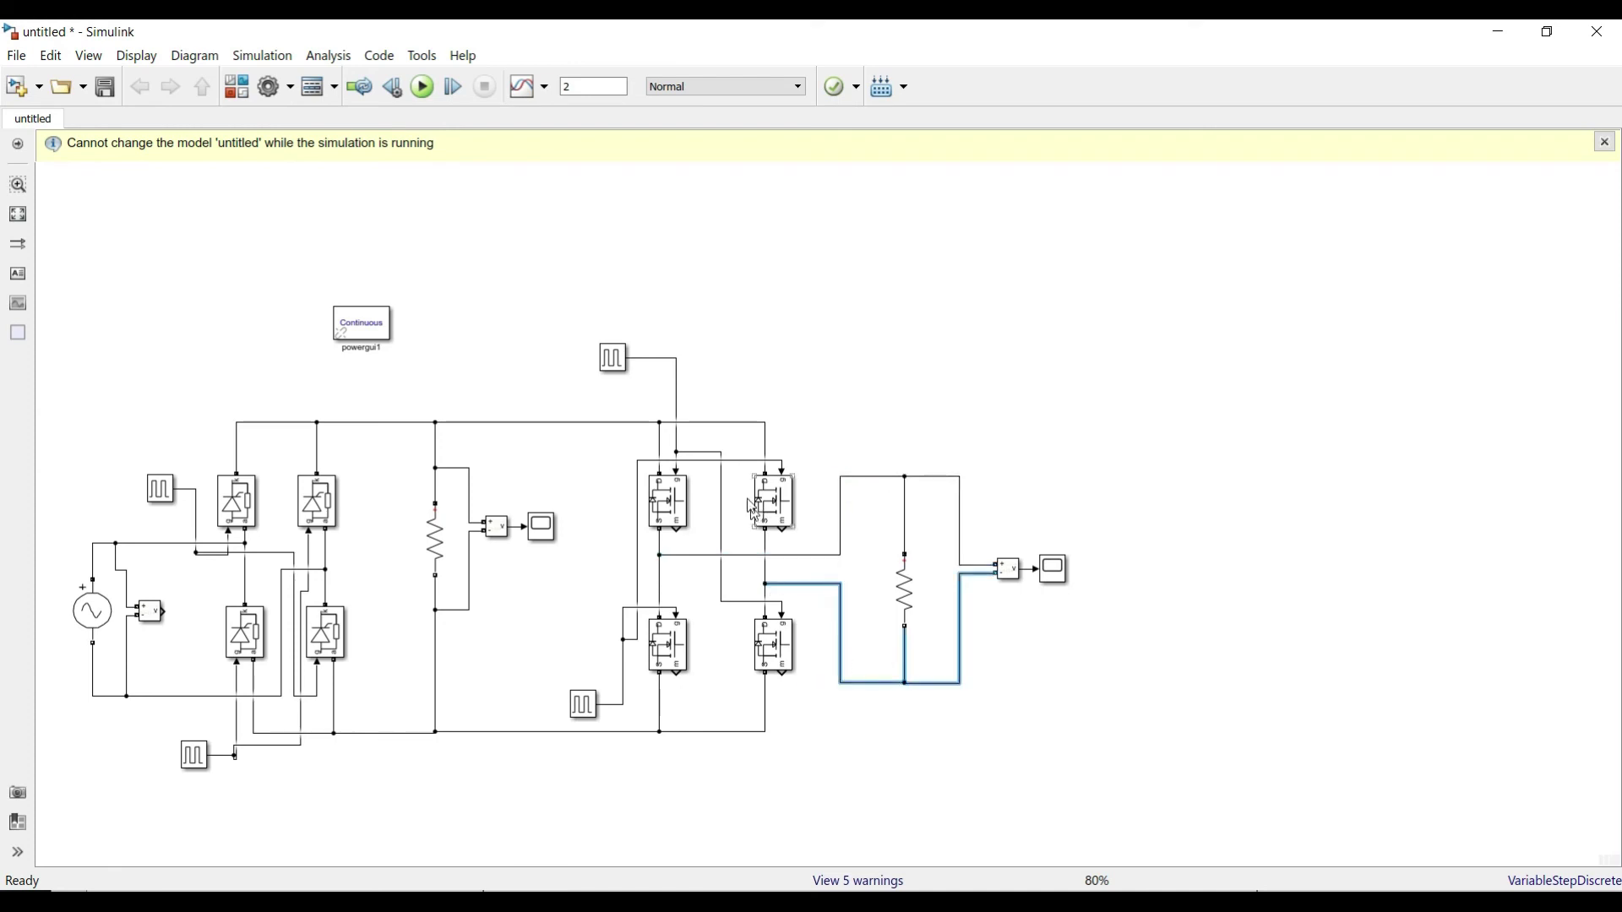
pyautogui.click(766, 437)
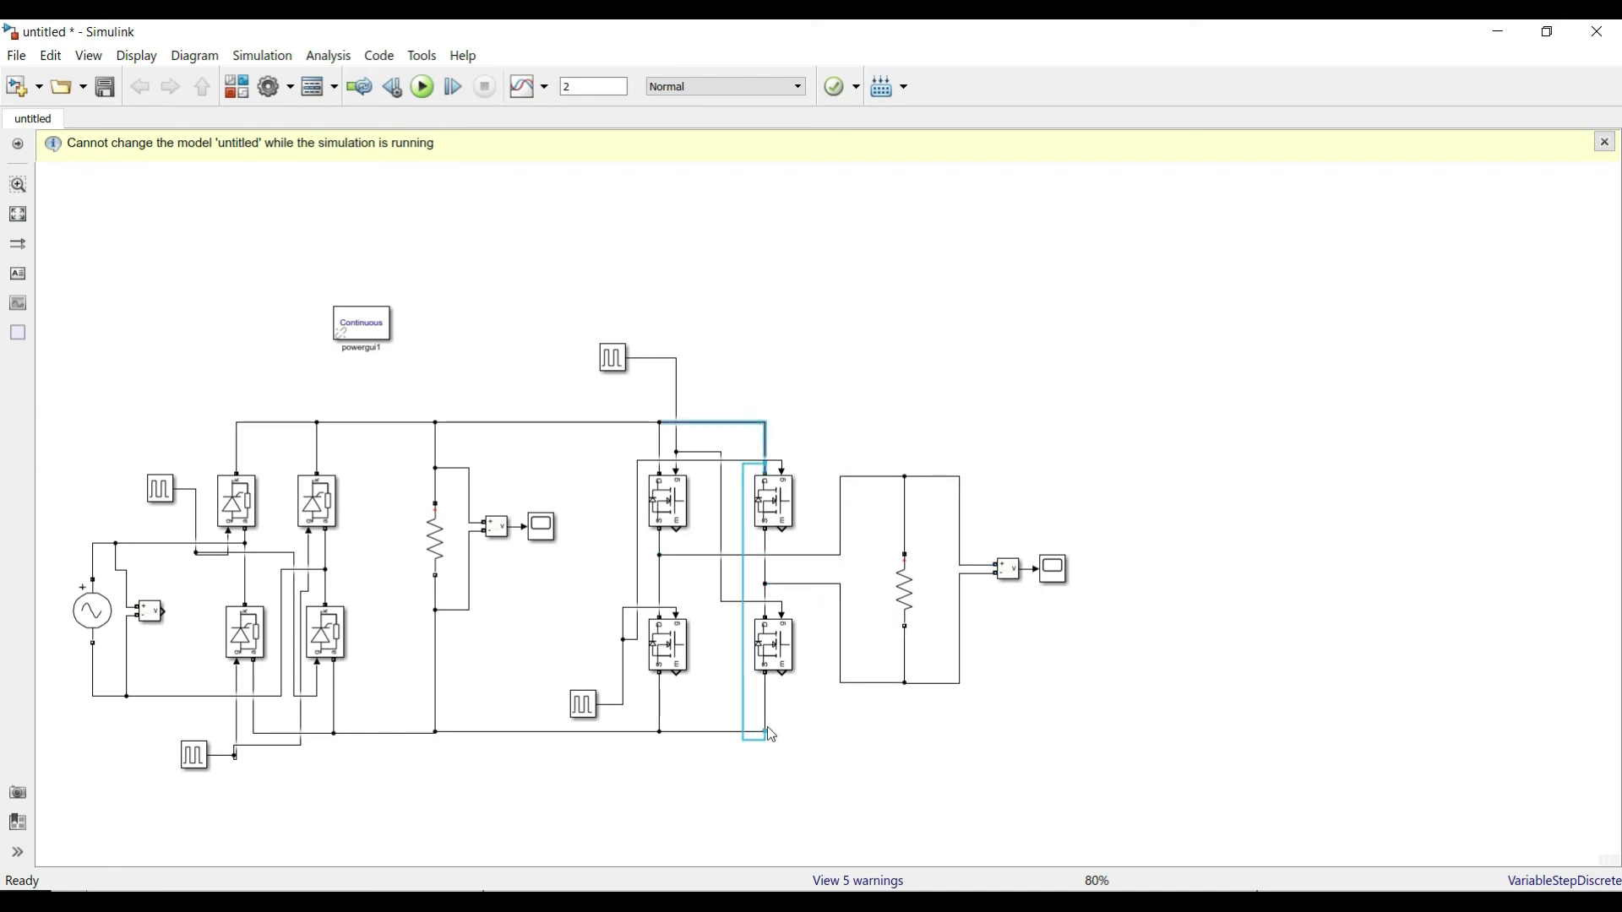
pyautogui.click(1159, 724)
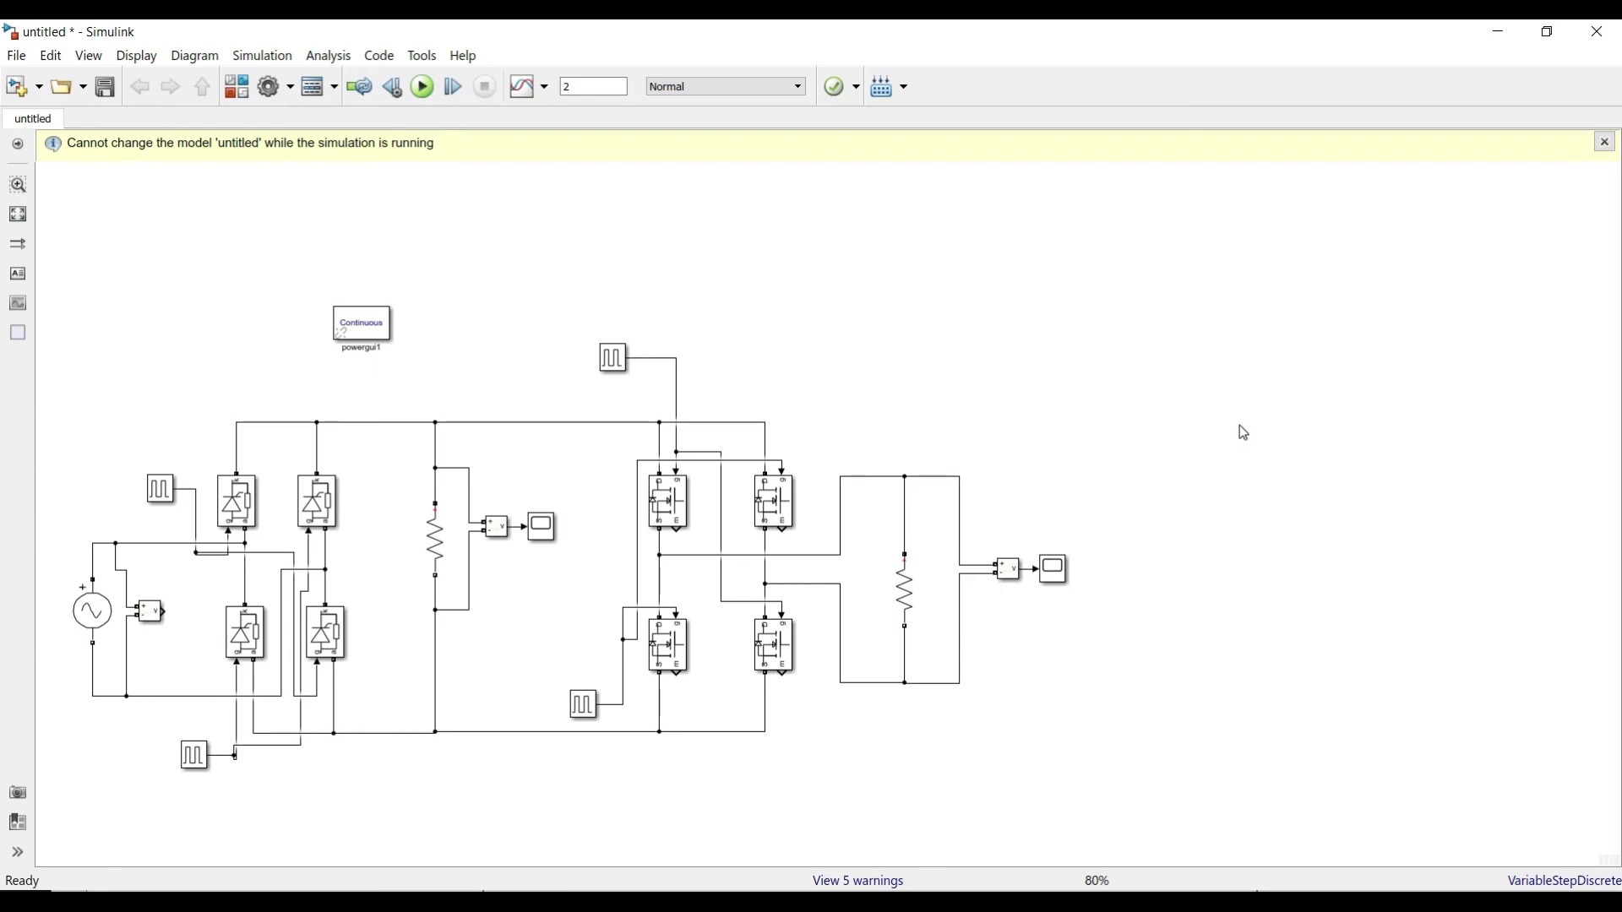
# Step: Run the simulation, dismiss the diagnostics, change the powergui simulation type to Discrete and rerun
pyautogui.click(425, 97)
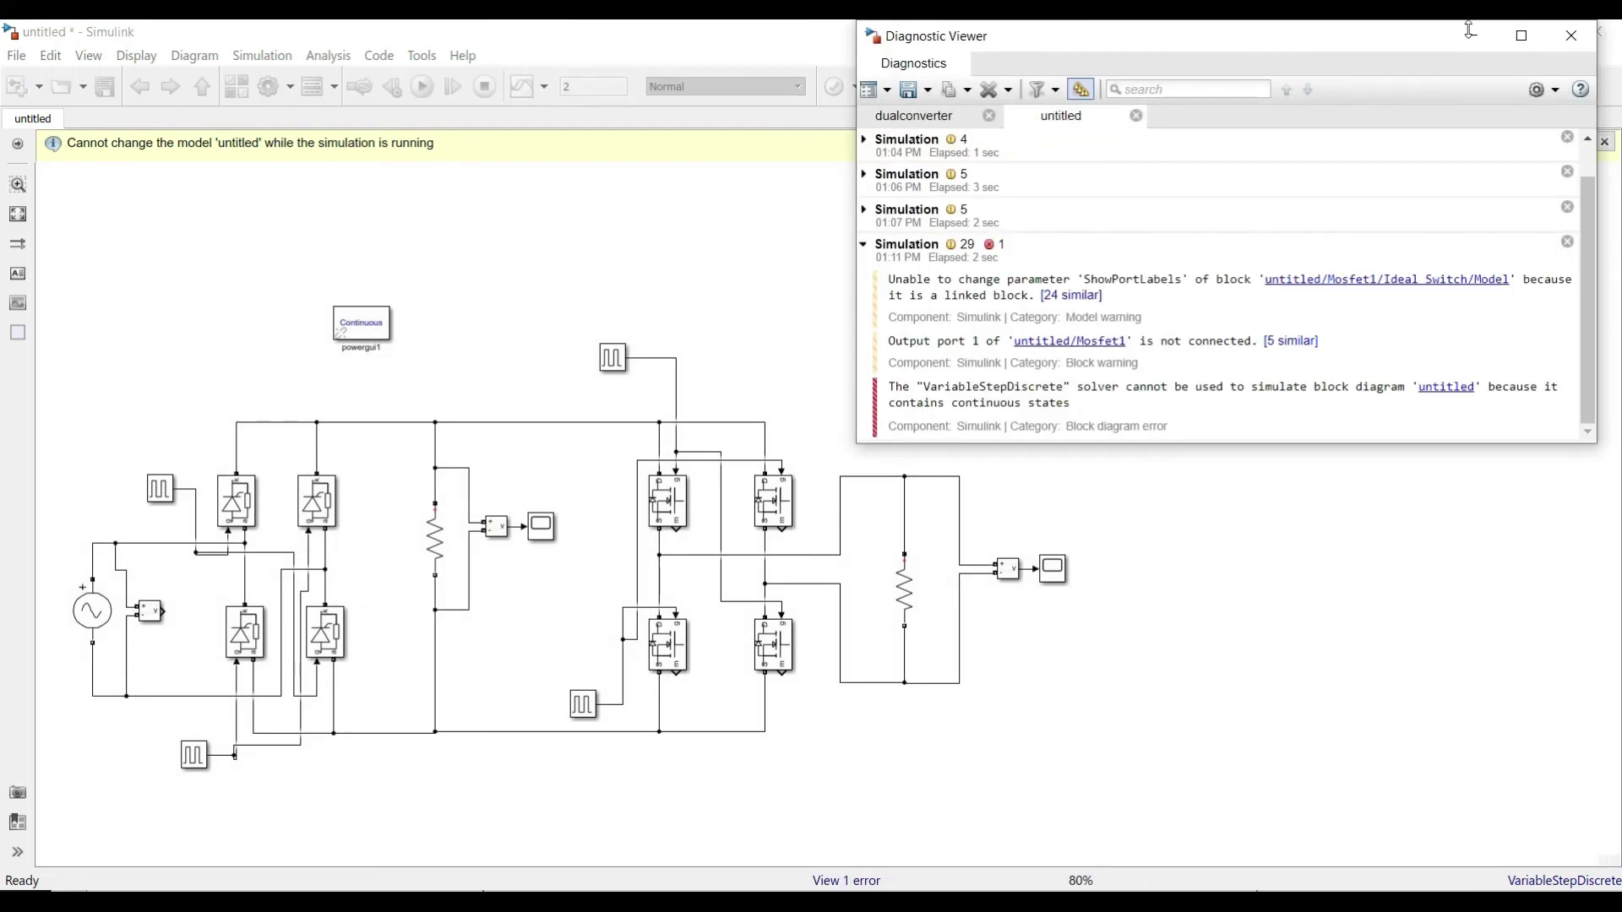
pyautogui.click(1571, 36)
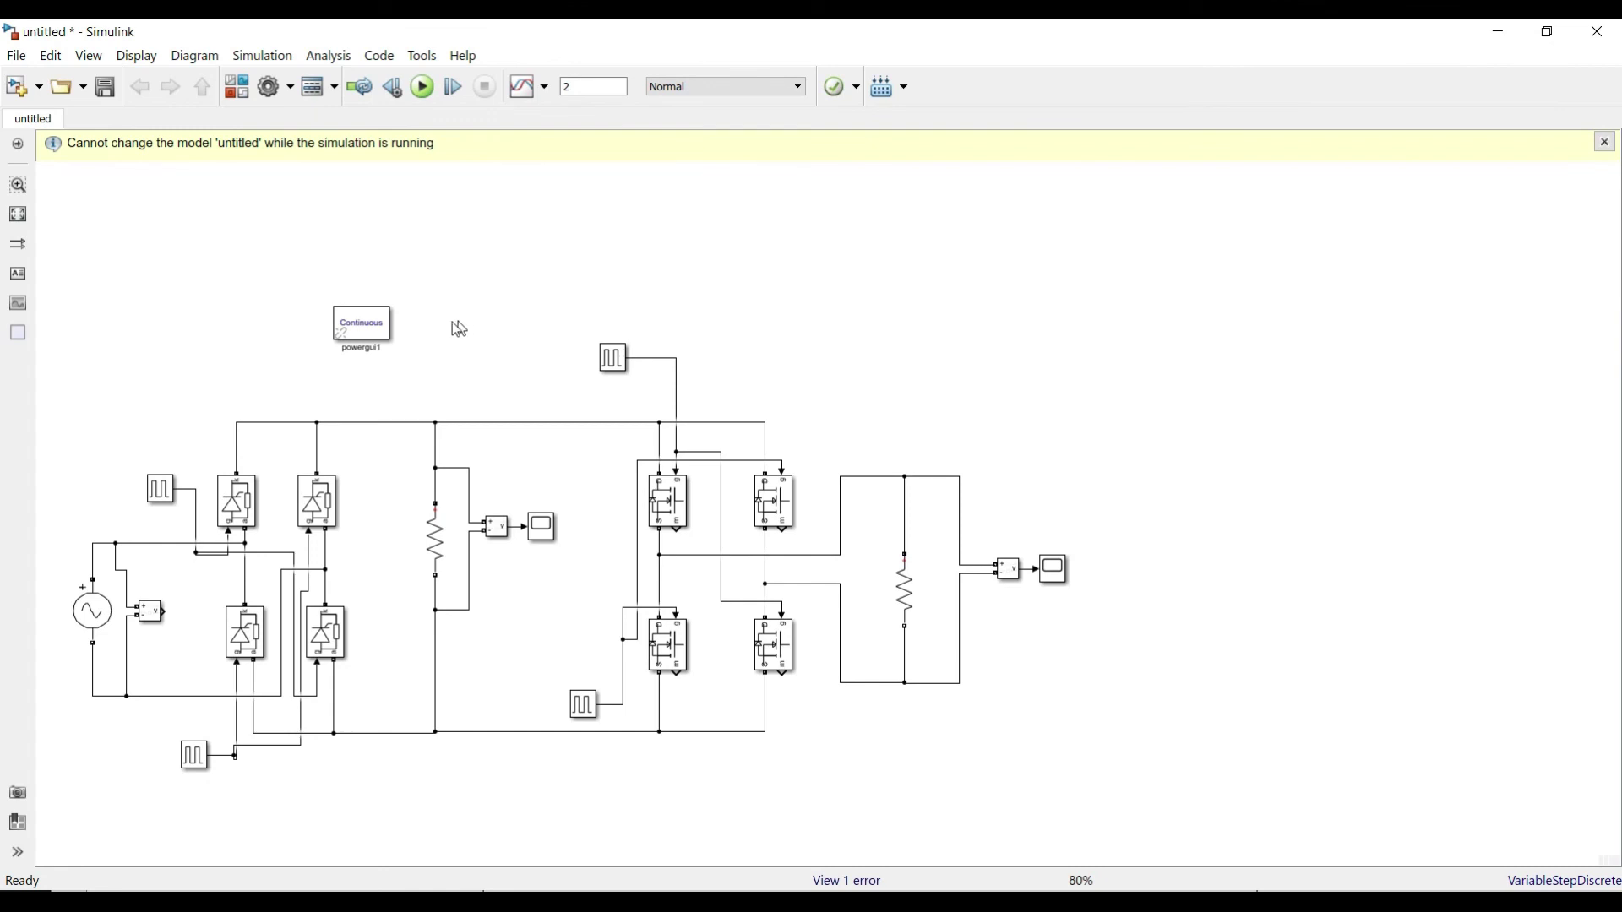
pyautogui.doubleClick(365, 331)
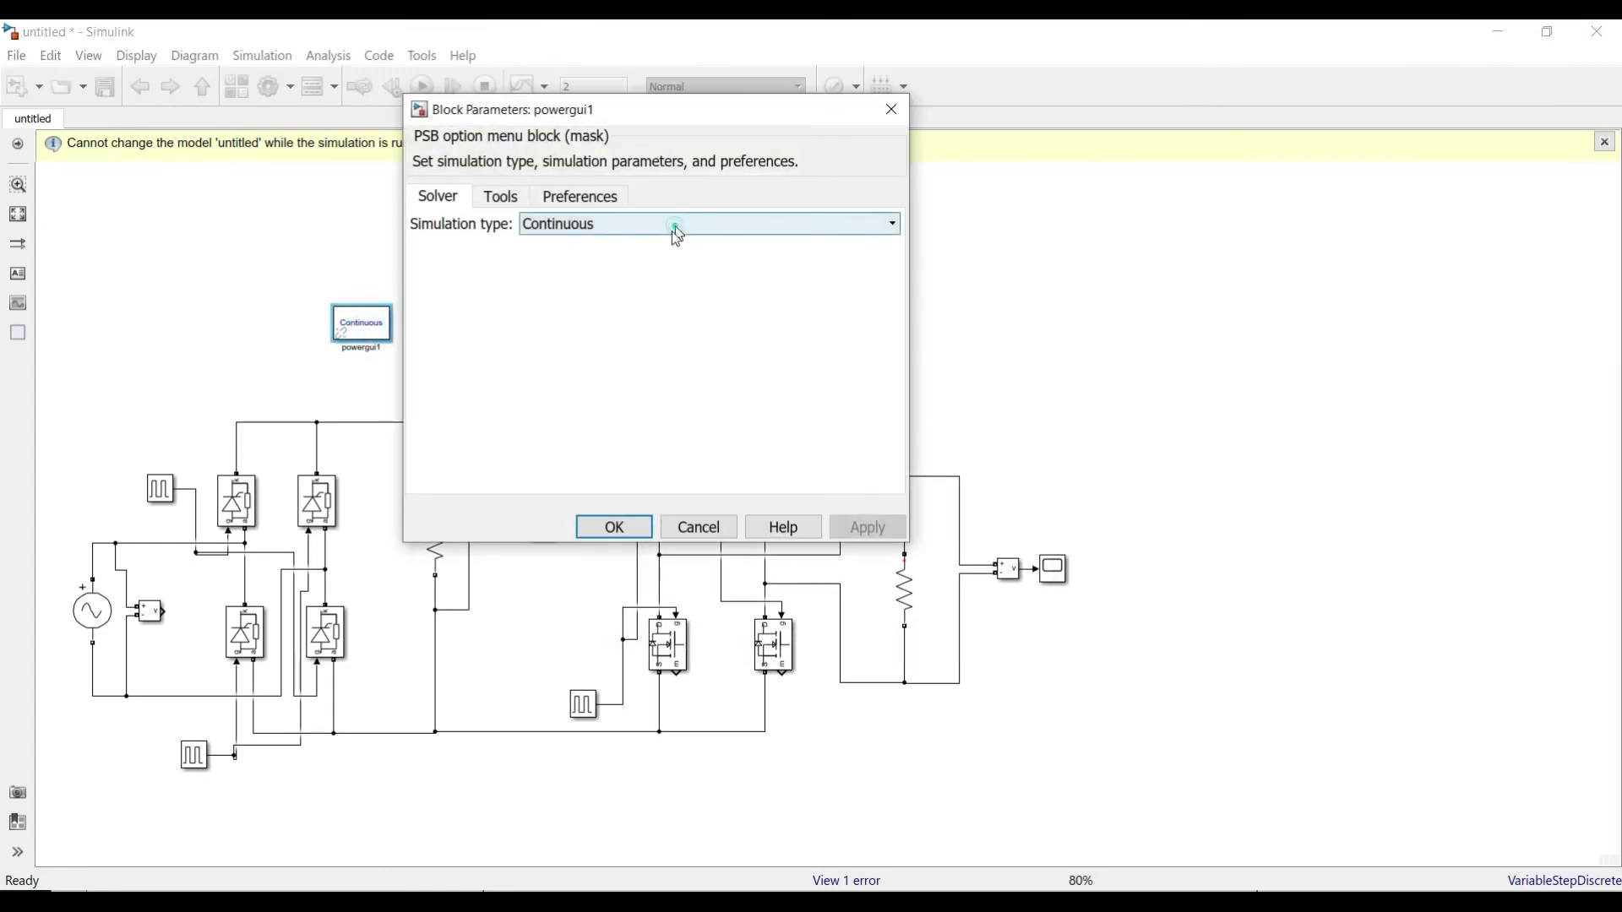
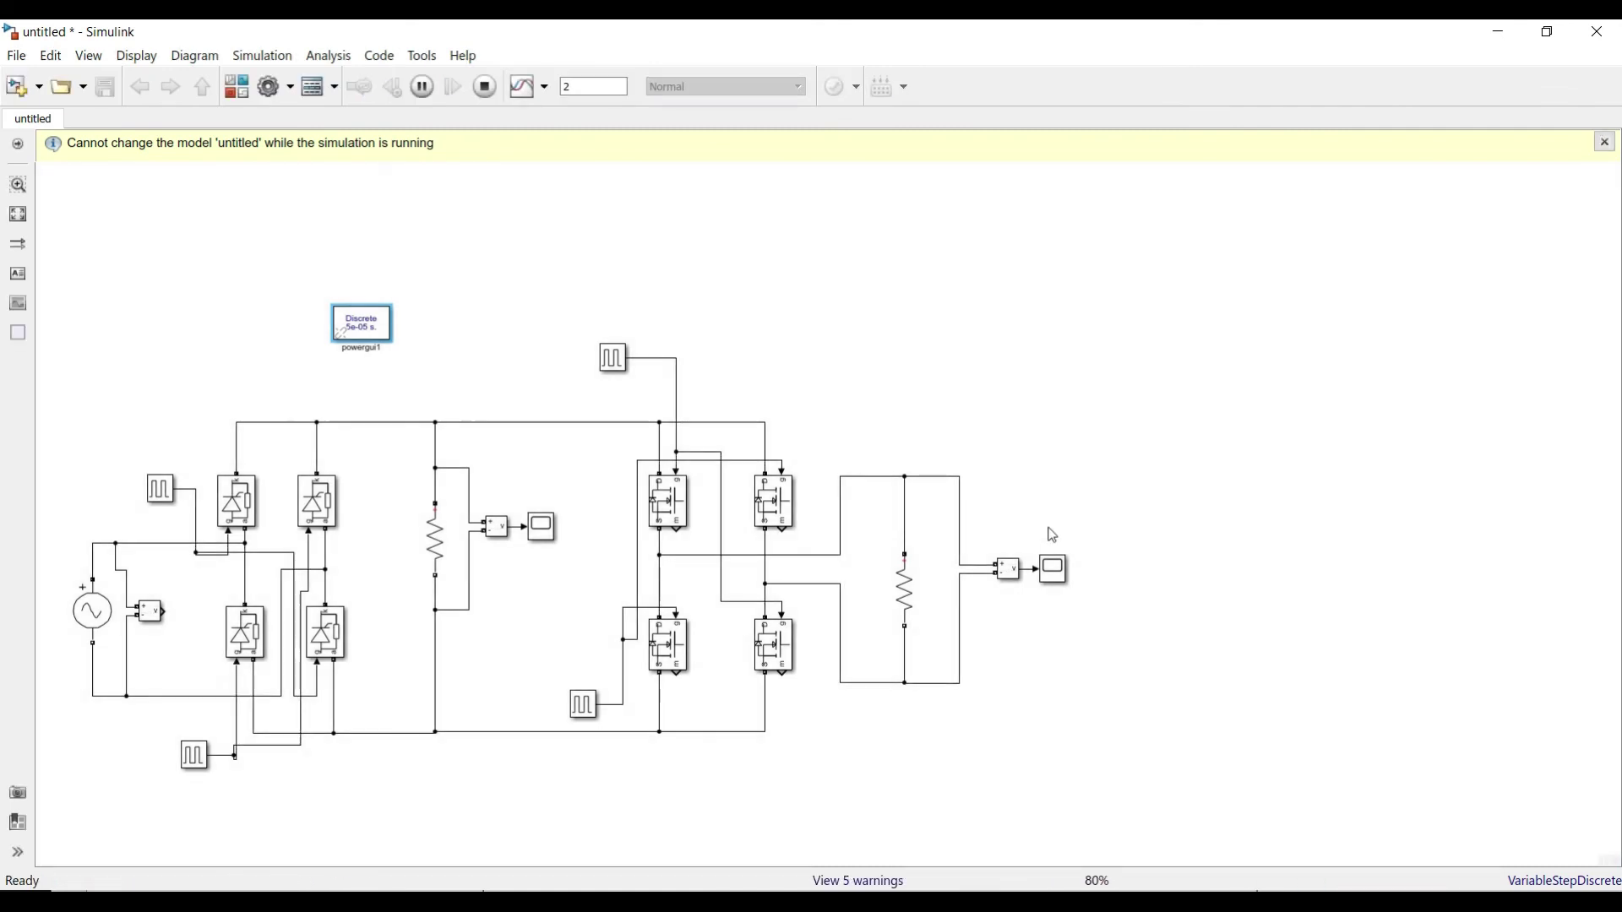
# Step: Examine the bridge load's voltage waveform in Scope1, scaling the axes and zooming along time to individual cycles
pyautogui.doubleClick(1054, 569)
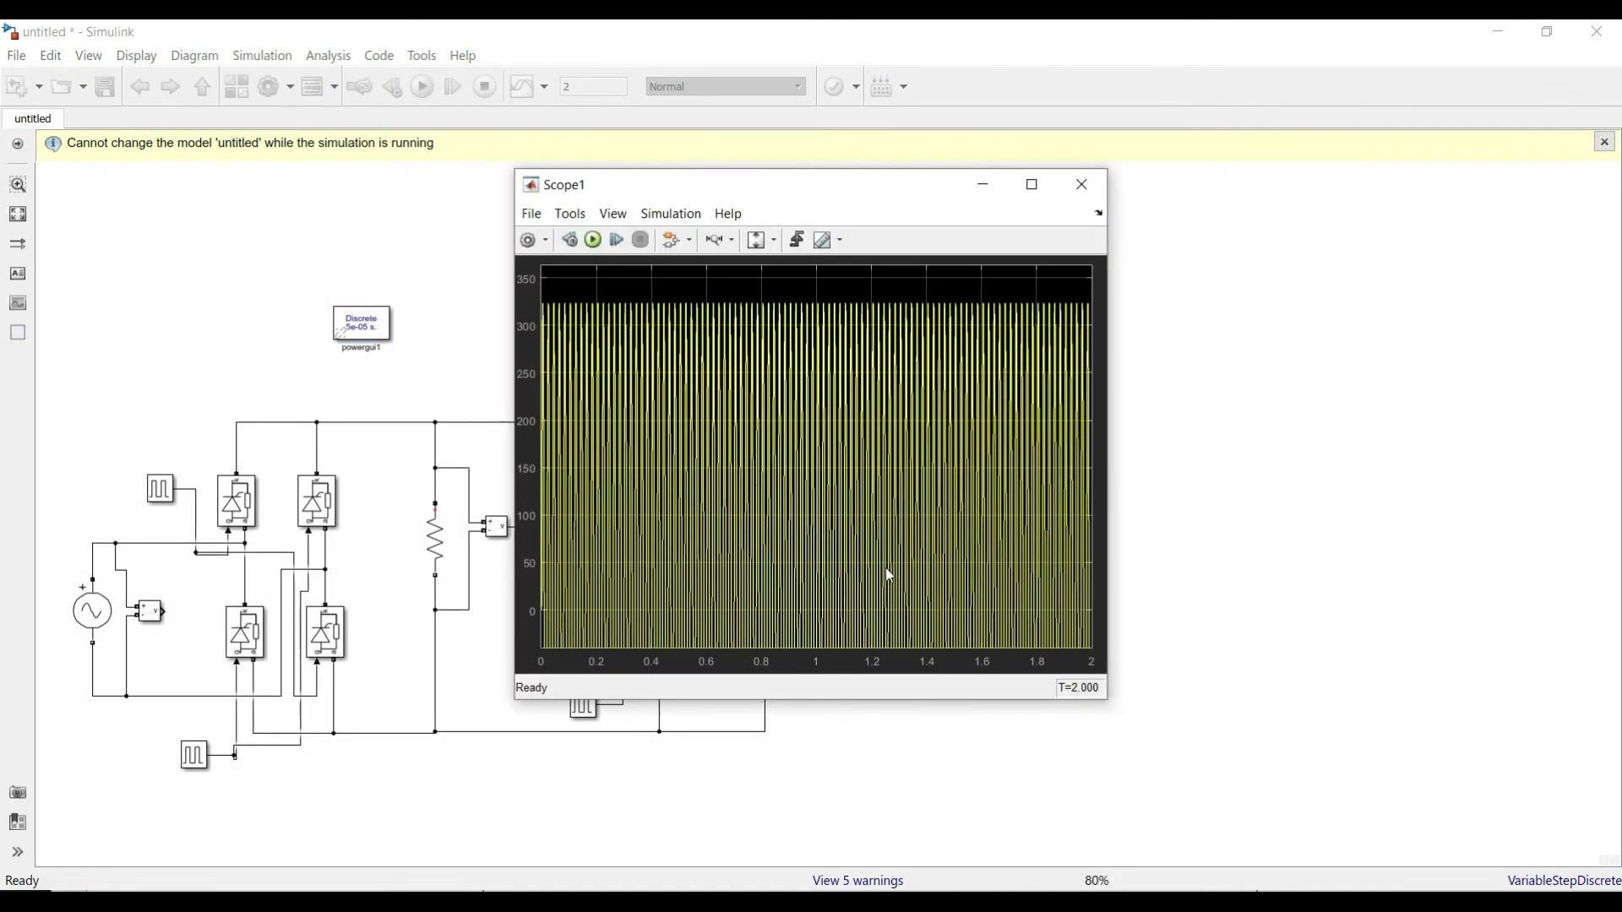
pyautogui.click(758, 240)
pyautogui.click(717, 240)
pyautogui.click(650, 394)
pyautogui.click(709, 442)
pyautogui.click(630, 459)
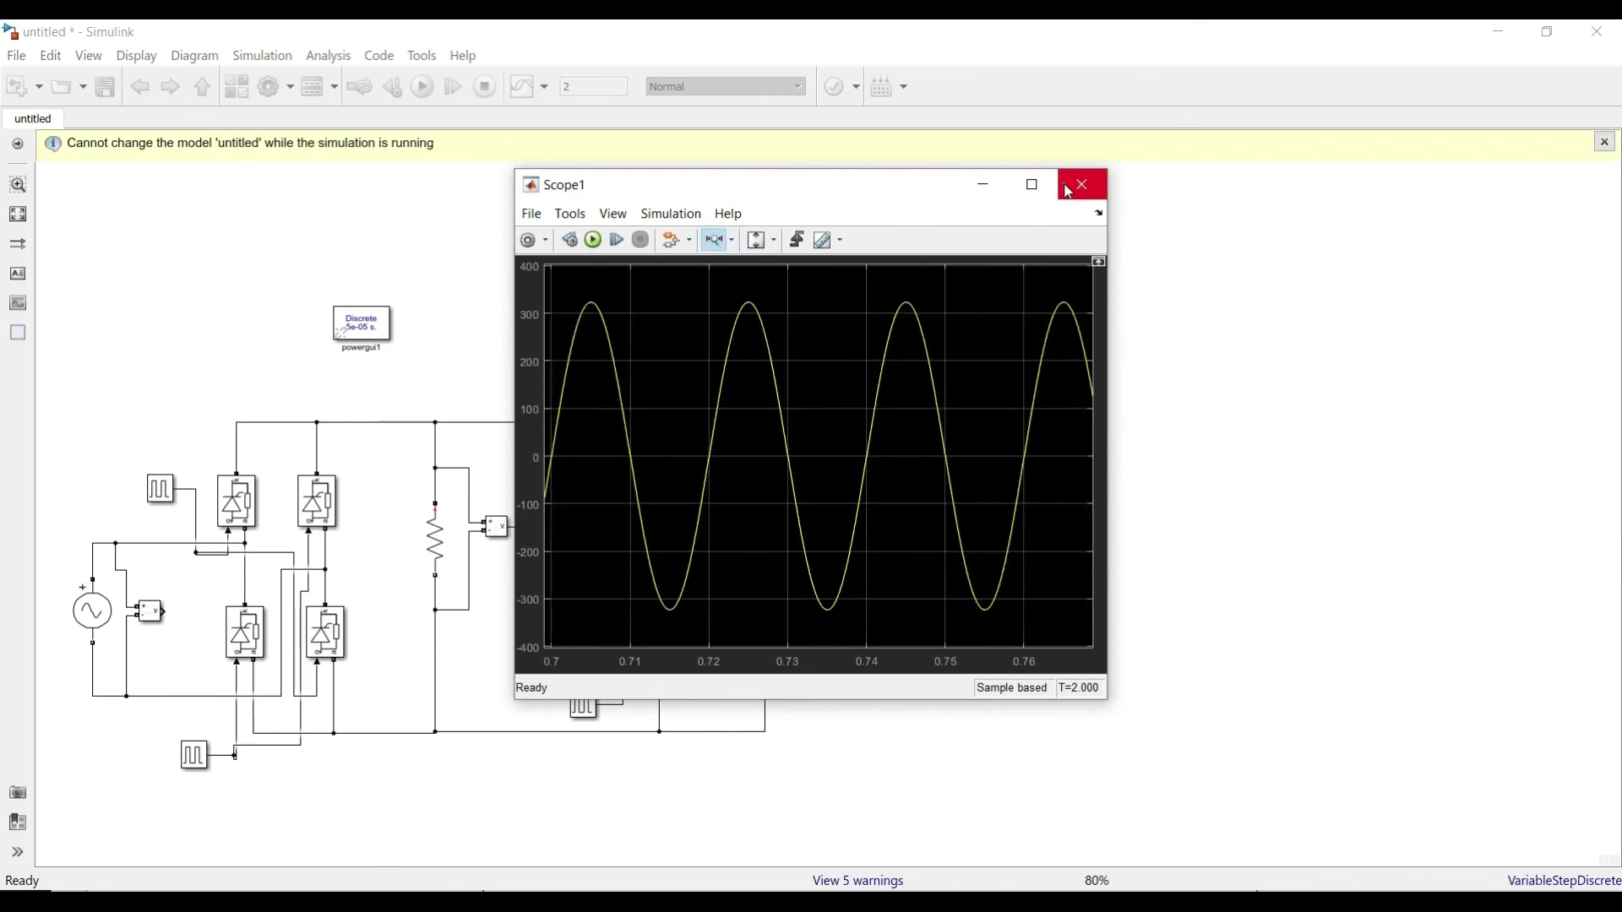
pyautogui.click(1069, 193)
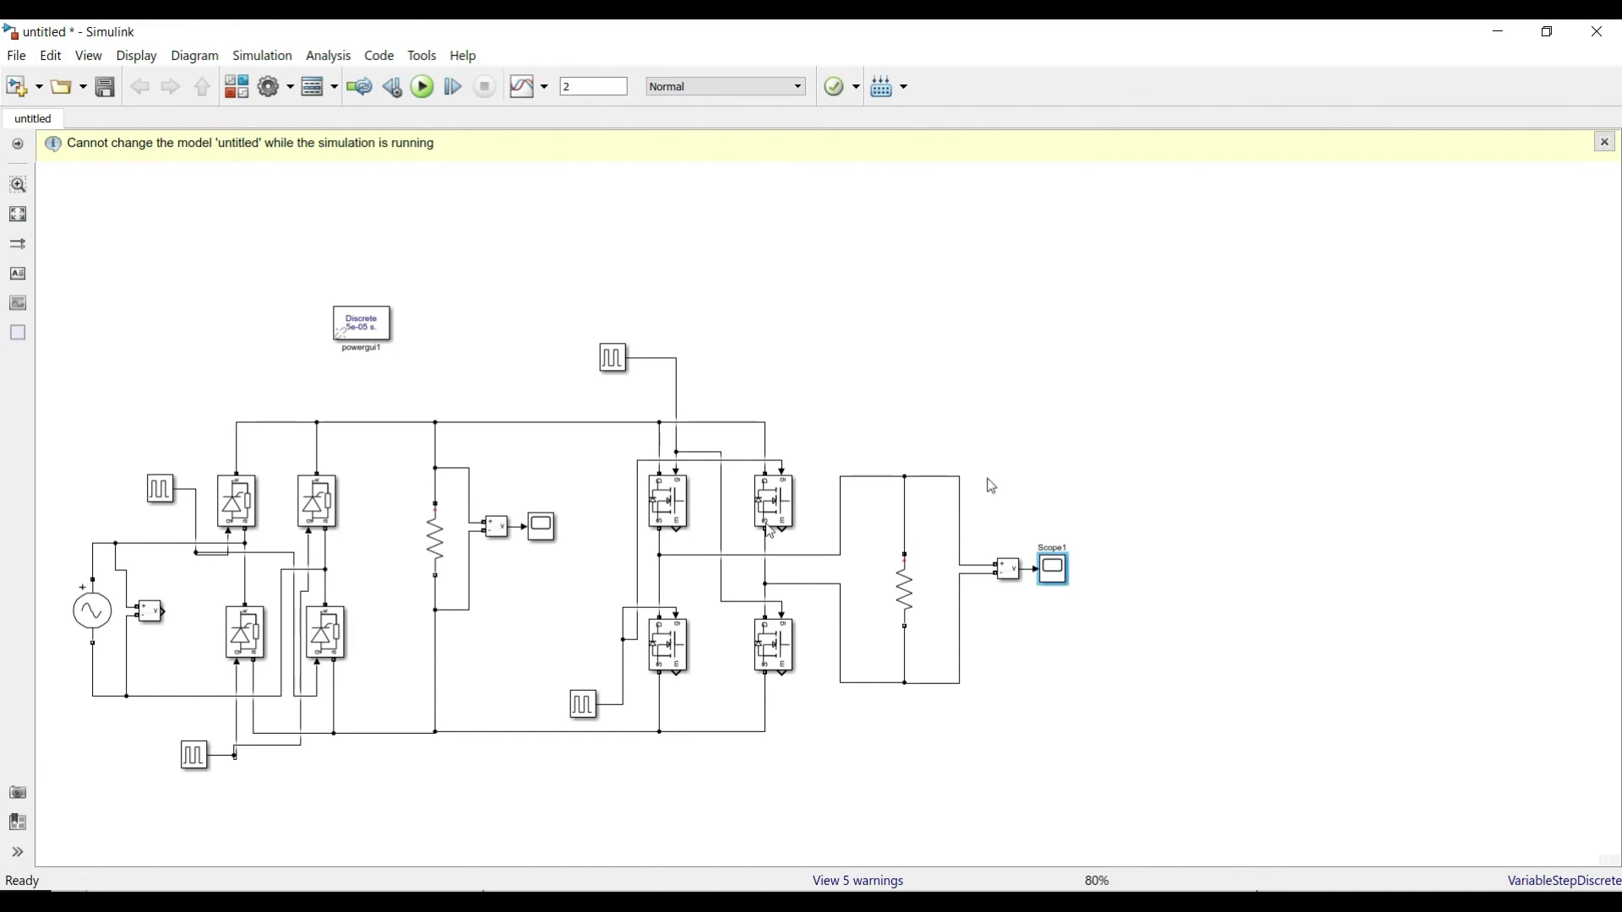
# Step: Copy Scope1 to the free area beside the circuit and set the copy's number of input ports to 2
pyautogui.moveTo(1058, 572); pyautogui.dragTo(1231, 495)
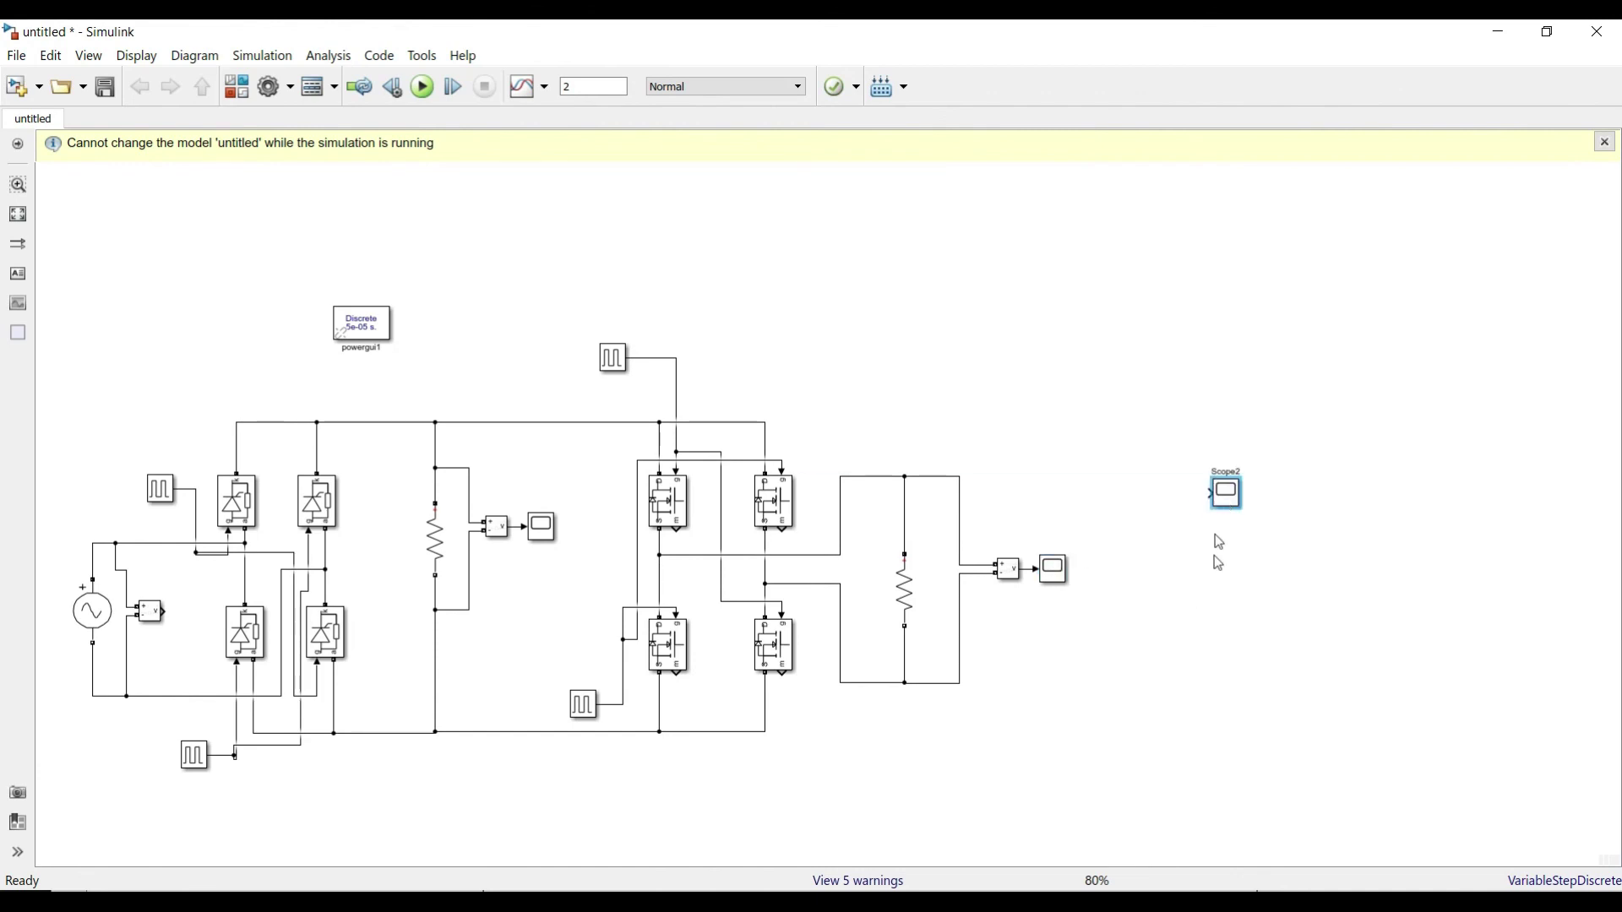
pyautogui.doubleClick(1216, 492)
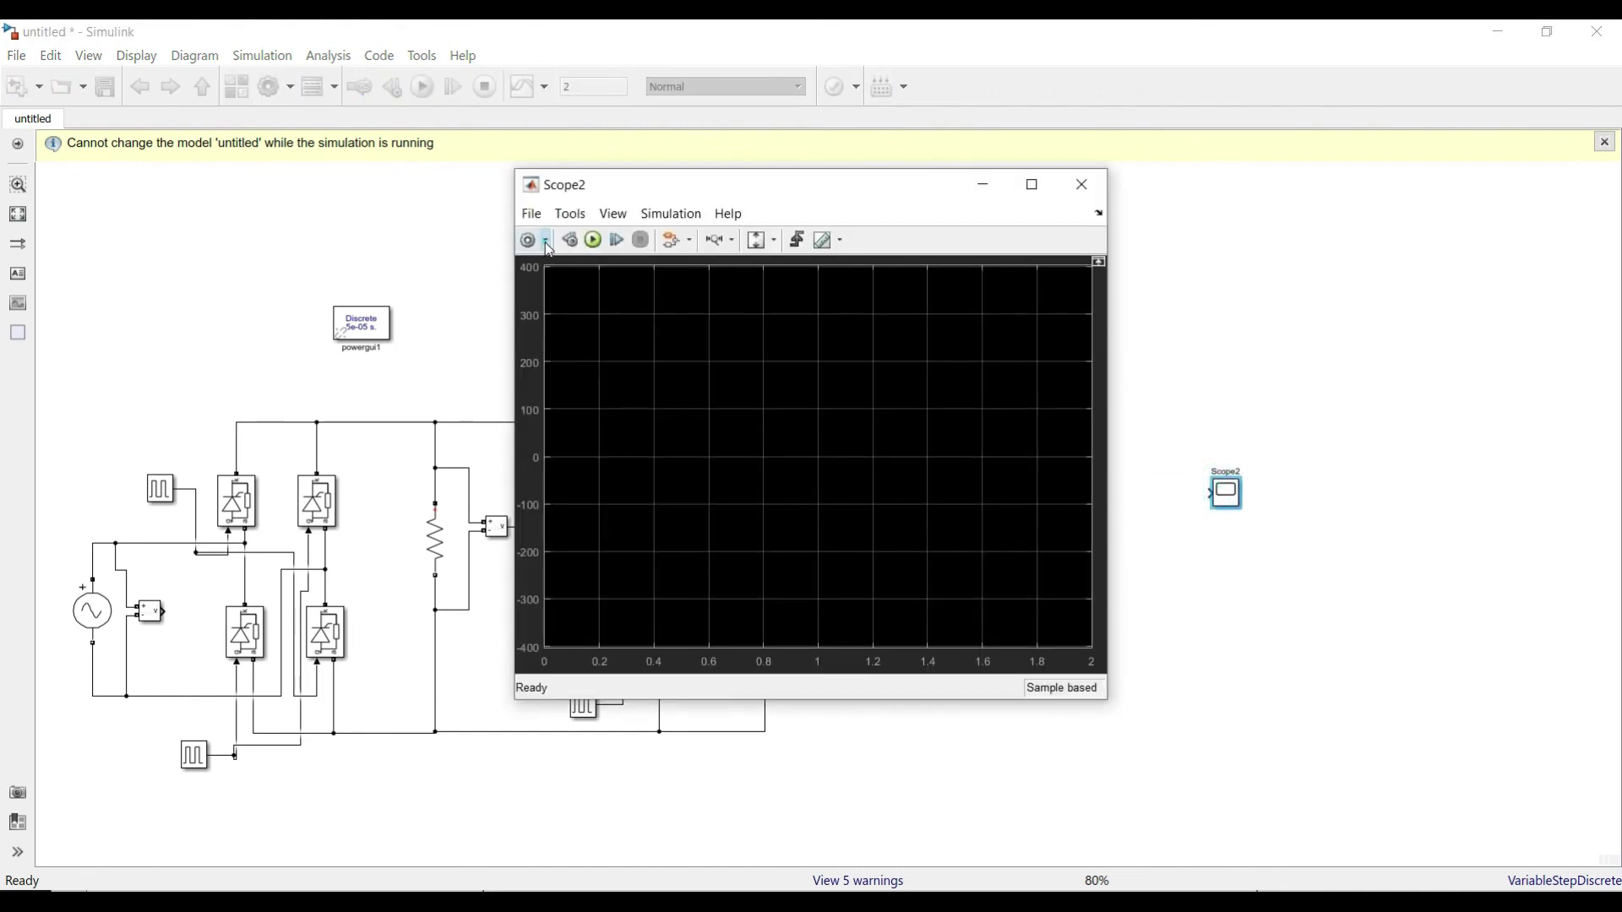
pyautogui.click(529, 242)
pyautogui.doubleClick(800, 411)
pyautogui.write('2')
pyautogui.press('Return')
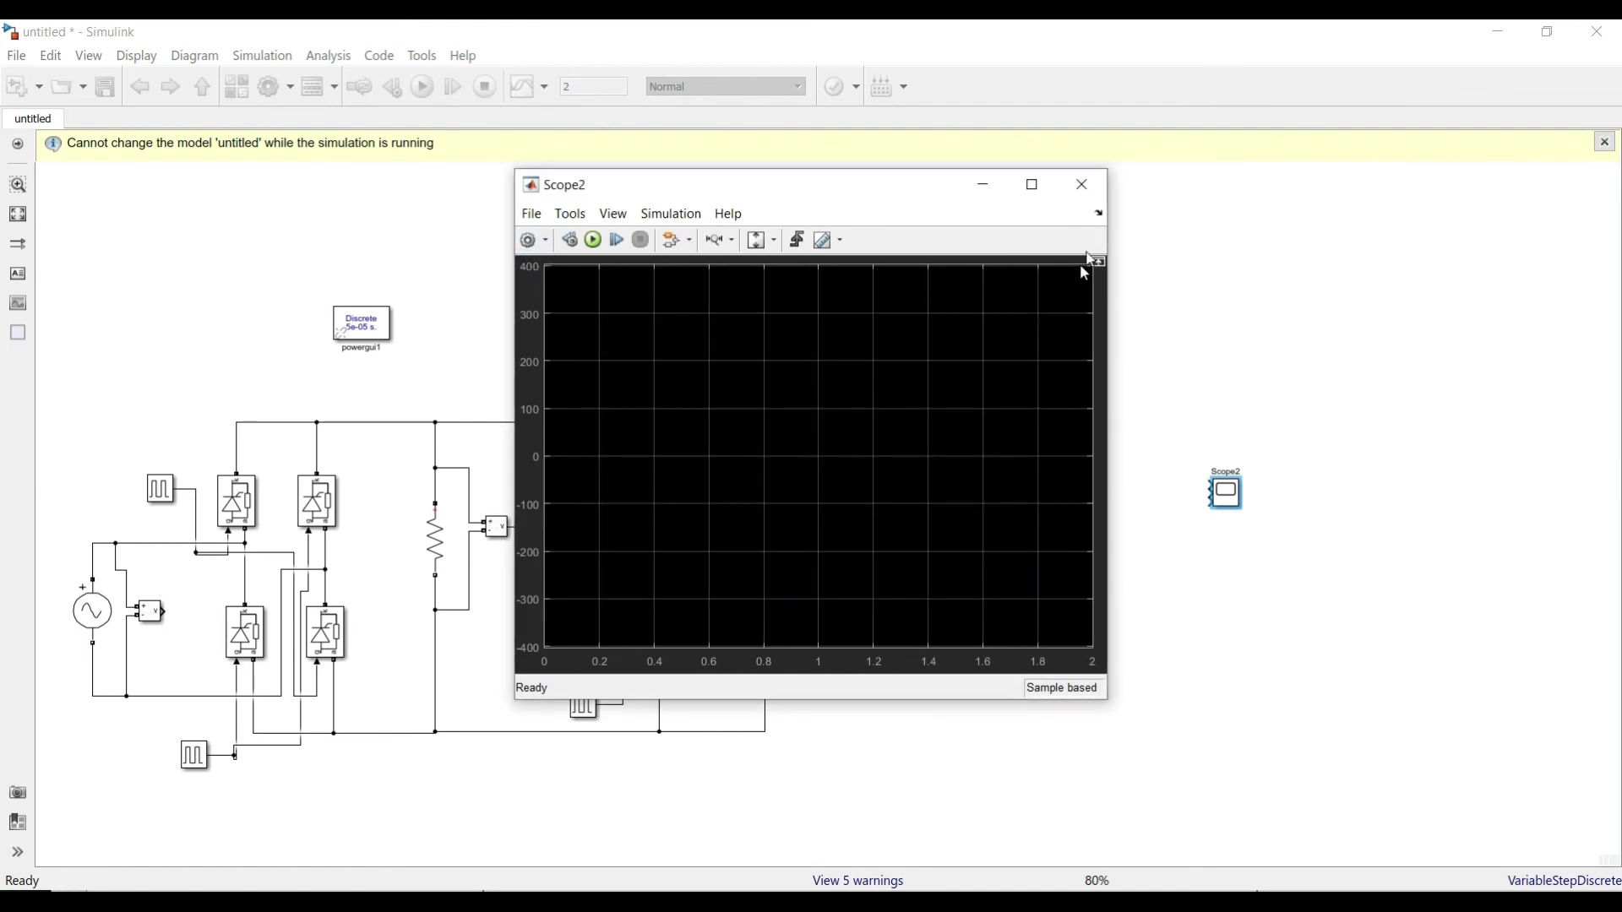
# Step: Set the copied Scope's display layout to plots stacked in a single column
pyautogui.click(548, 243)
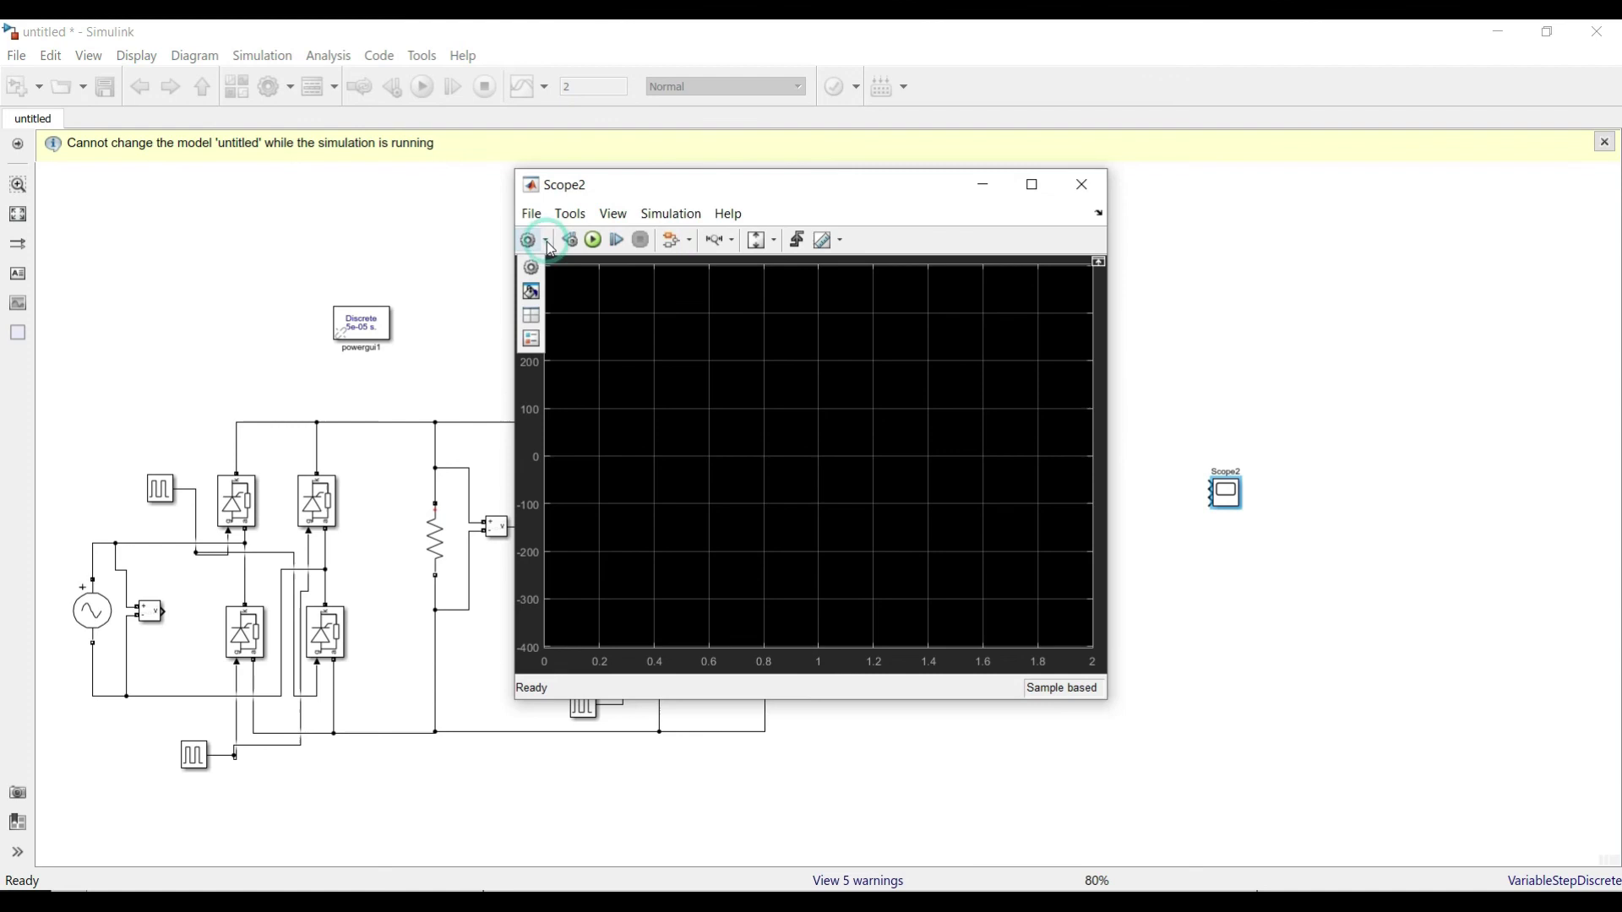
pyautogui.click(531, 315)
pyautogui.click(538, 380)
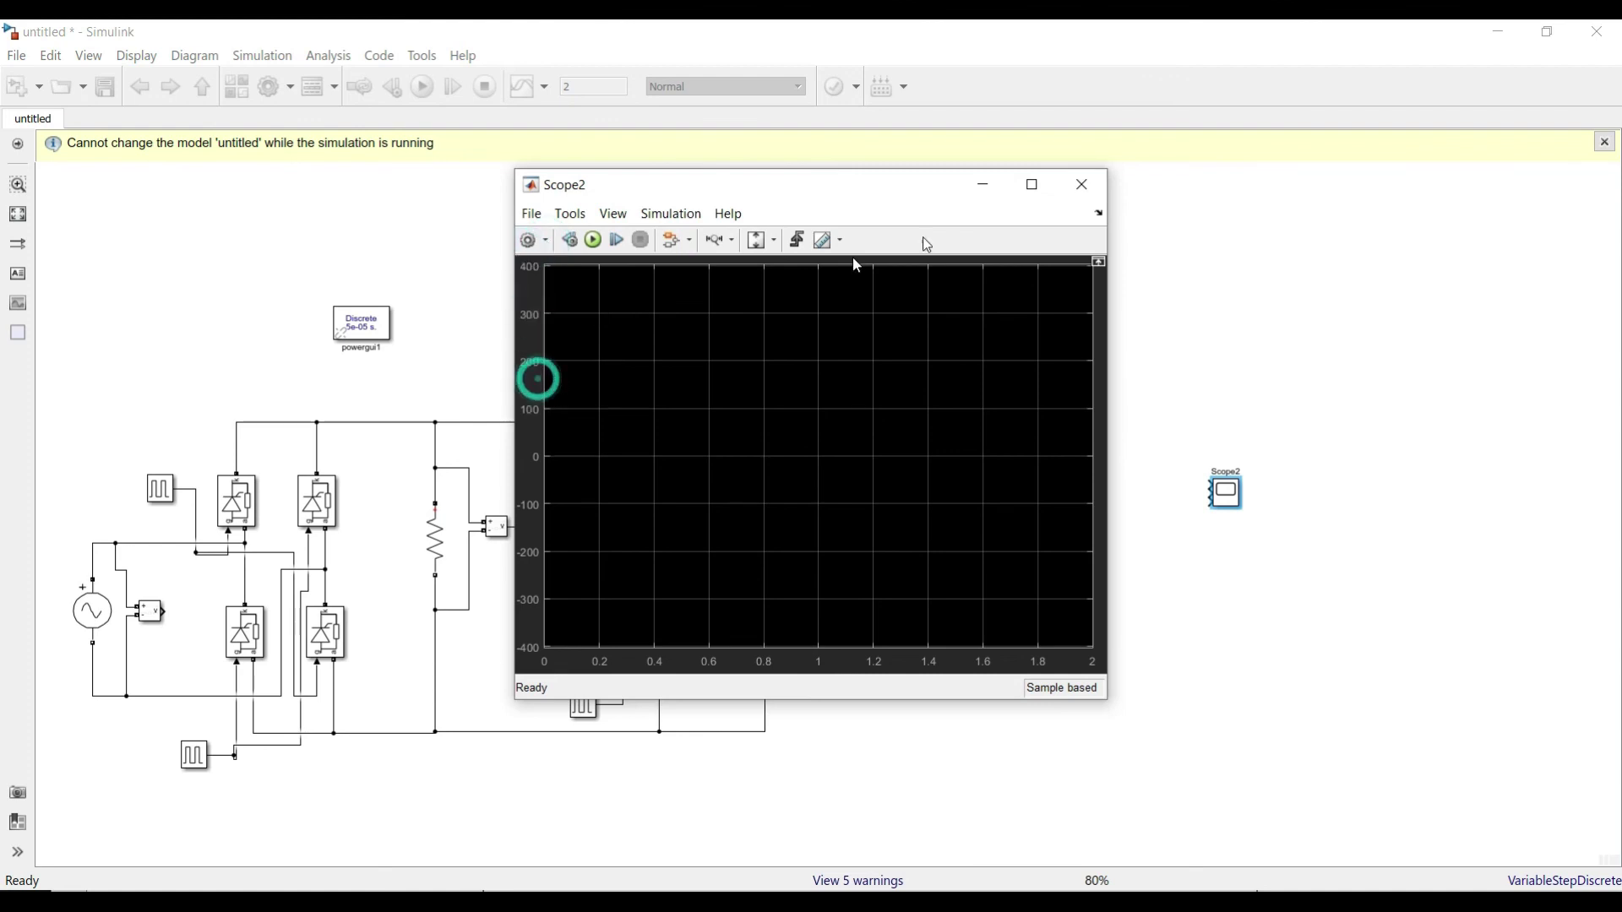
# Step: Enlarge the Scope2 block and wire its three inputs, in order, to the source, rectifier output and bridge load voltage measurements
pyautogui.click(1082, 184)
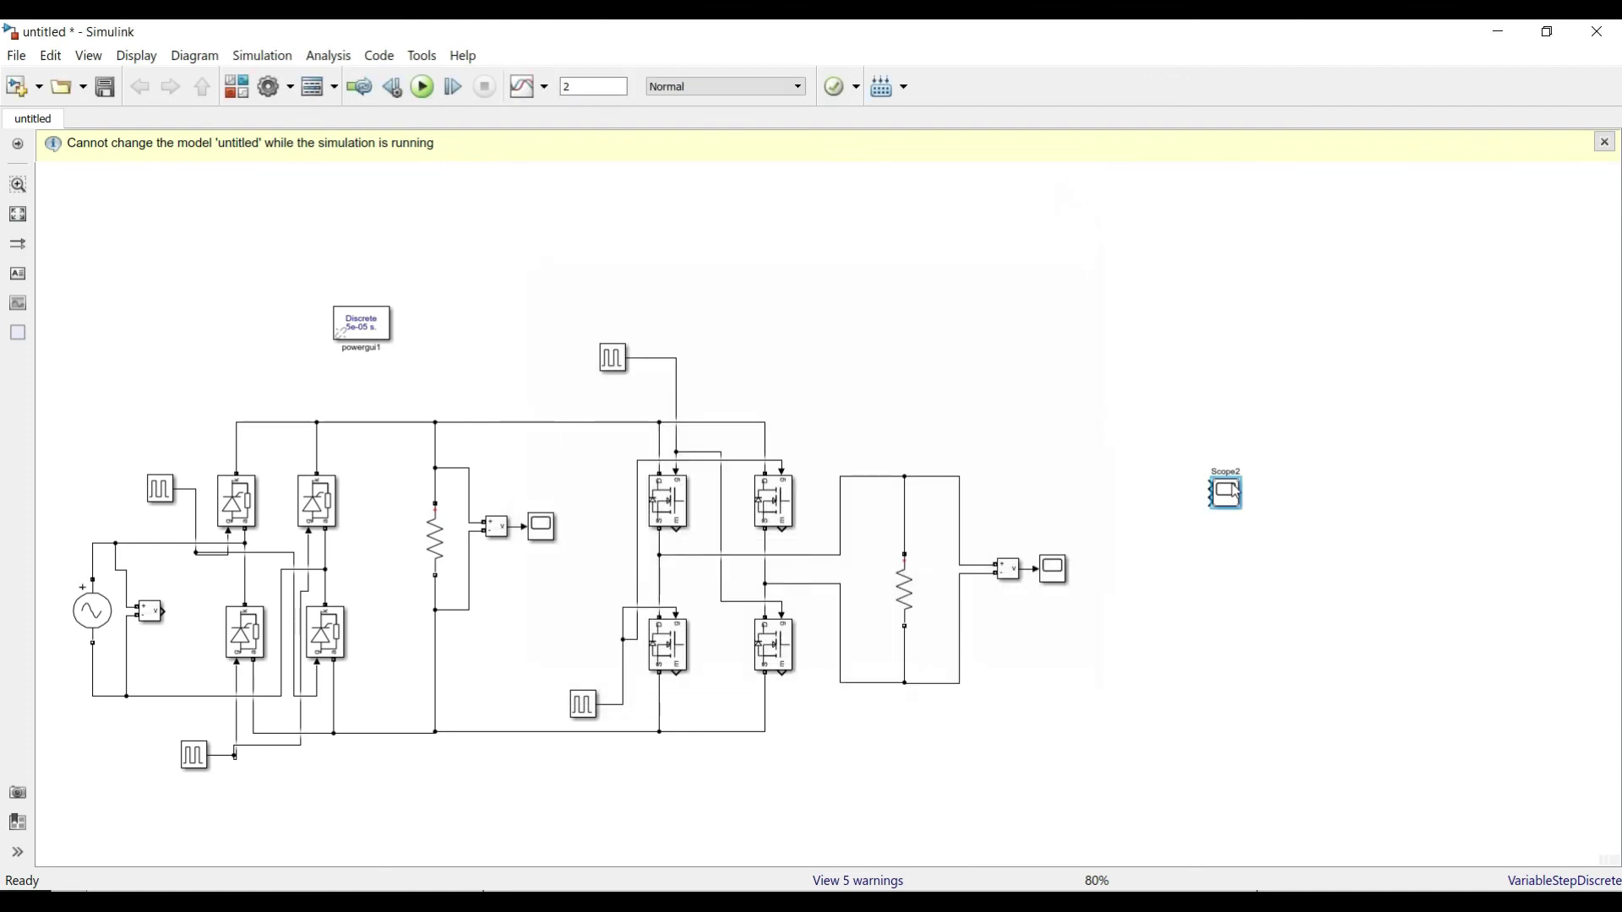
pyautogui.moveTo(1242, 509); pyautogui.dragTo(1398, 650)
pyautogui.moveTo(1211, 514)
pyautogui.mouseDown()
pyautogui.moveTo(350, 538)
pyautogui.moveTo(169, 611)
pyautogui.mouseUp()
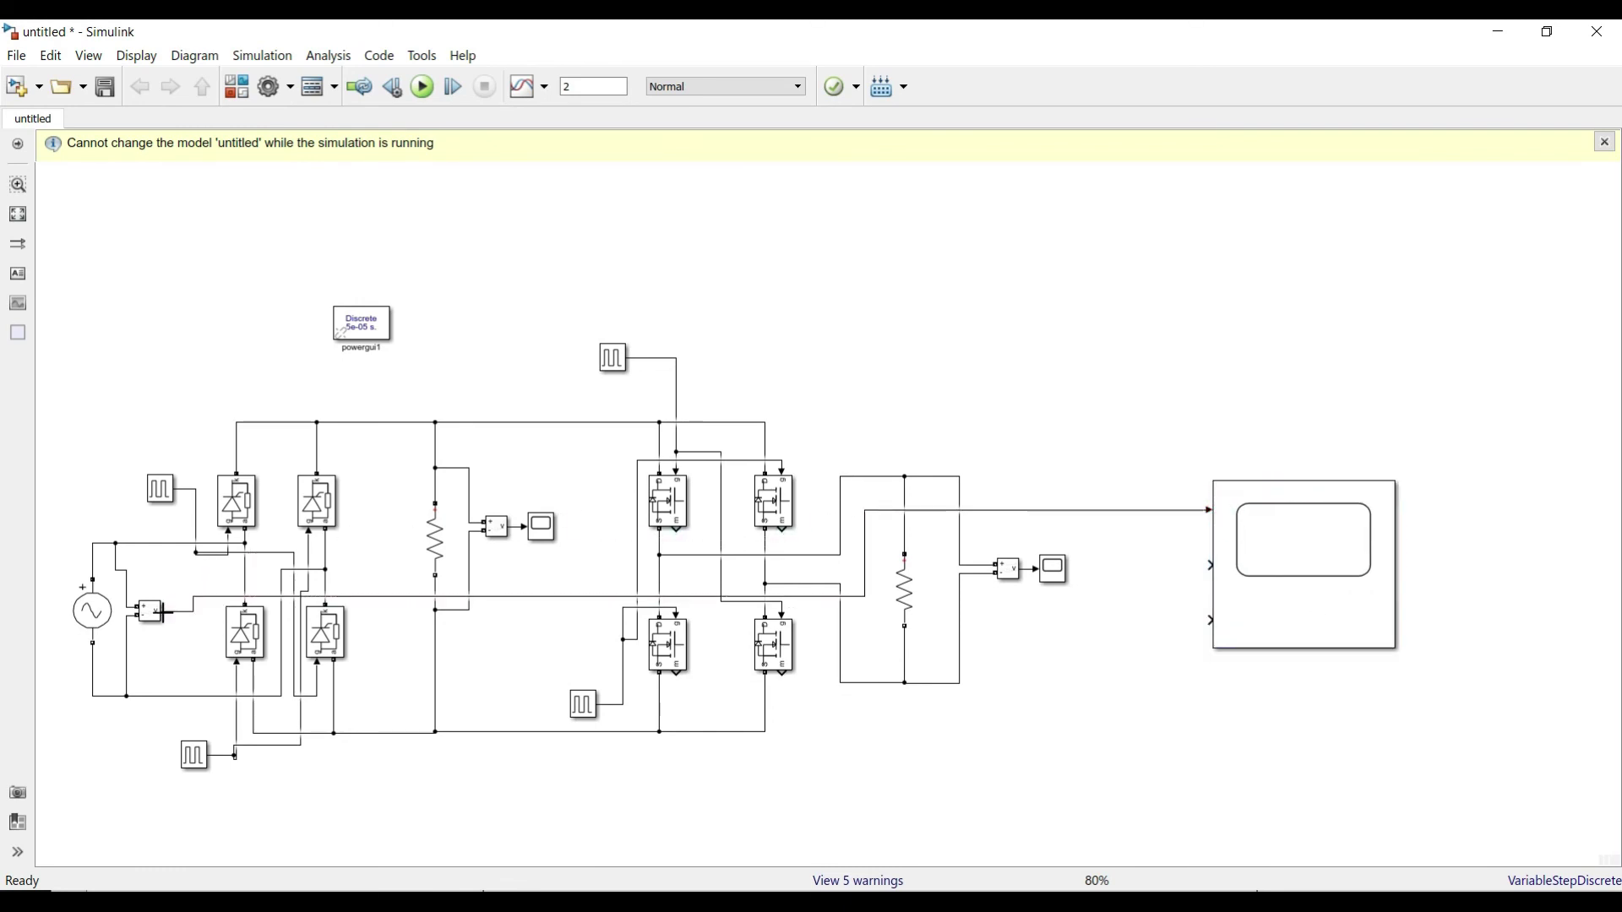
pyautogui.moveTo(1209, 567)
pyautogui.mouseDown()
pyautogui.moveTo(631, 601)
pyautogui.moveTo(519, 529)
pyautogui.mouseUp()
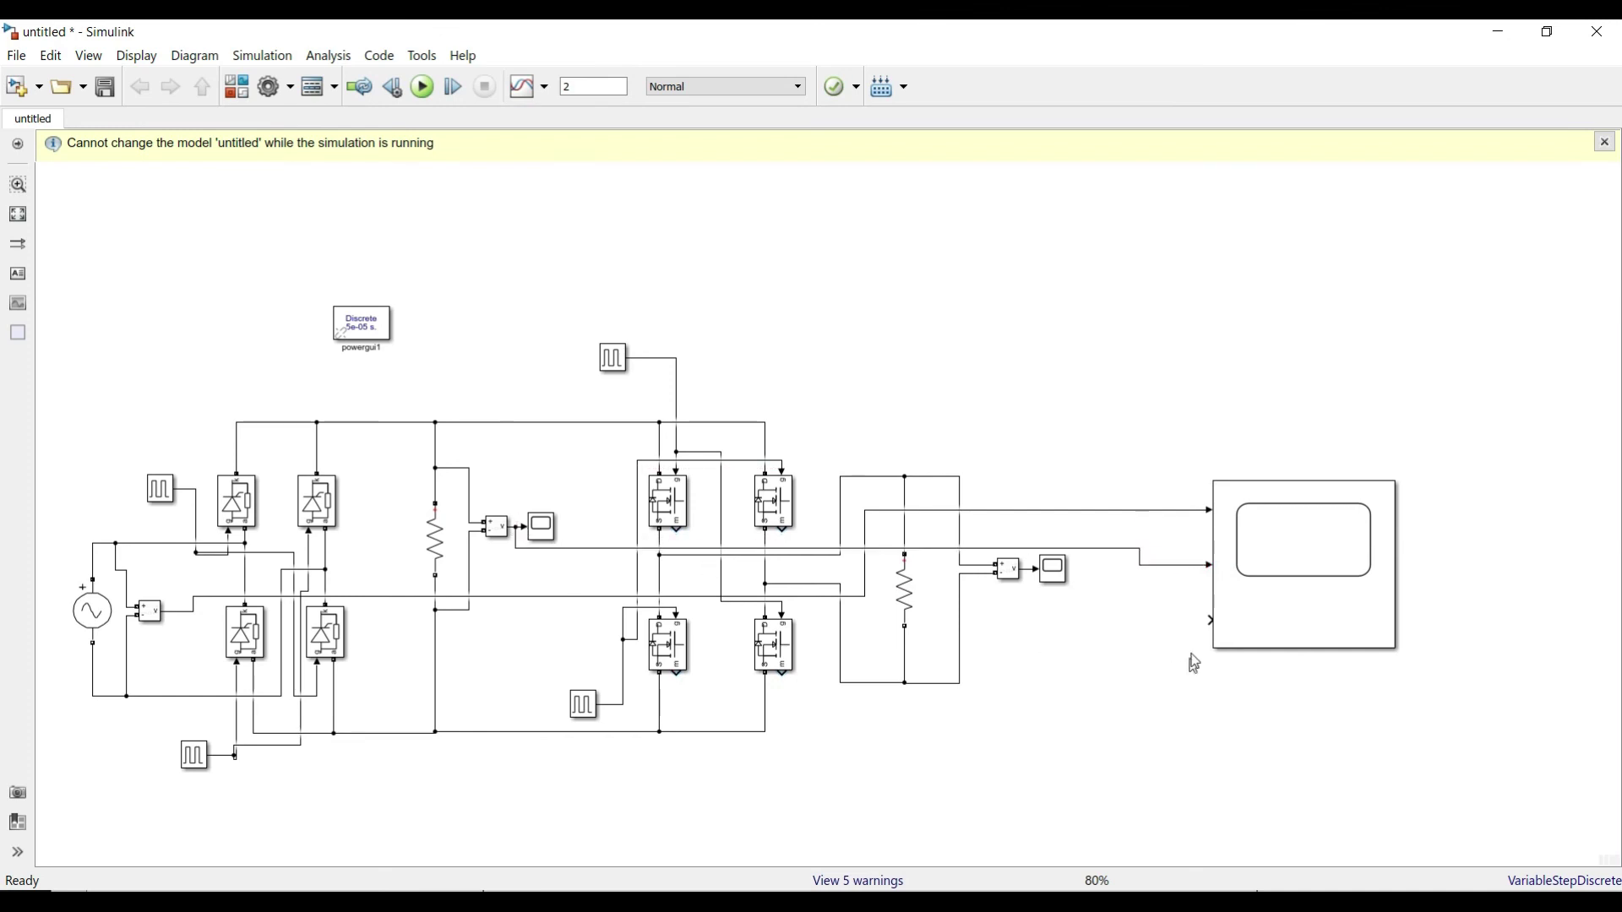
pyautogui.moveTo(1207, 624); pyautogui.dragTo(1025, 579)
# Step: Move Scope2 below the bridge load and reroute its source and rectifier signal lines beneath the circuit, straightening the middle input's line
pyautogui.moveTo(1264, 580); pyautogui.dragTo(1257, 786)
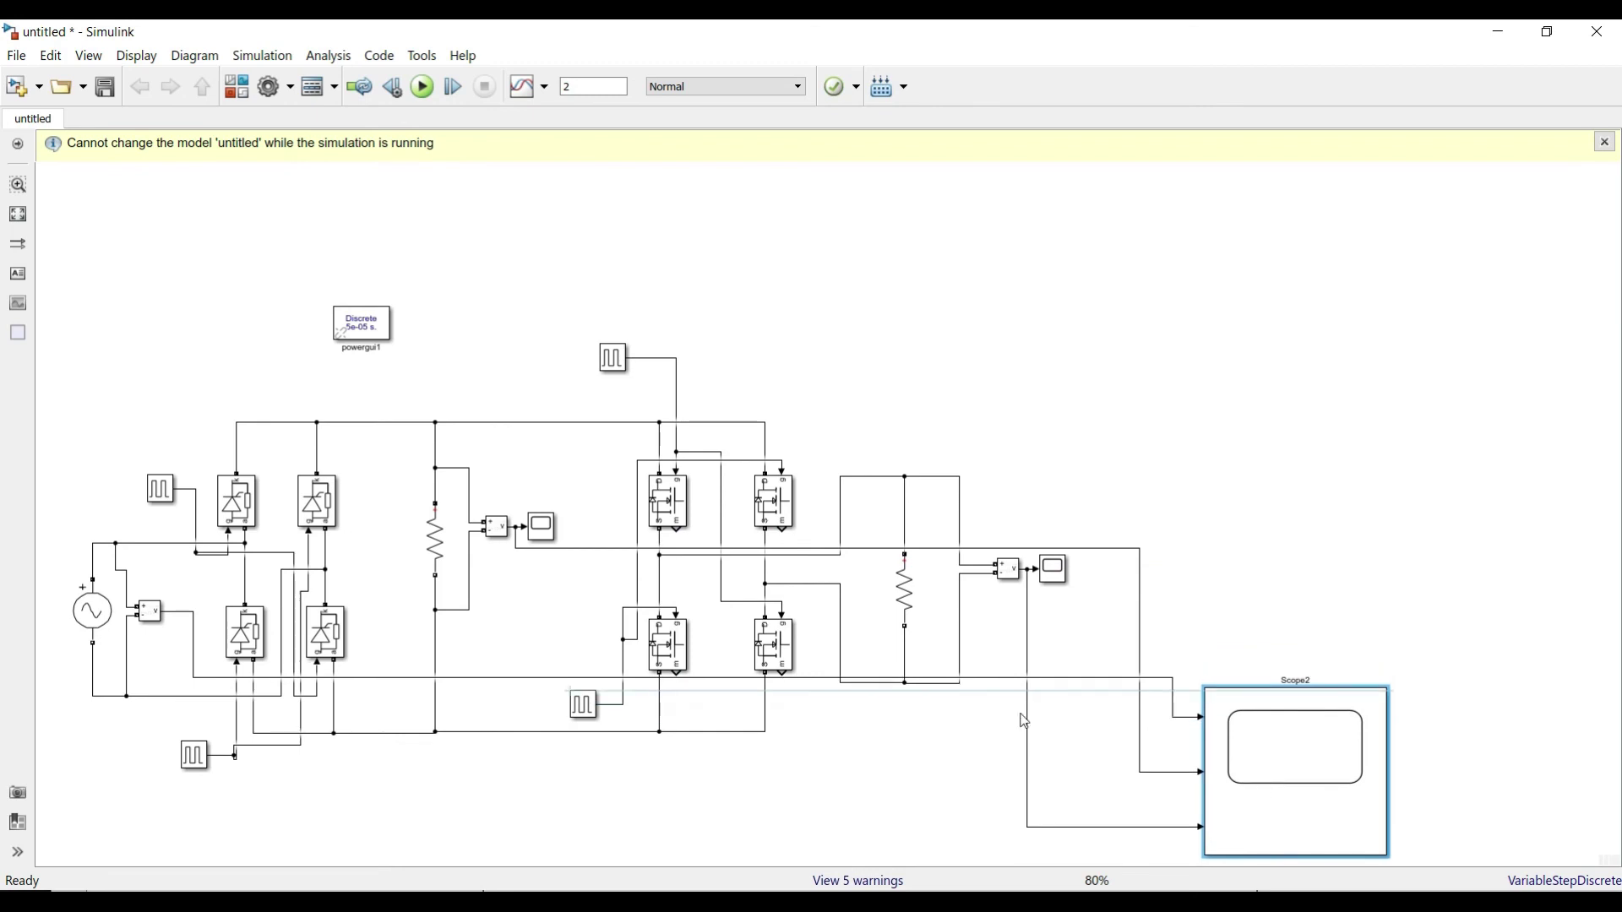
pyautogui.moveTo(826, 680); pyautogui.dragTo(813, 822)
pyautogui.moveTo(214, 683); pyautogui.dragTo(168, 691)
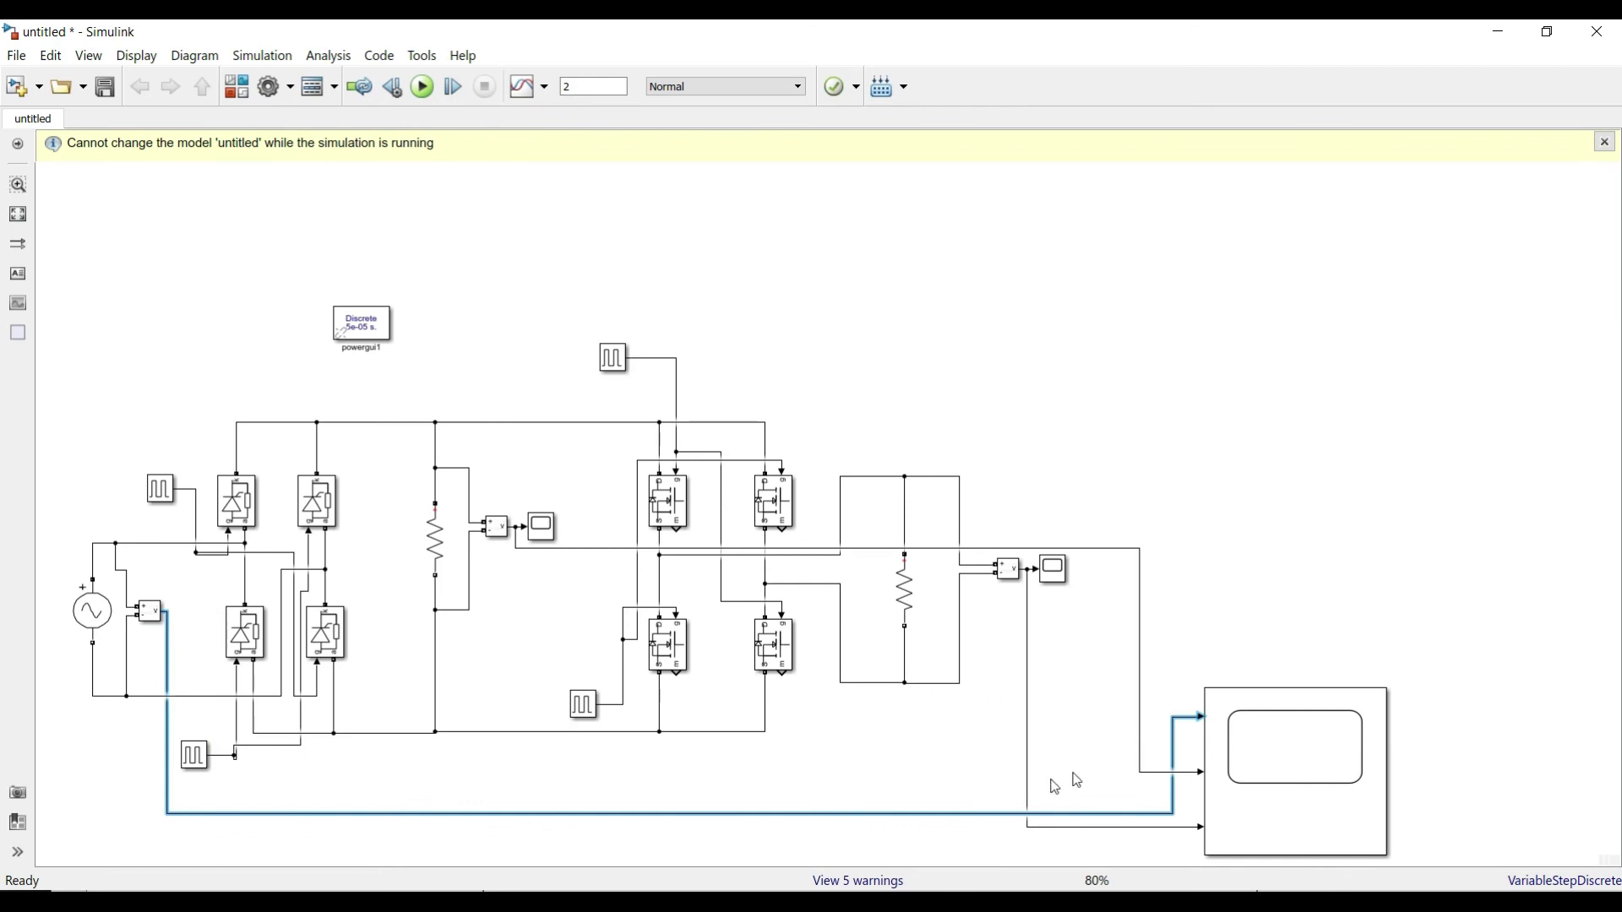
pyautogui.moveTo(534, 551); pyautogui.dragTo(586, 763)
pyautogui.click(1258, 760)
pyautogui.moveTo(1267, 761); pyautogui.dragTo(1267, 751)
pyautogui.click(1134, 767)
pyautogui.click(1136, 676)
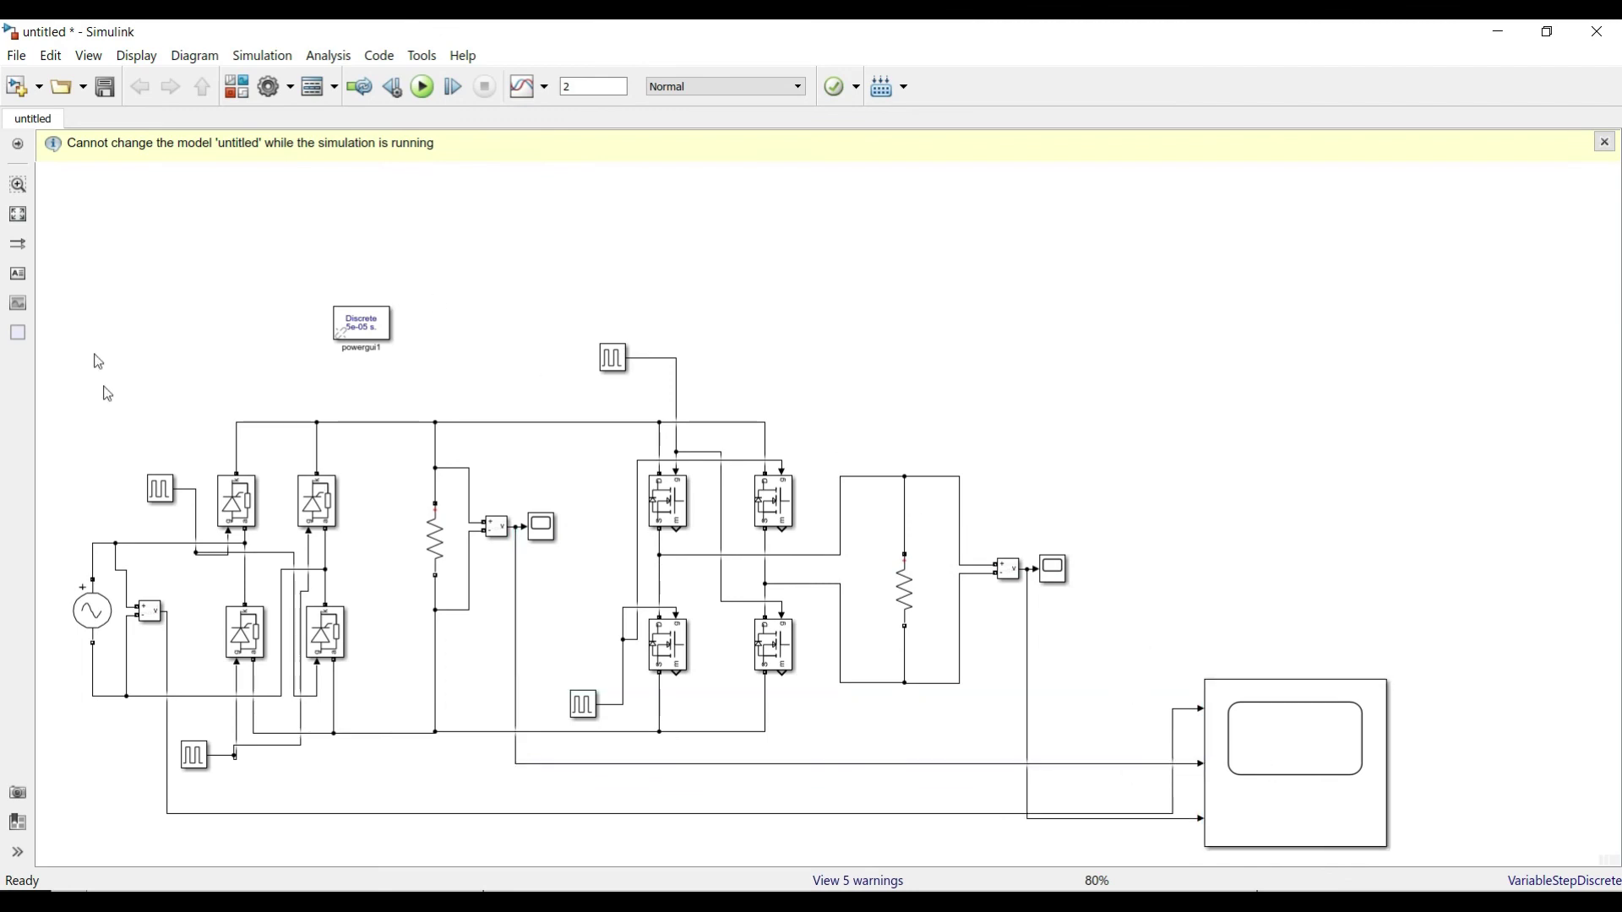
# Step: Reduce the width of the Scope2 block while keeping its three inputs connected
pyautogui.click(16, 219)
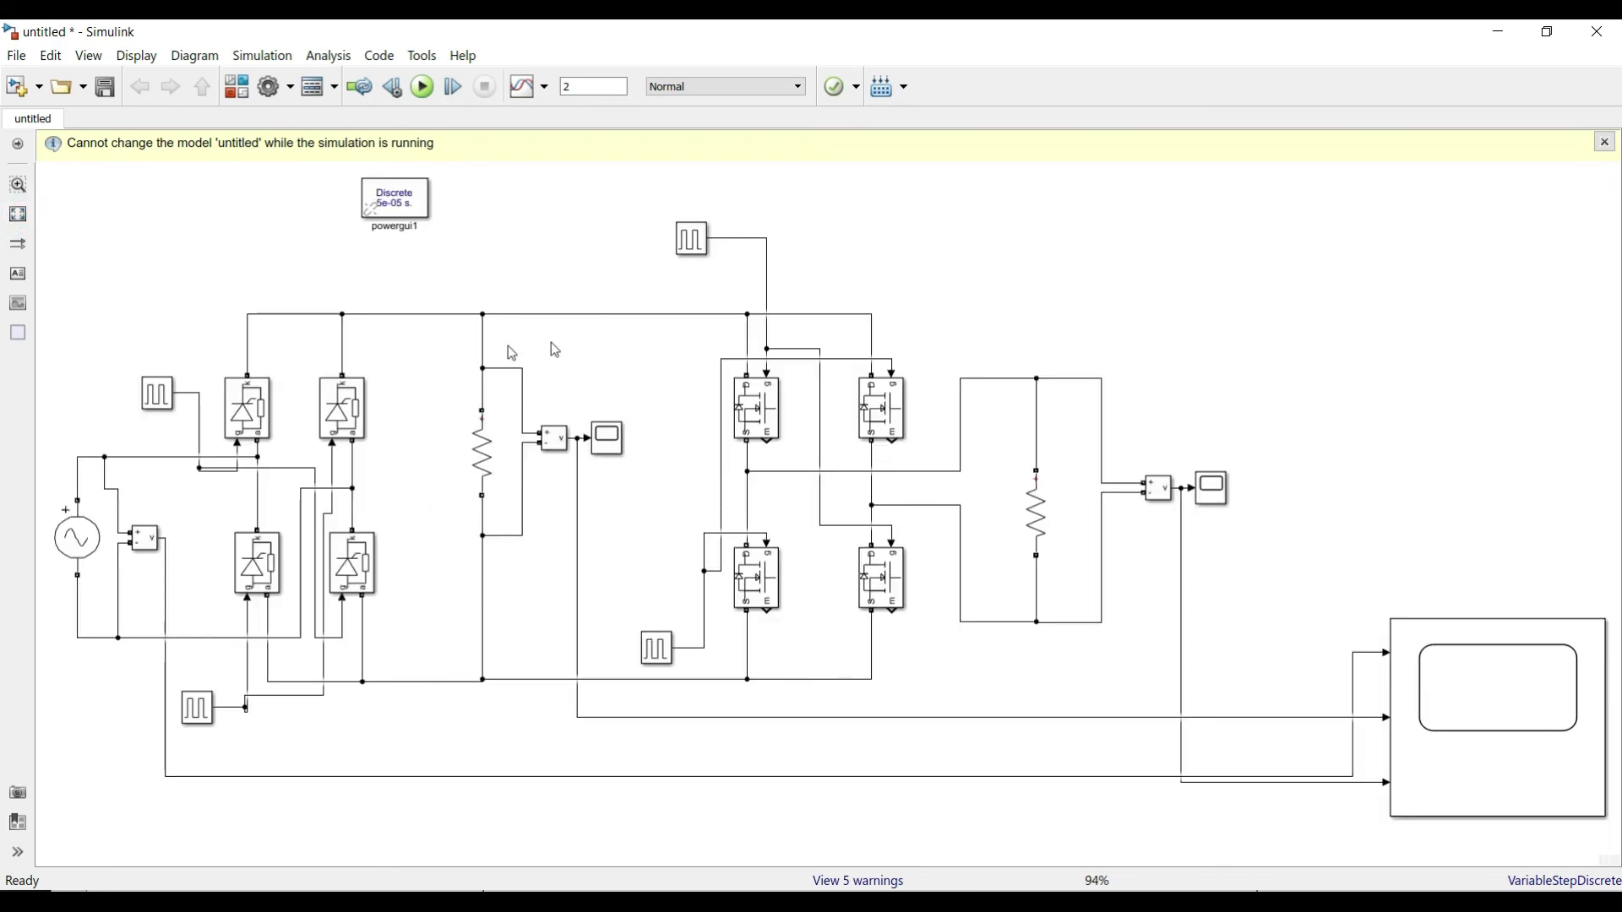
pyautogui.click(1503, 658)
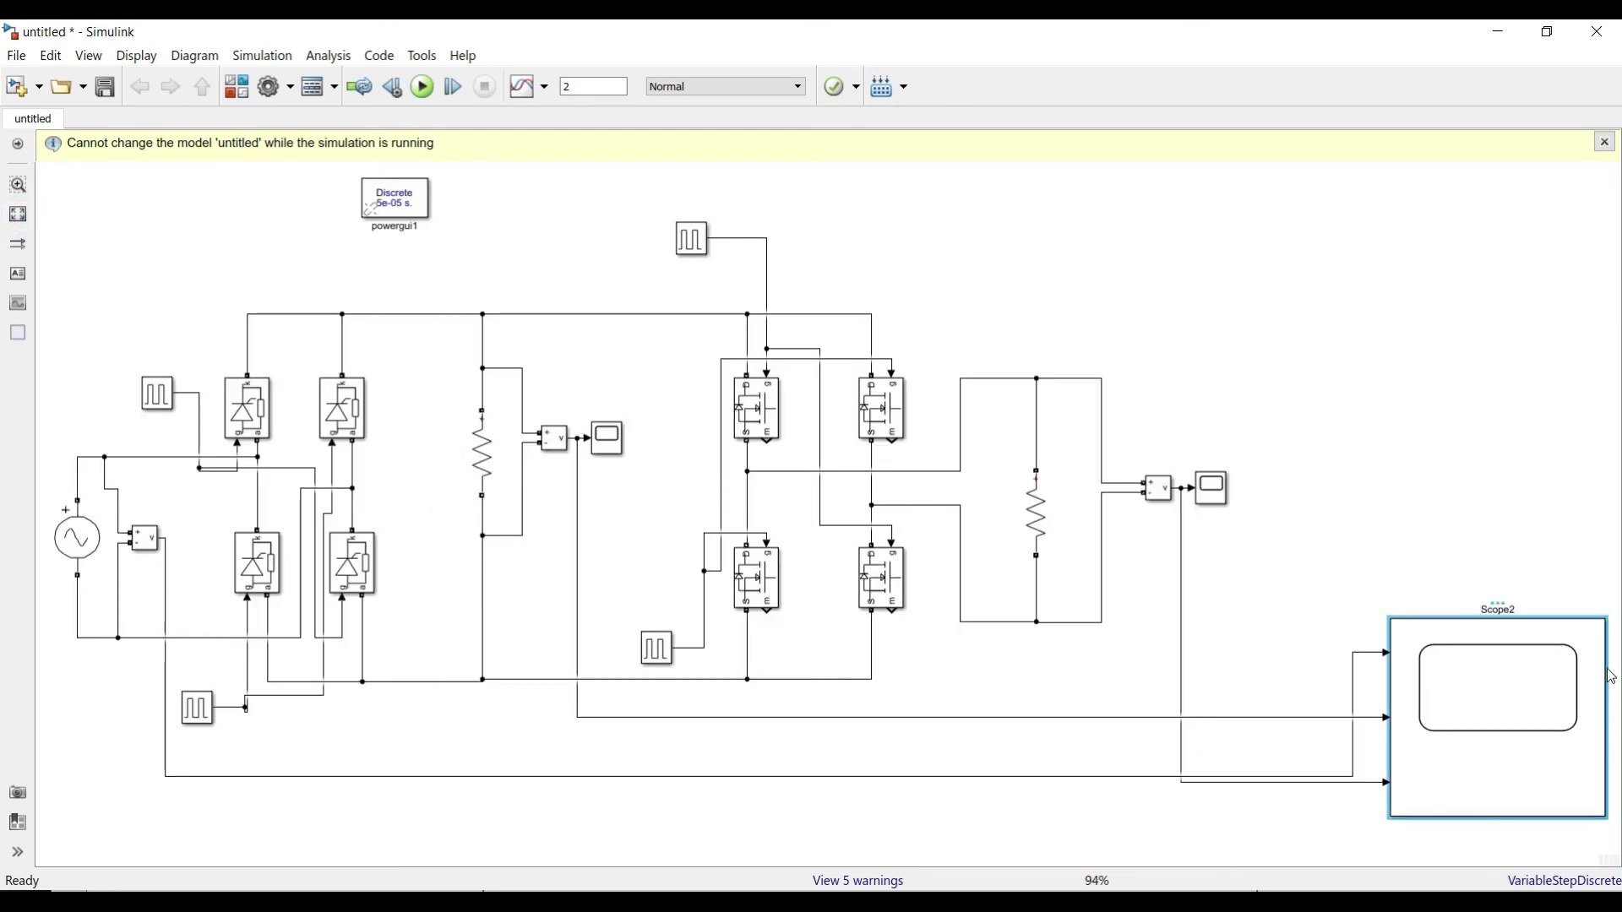
pyautogui.moveTo(1602, 619); pyautogui.dragTo(1529, 629)
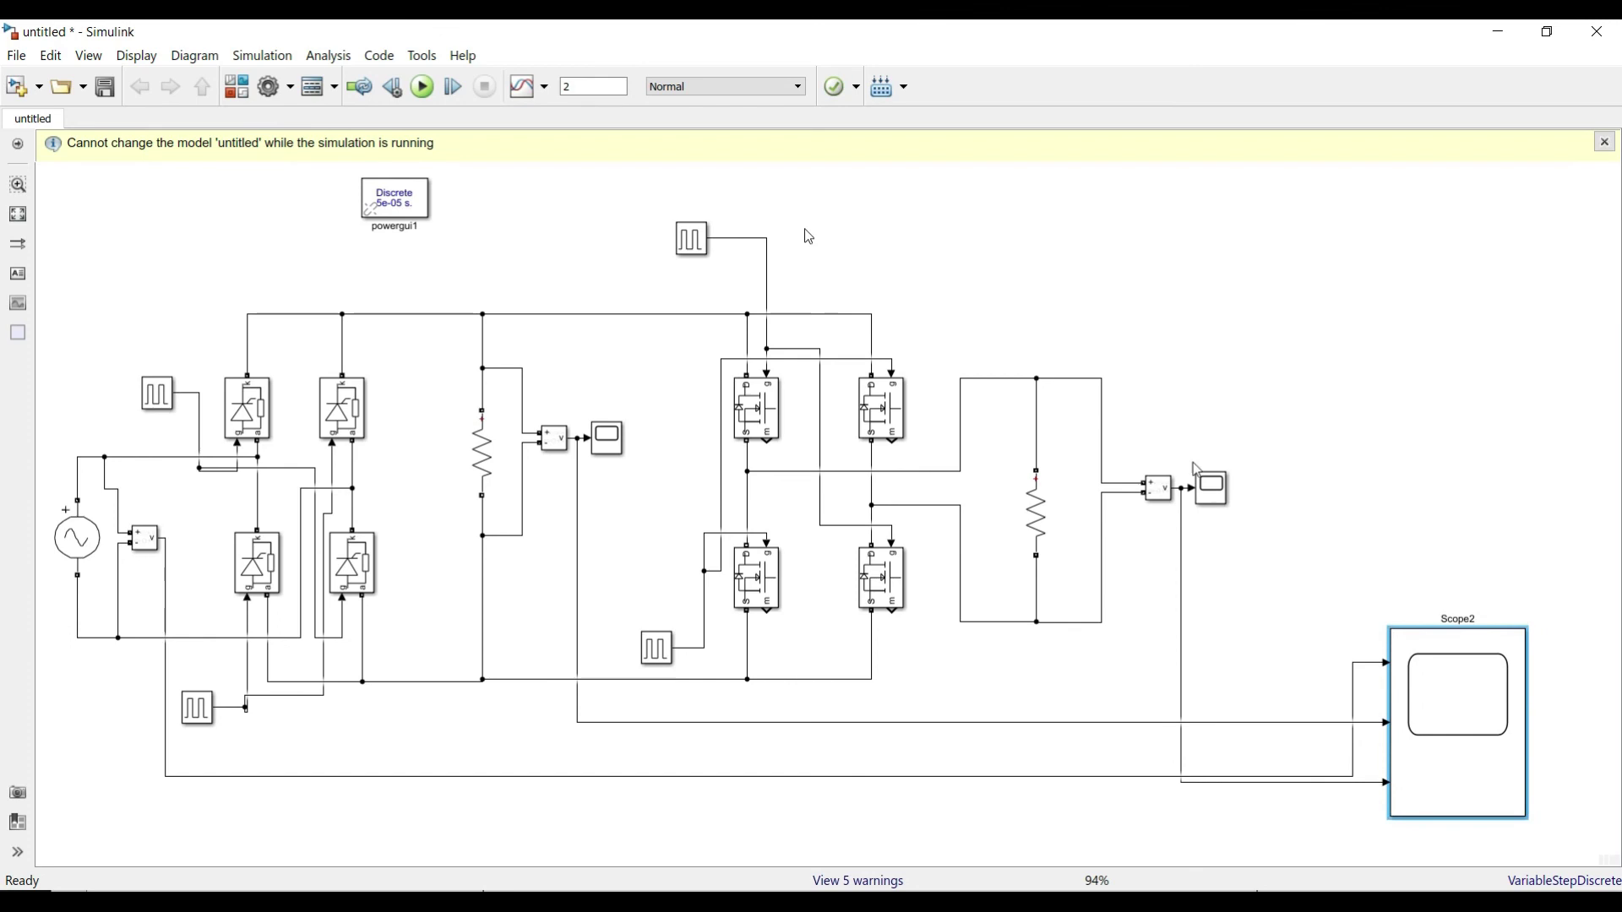
# Step: Run the simulation and compare the three stacked waveforms in a maximized Scope2, zooming along time to the first 0.14 s
pyautogui.click(425, 87)
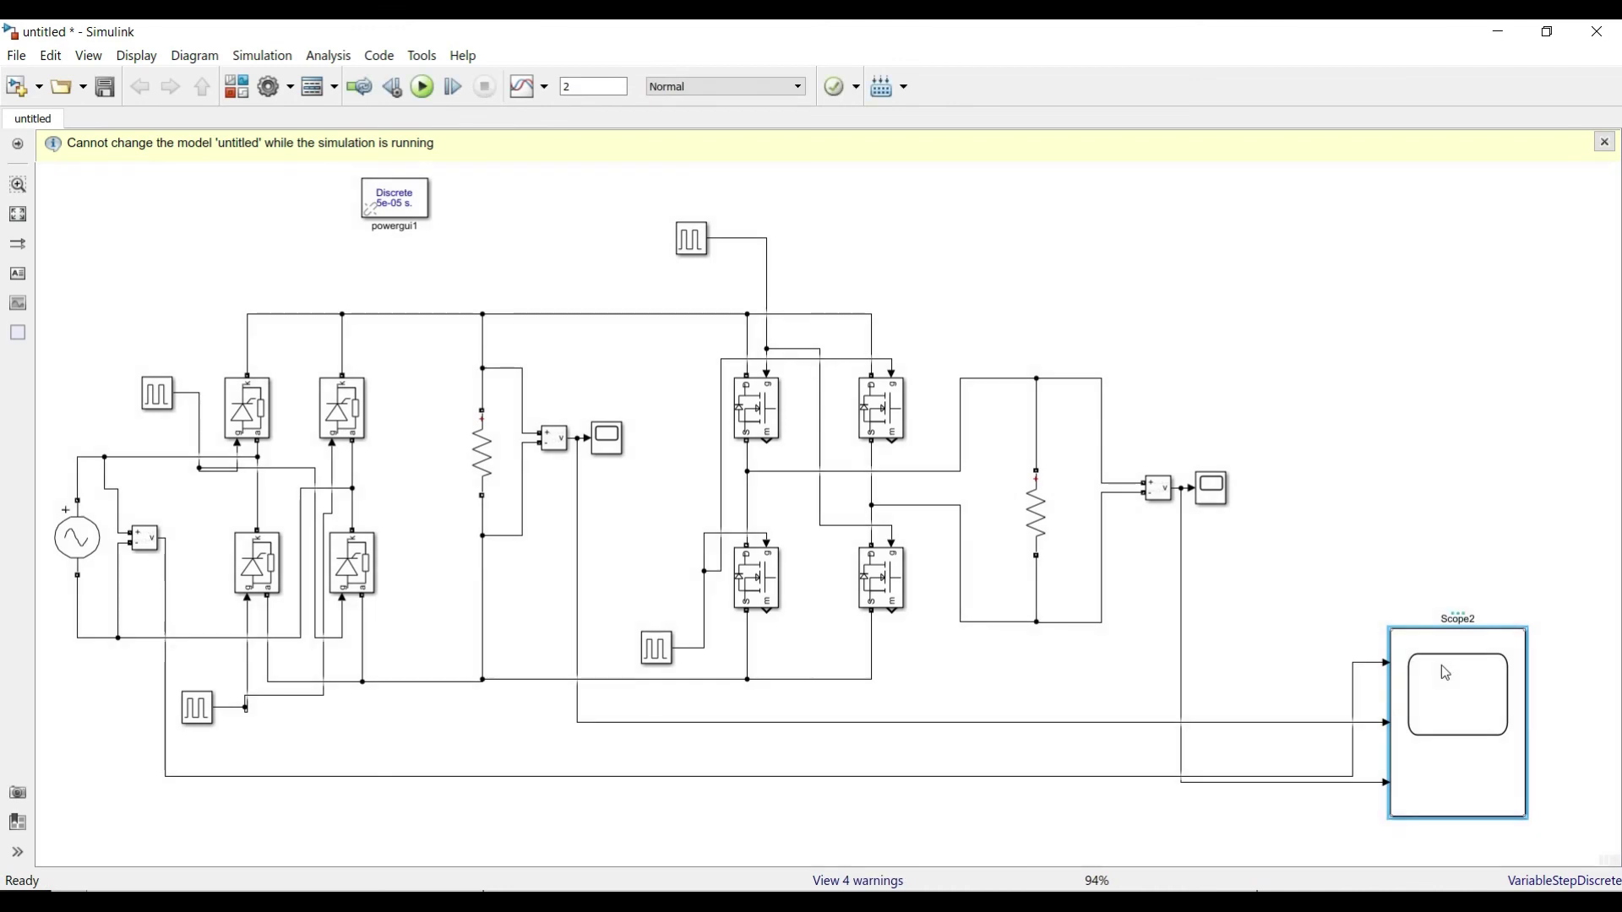
pyautogui.doubleClick(1447, 673)
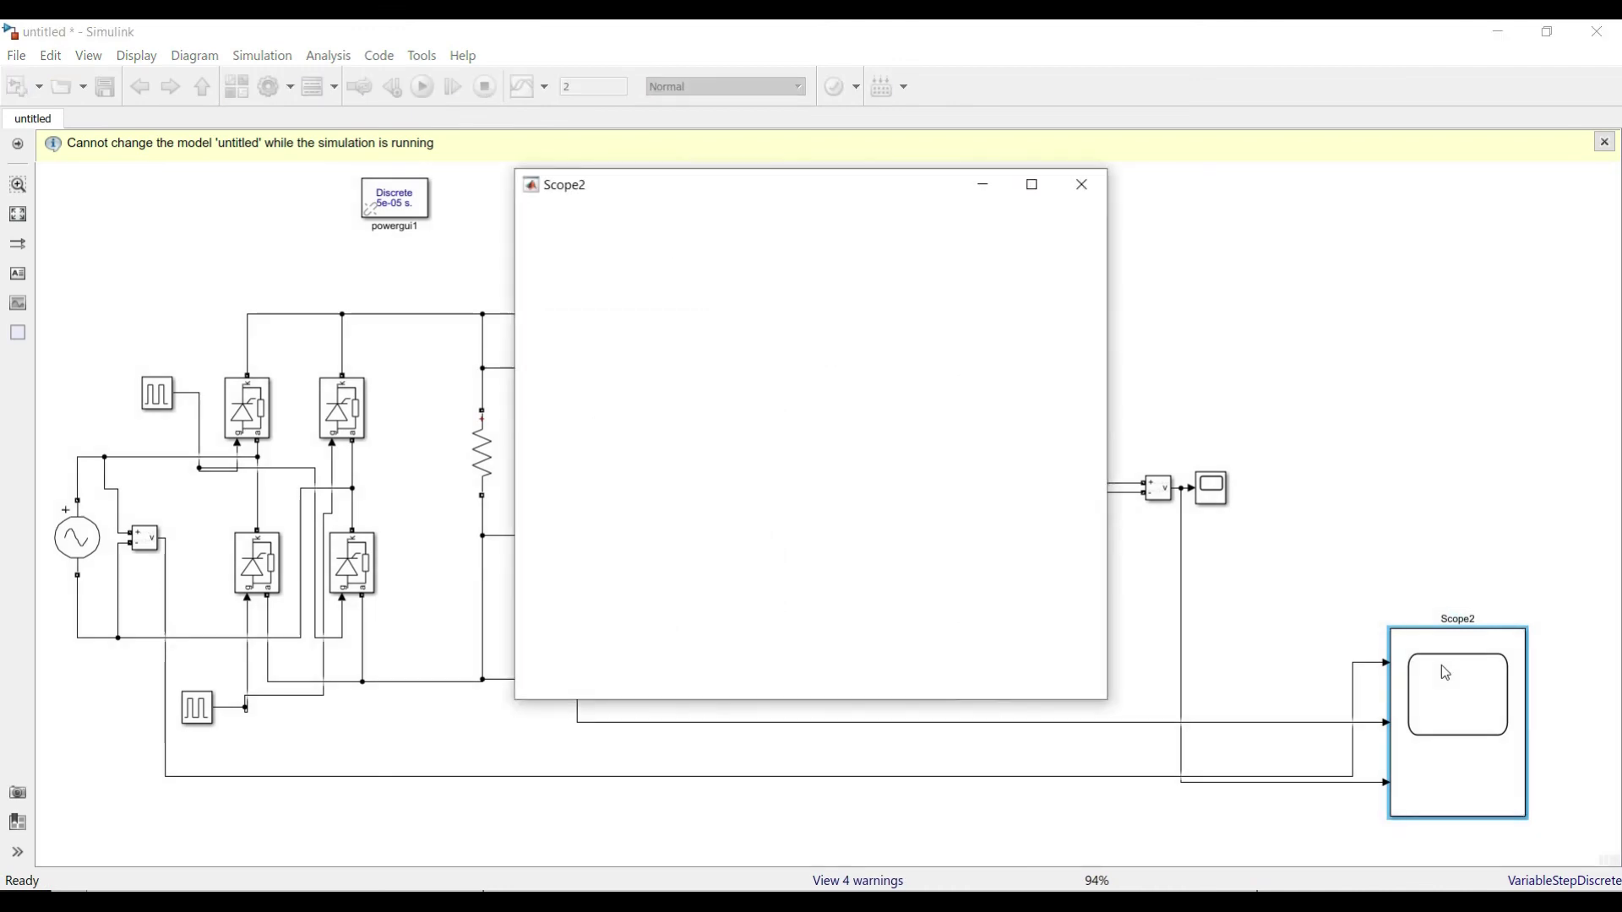
pyautogui.click(1033, 187)
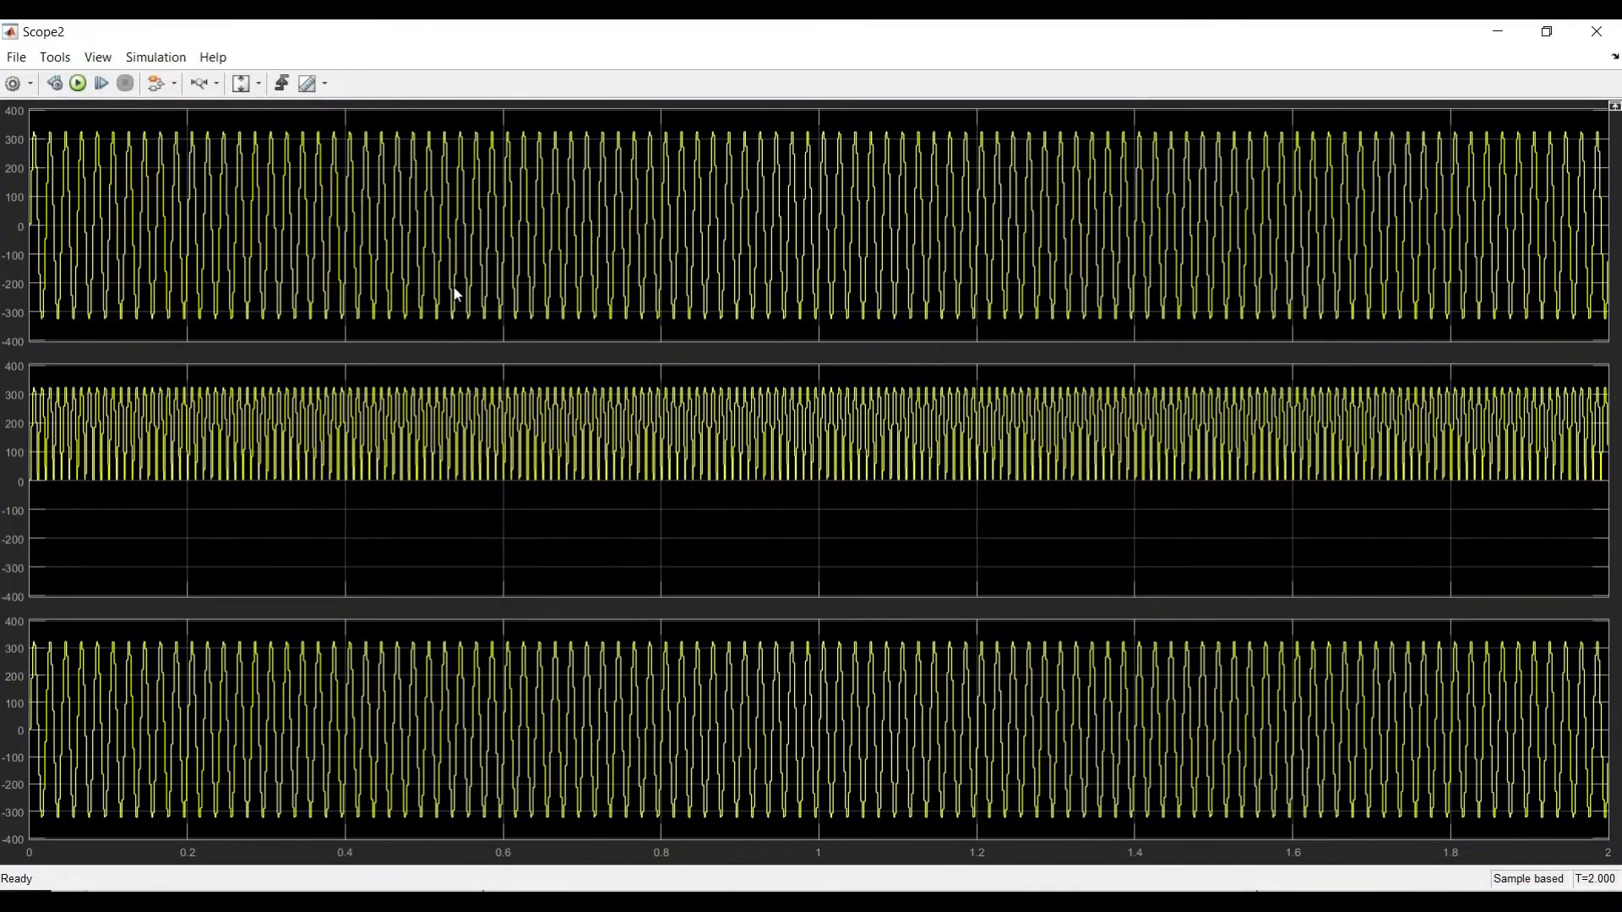
pyautogui.click(199, 83)
pyautogui.moveTo(138, 245); pyautogui.dragTo(13, 235)
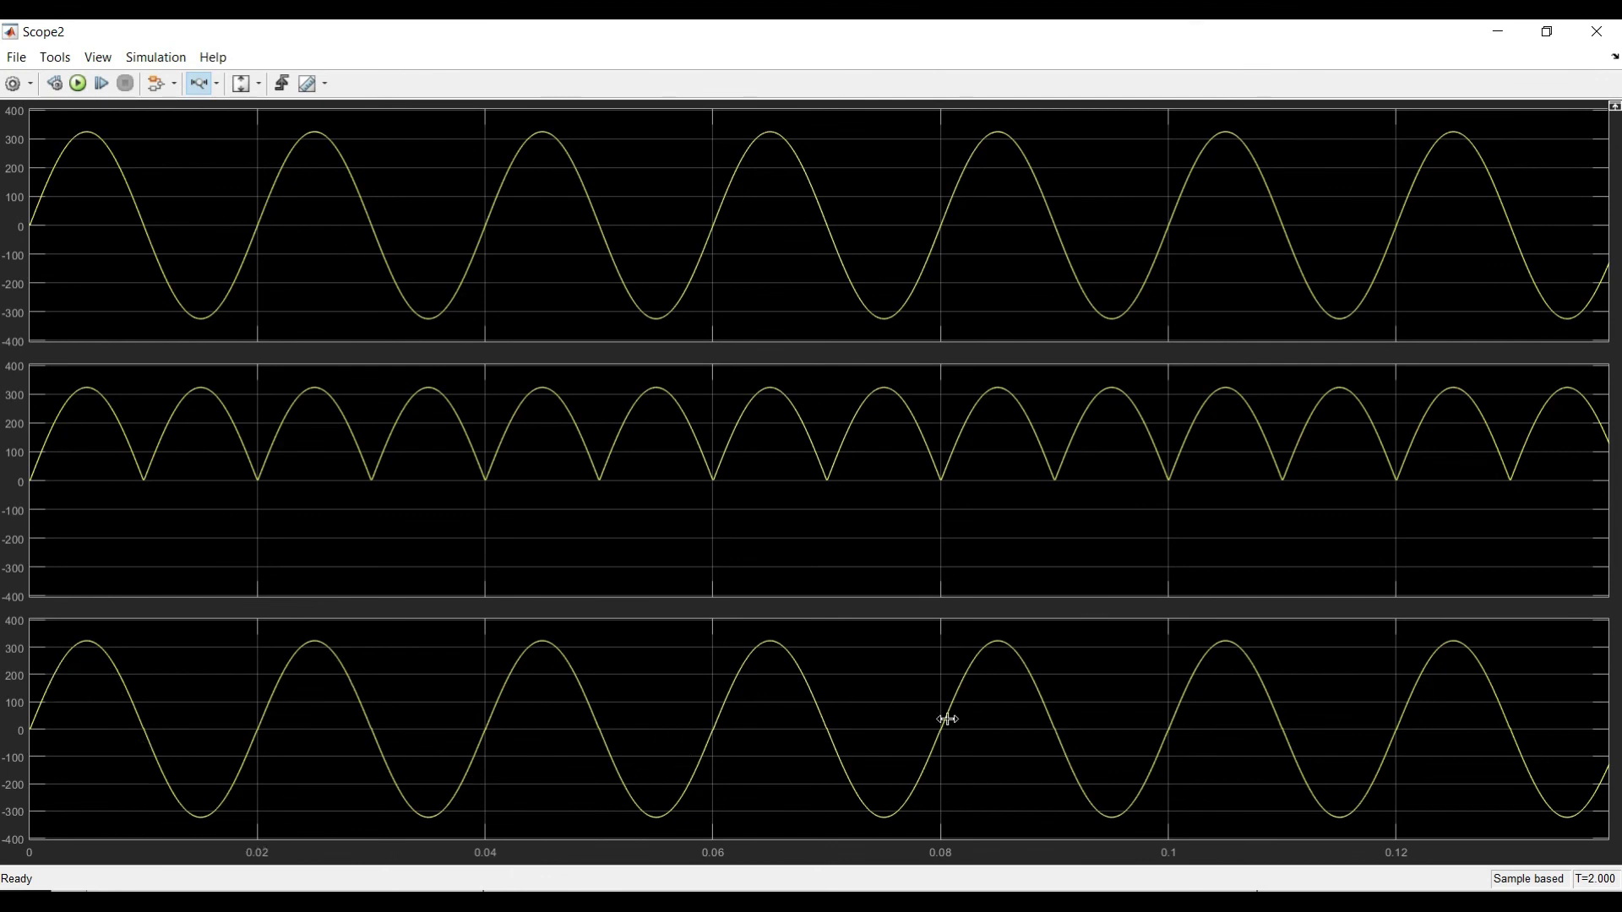
pyautogui.click(1596, 31)
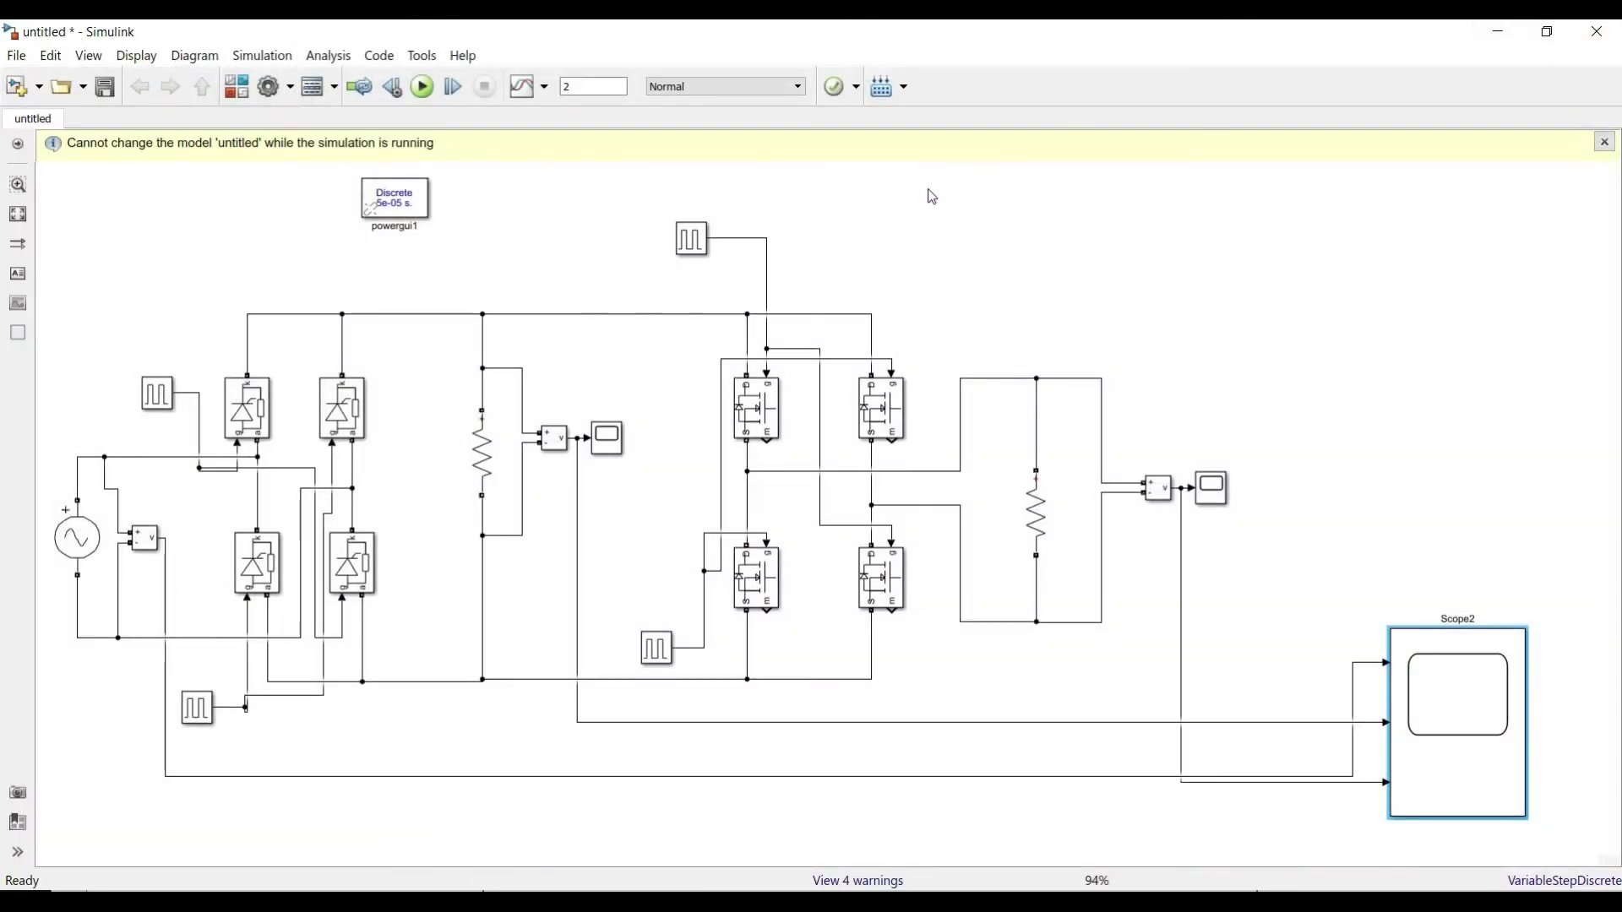